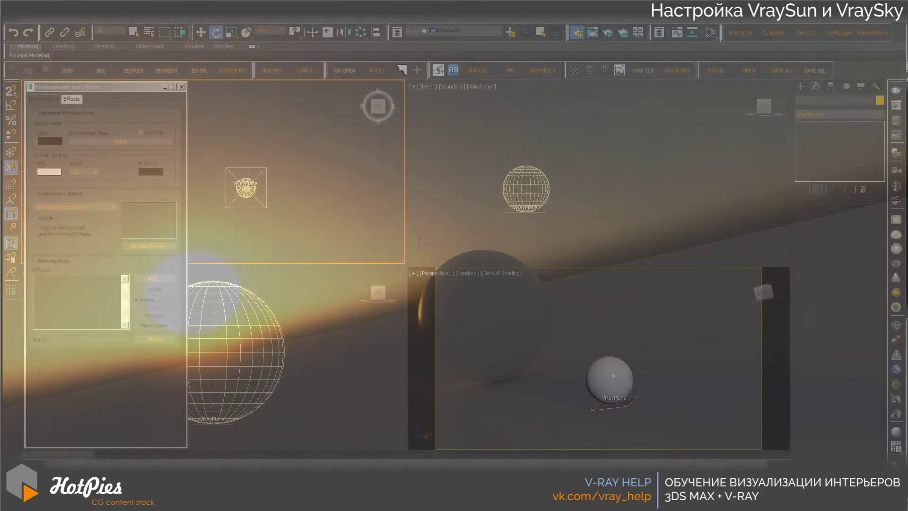
Create a VRaySun in the Top viewport and accept the automatic VRaySky environment map
click(800, 85)
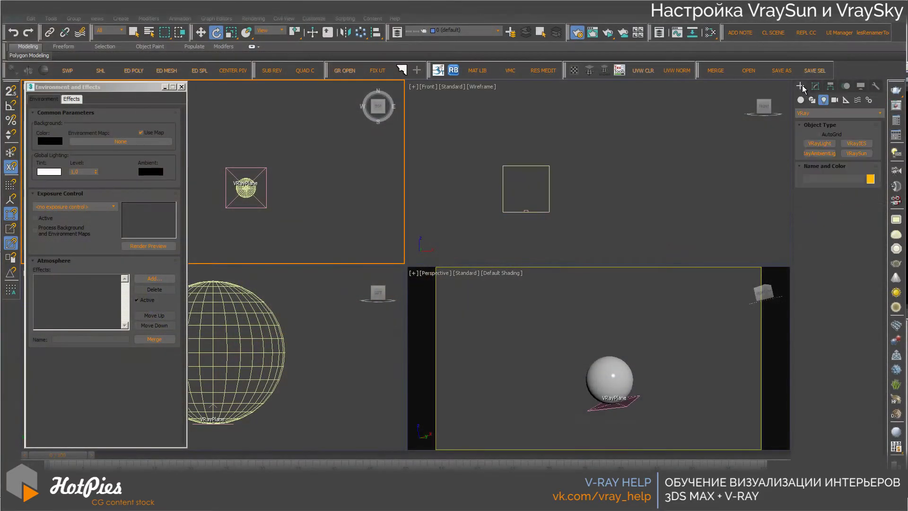
click(856, 154)
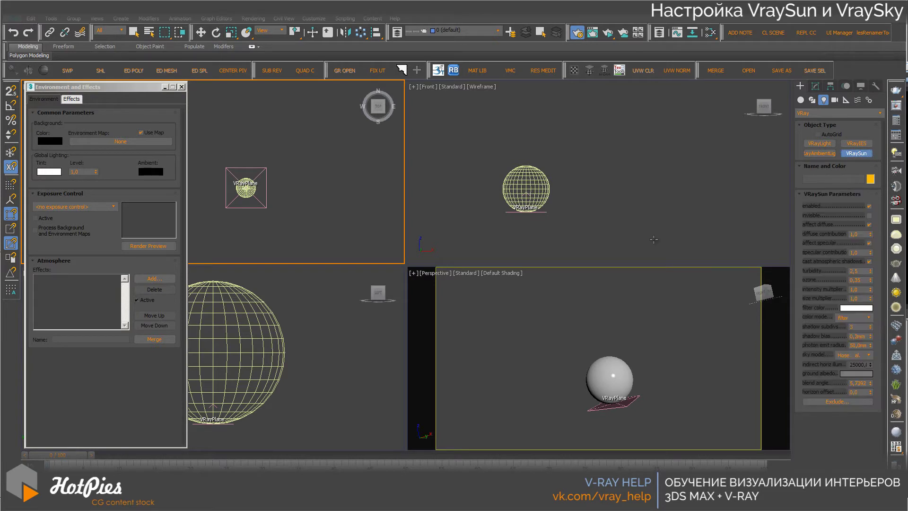
drag(384, 159, 294, 185)
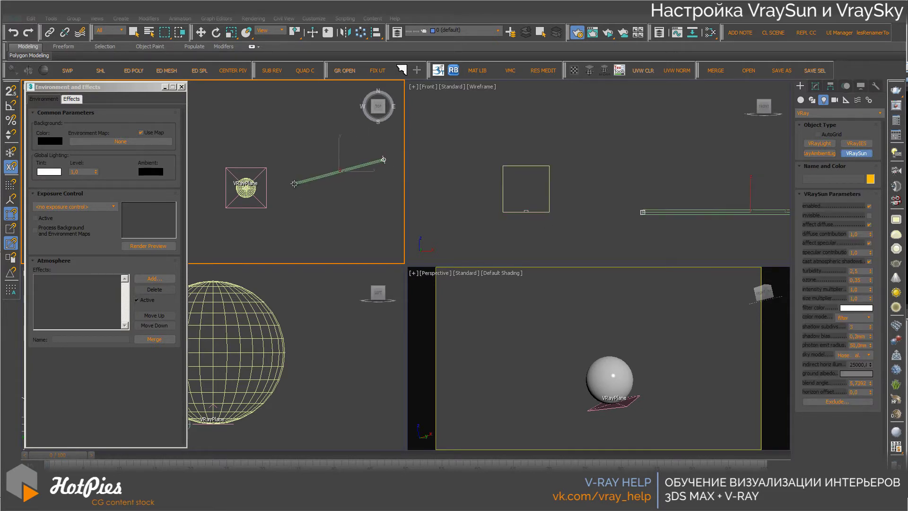
drag(495, 234, 587, 114)
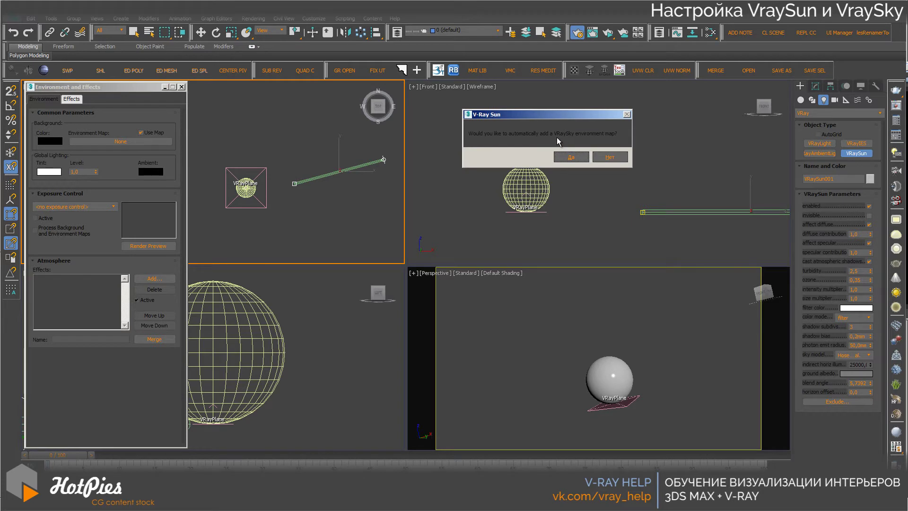
click(572, 157)
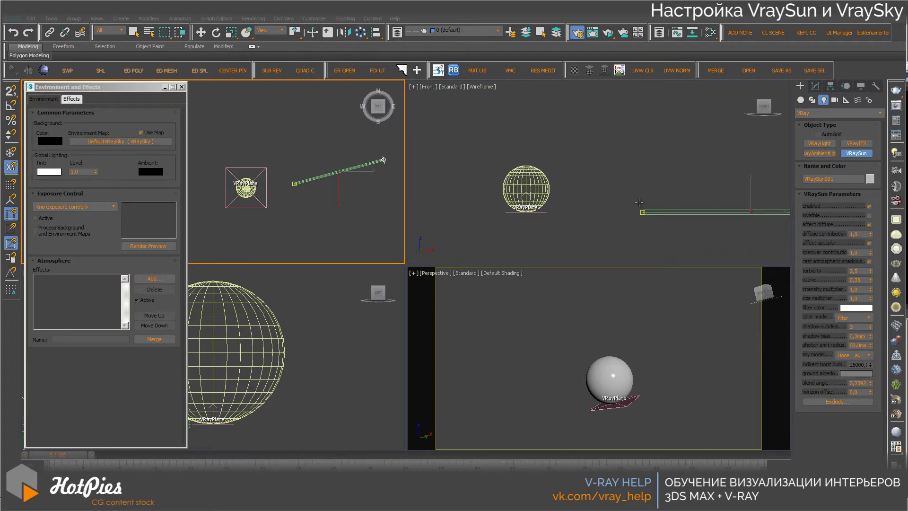
Frame the sphere and VRaySun in the Front view and select the sun for moving
middle_drag(713, 197, 690, 201)
scroll(674, 192, down, 1)
scroll(674, 192, down, 3)
key(e)
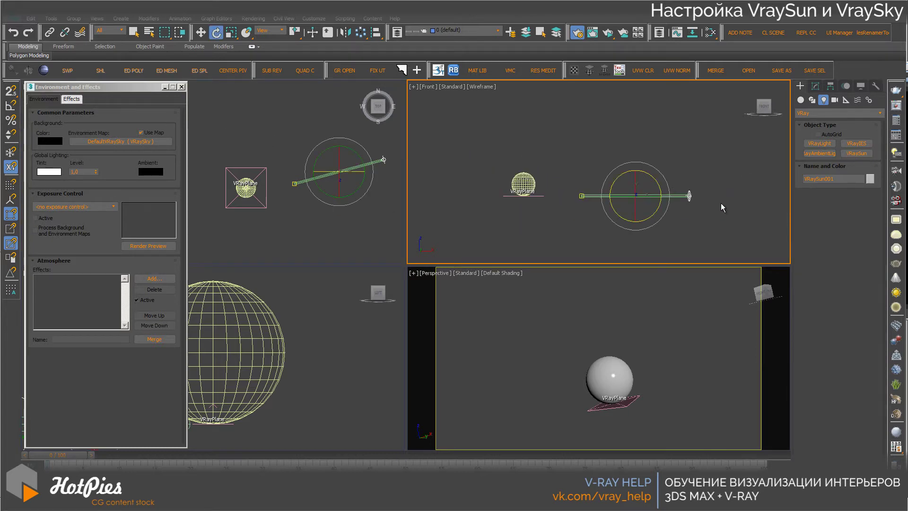
click(722, 203)
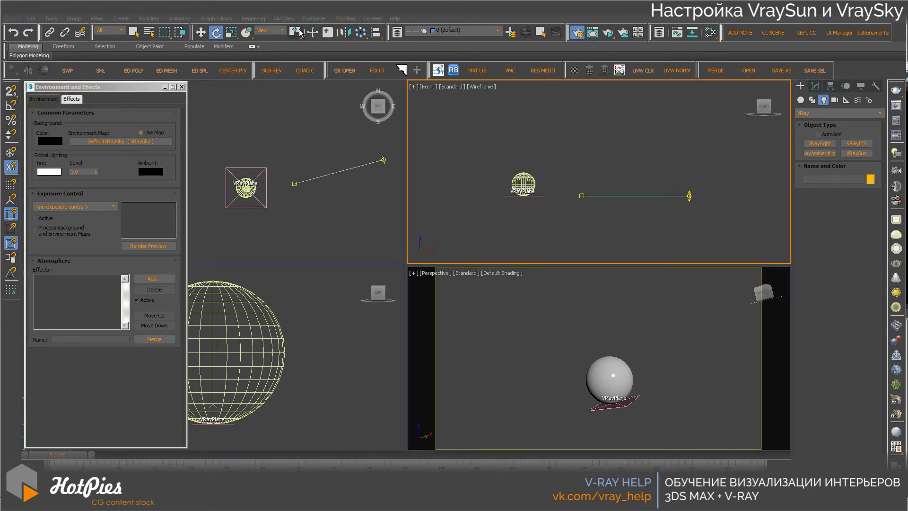
drag(300, 32, 296, 49)
click(689, 195)
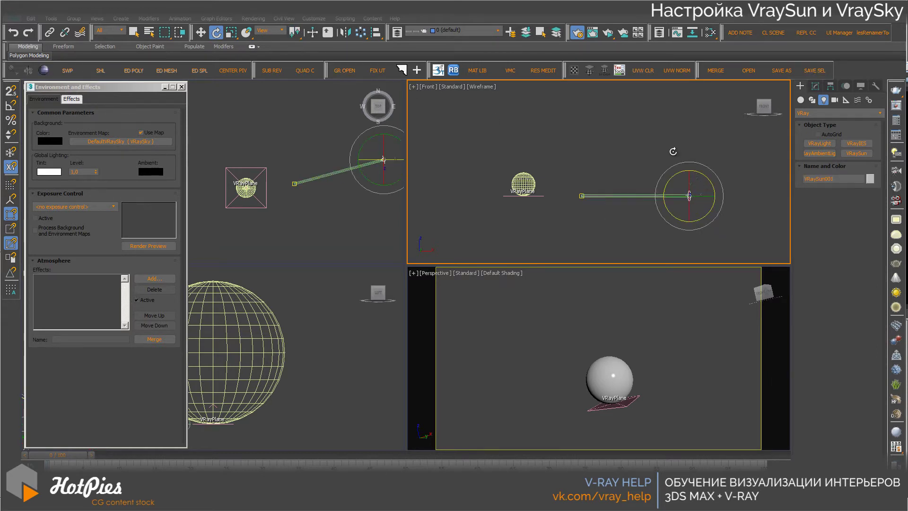
click(201, 32)
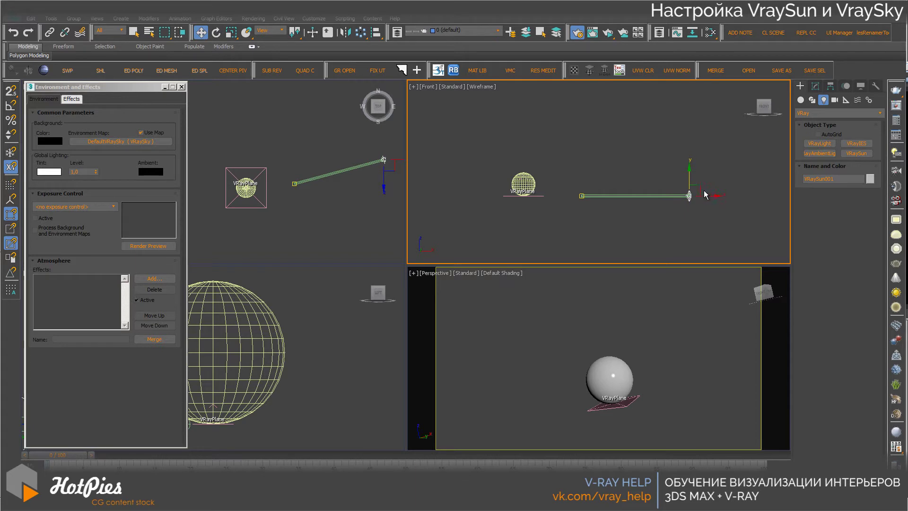
Drag the VRaySun higher above the sphere, then box-select it and delete it
drag(699, 190, 691, 173)
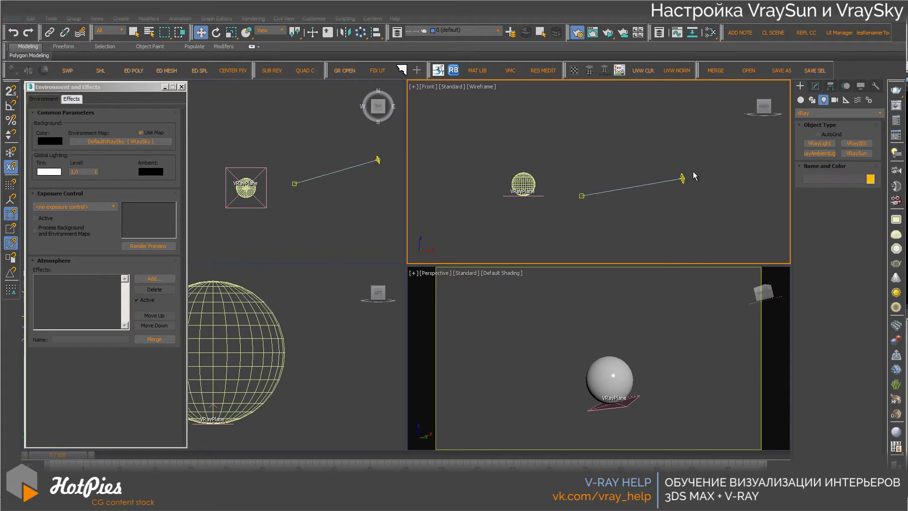
mouse_move(691, 174)
mouse_down()
mouse_move(573, 134)
mouse_move(651, 197)
mouse_move(579, 124)
mouse_move(688, 149)
mouse_up()
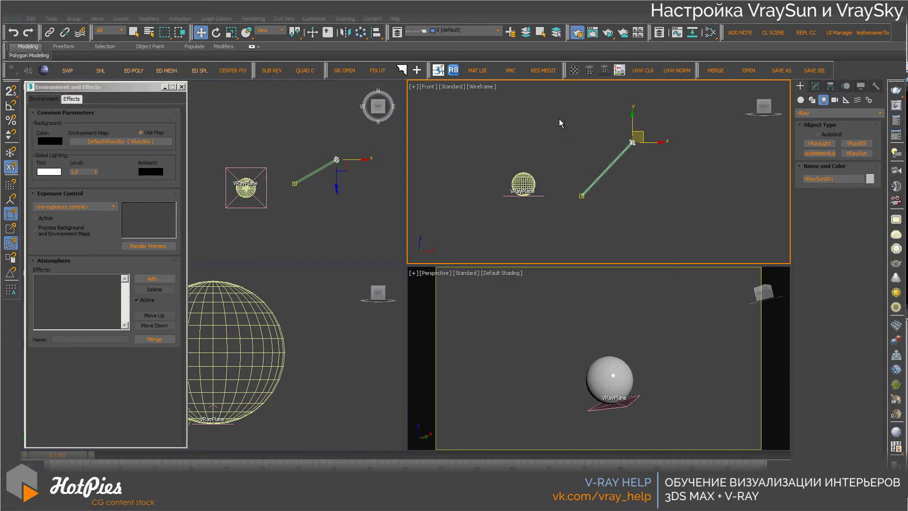
drag(561, 118, 687, 217)
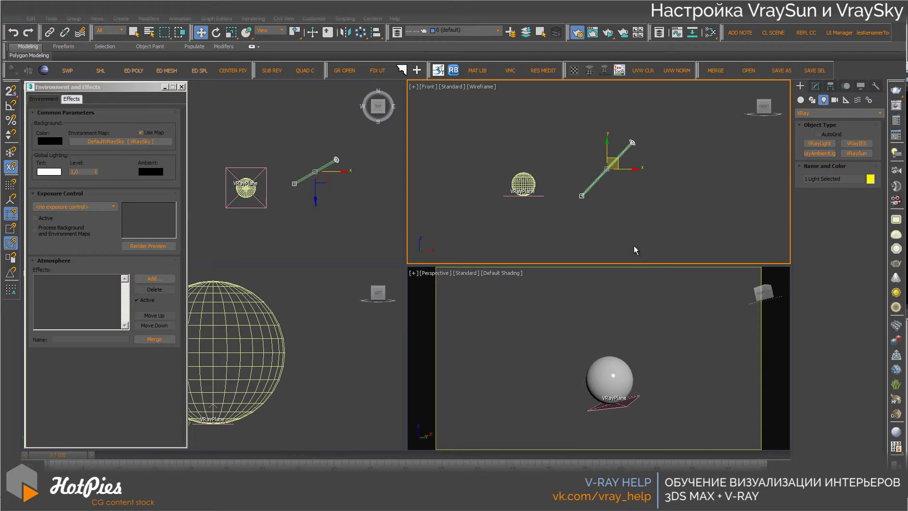
key(Delete)
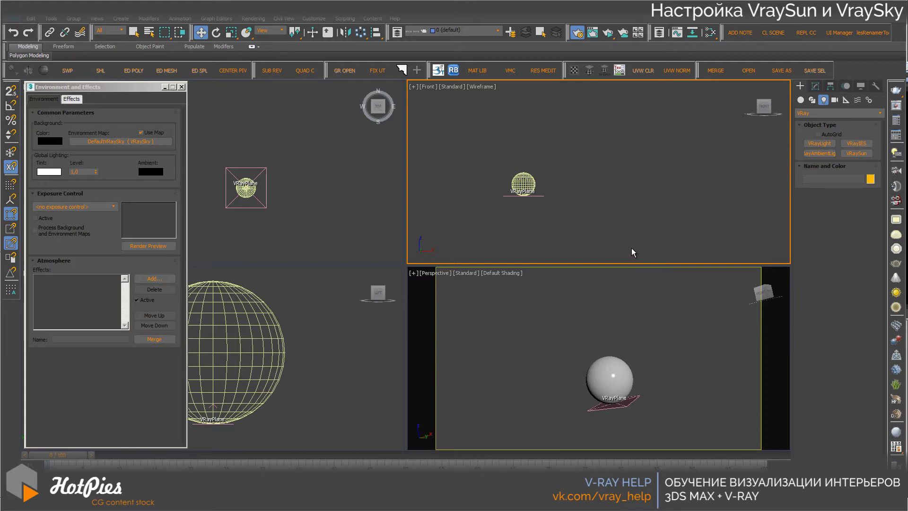
Place a Daylight system compass rose around the sphere in the Top view and set its orbital scale
click(149, 19)
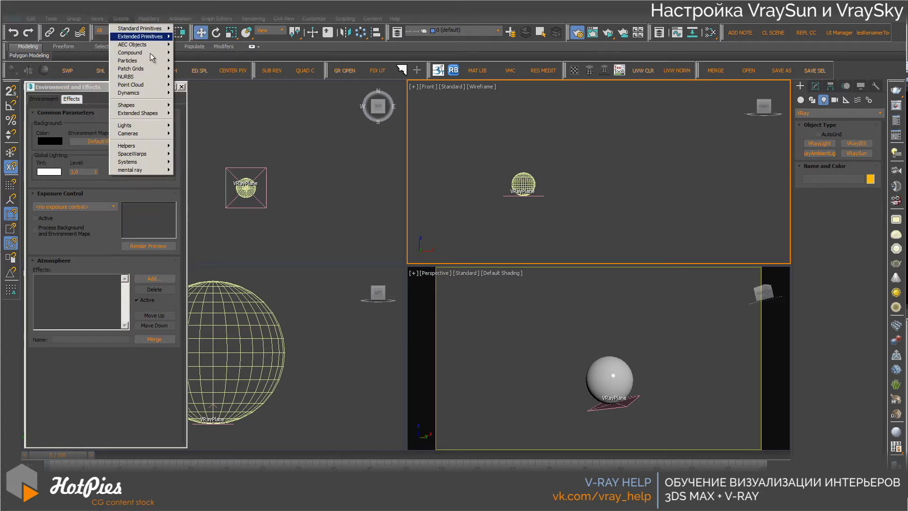
mouse_move(138, 162)
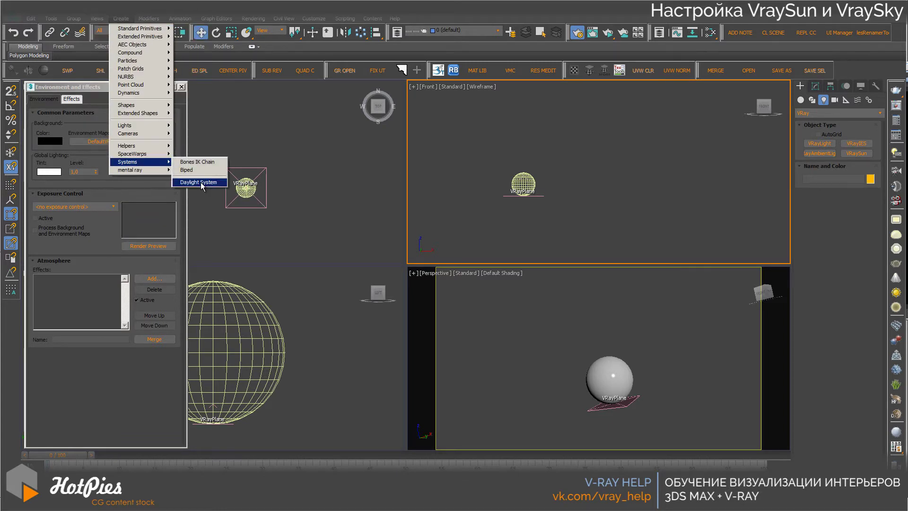
click(202, 184)
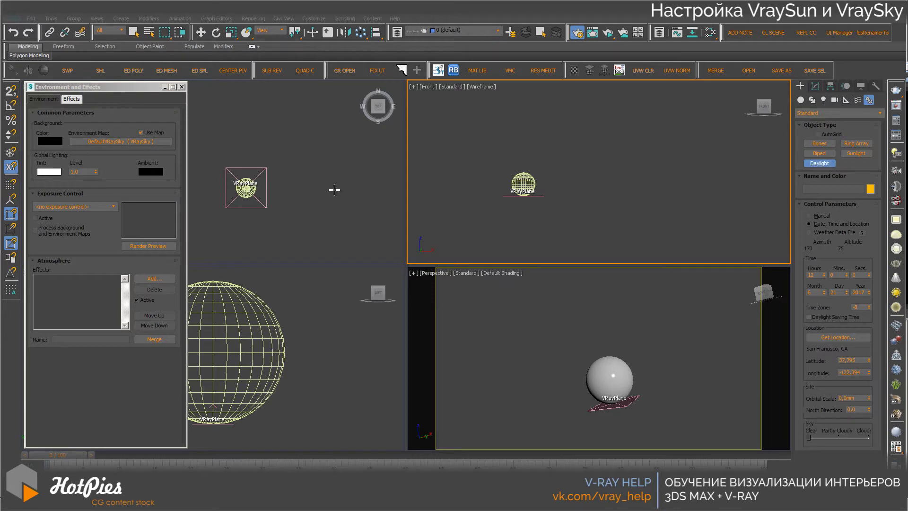
drag(306, 181, 307, 182)
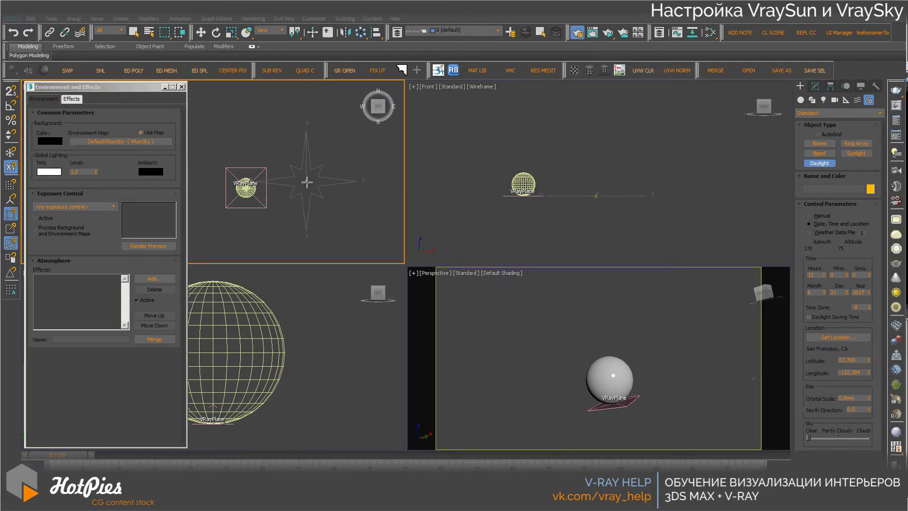
drag(307, 182, 305, 182)
click(305, 181)
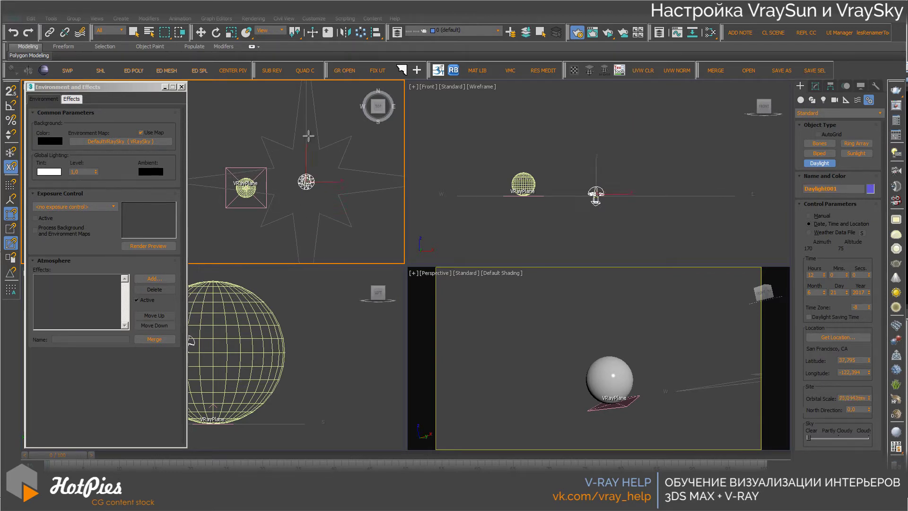
Select Compass001 and rotate it about Z to reorient north relative to the sphere
click(376, 341)
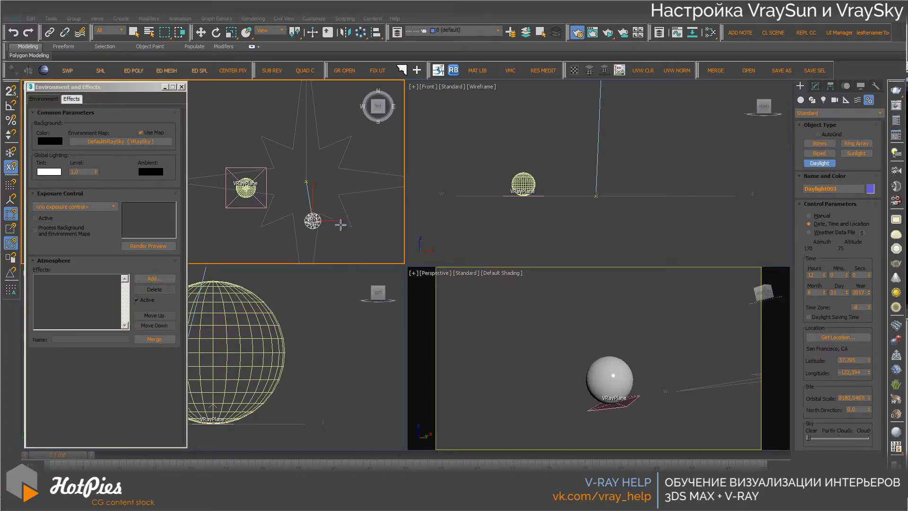
key(w)
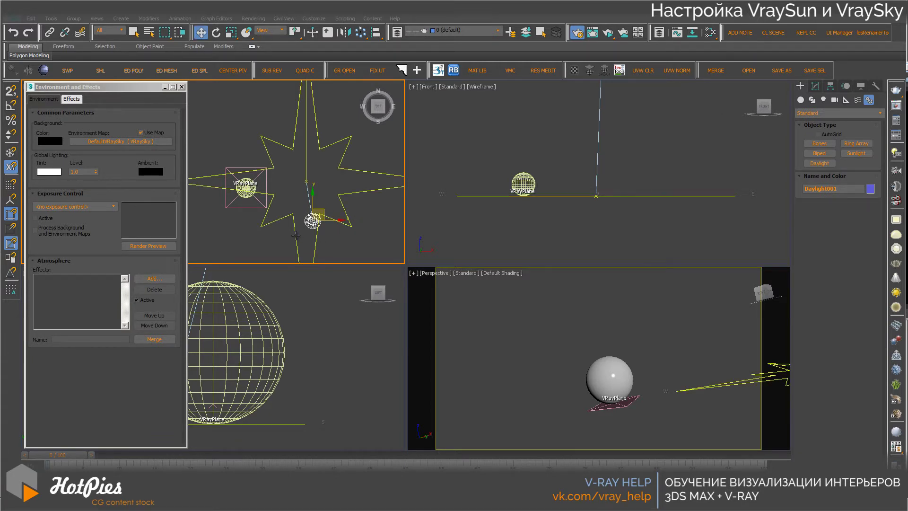
click(307, 238)
key(e)
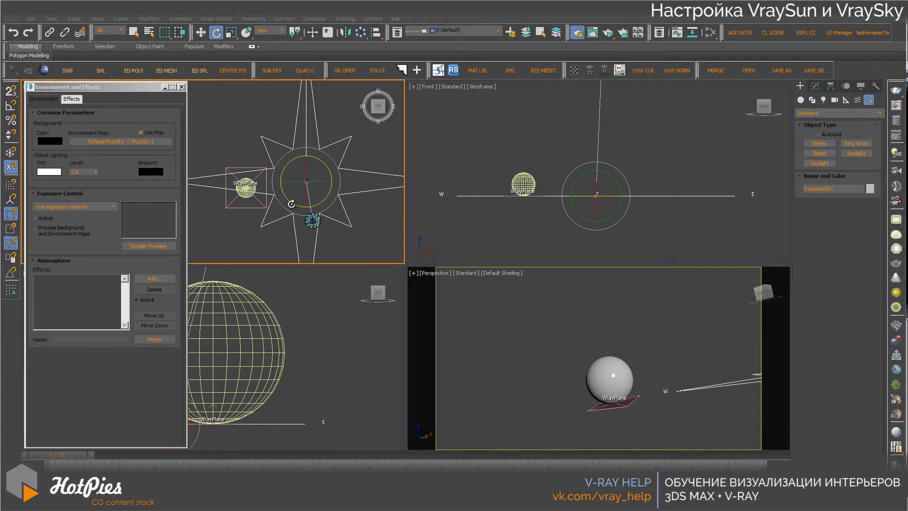
mouse_move(295, 205)
mouse_down()
mouse_move(313, 174)
mouse_move(371, 220)
mouse_move(306, 123)
mouse_up()
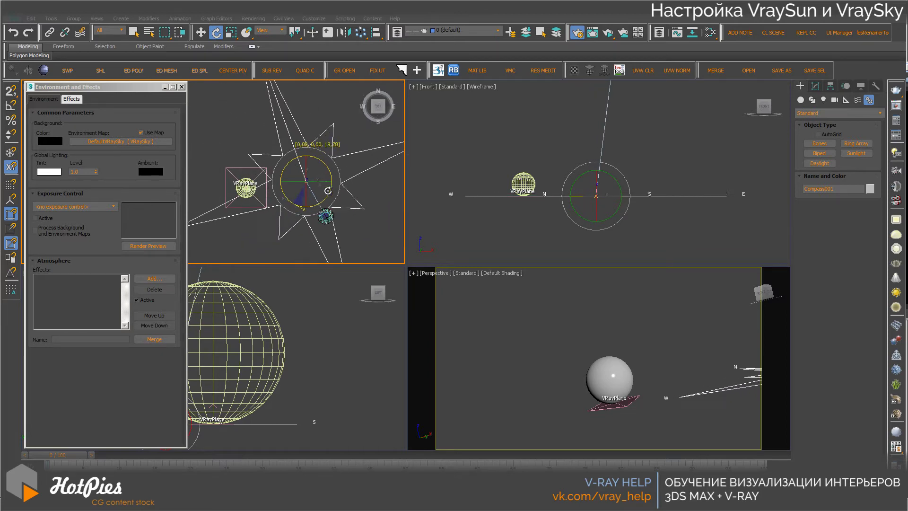
mouse_move(306, 124)
mouse_down()
mouse_move(351, 199)
mouse_move(241, 157)
mouse_move(291, 179)
mouse_up()
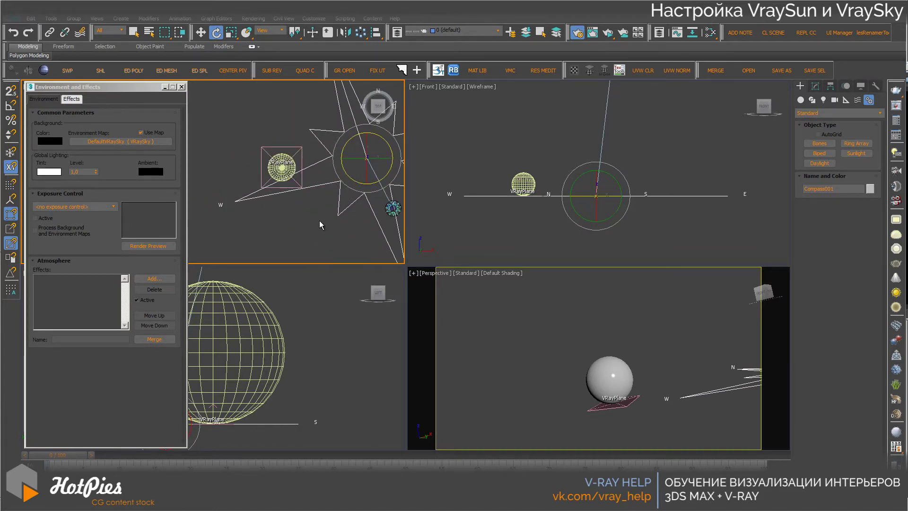
mouse_move(319, 220)
middle_down()
mouse_move(265, 214)
mouse_move(305, 220)
middle_up()
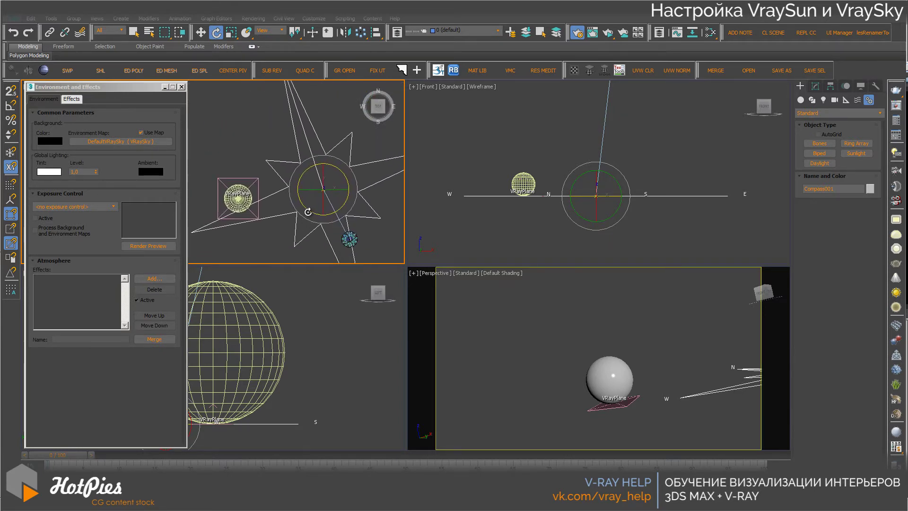
mouse_move(306, 220)
mouse_down()
mouse_move(285, 177)
mouse_move(290, 195)
mouse_move(327, 223)
mouse_move(272, 159)
mouse_move(331, 219)
mouse_up()
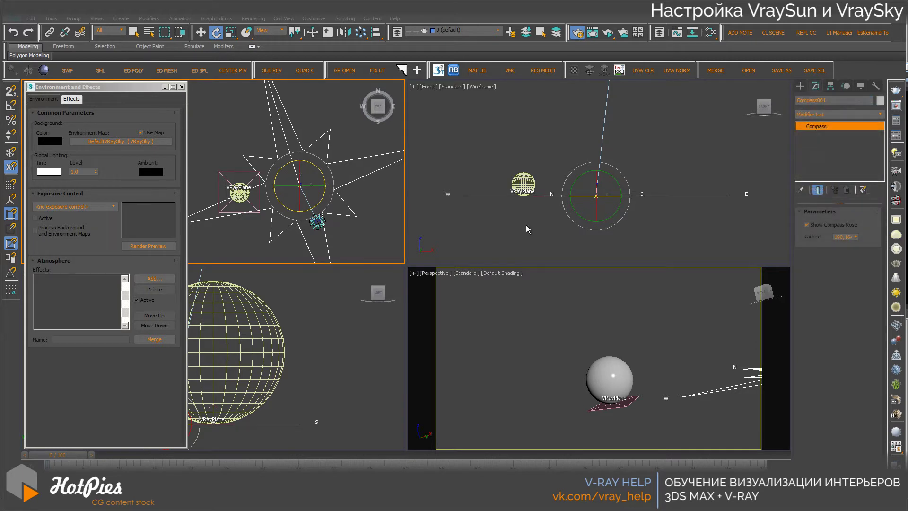
Set the Daylight system's sunlight to VRaySun, declining another VRaySky map
click(318, 221)
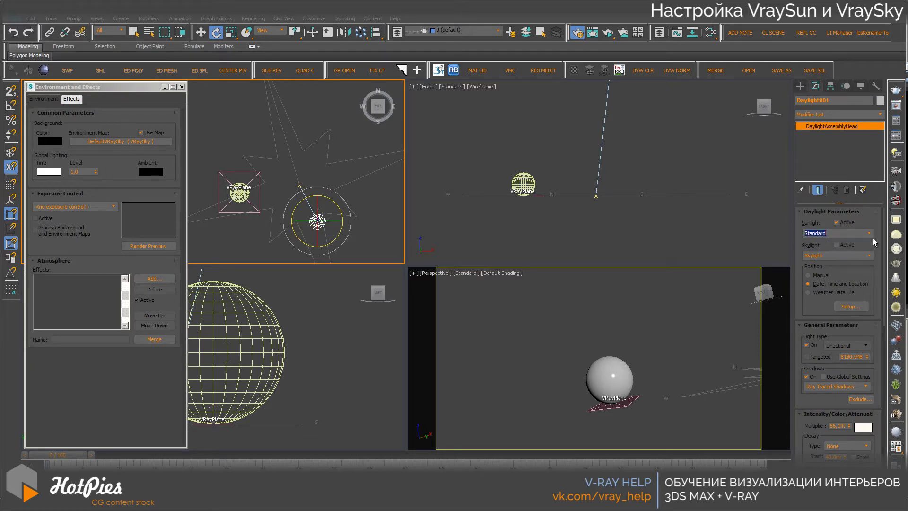
click(820, 242)
drag(819, 242, 819, 242)
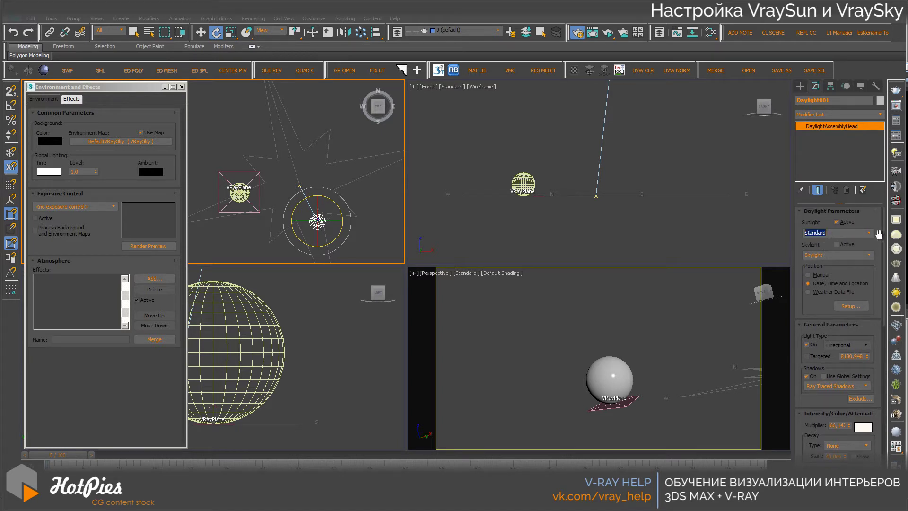
click(870, 233)
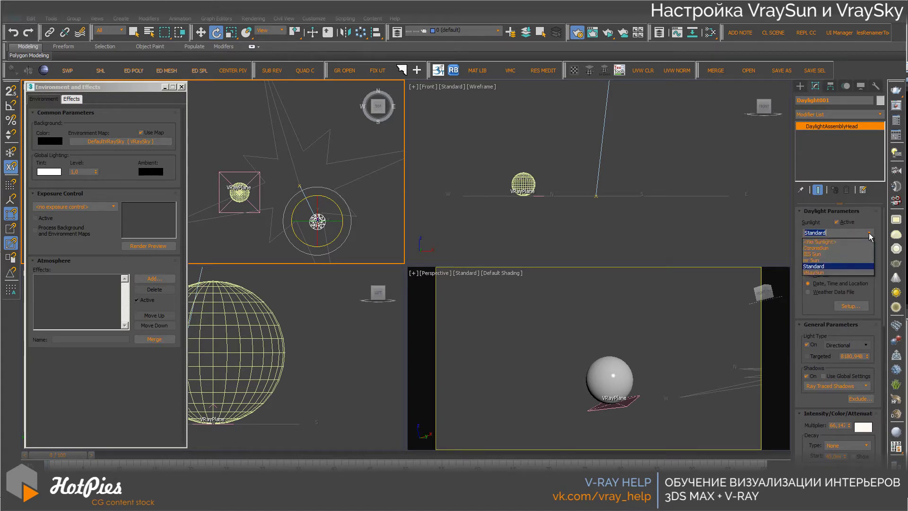
click(811, 273)
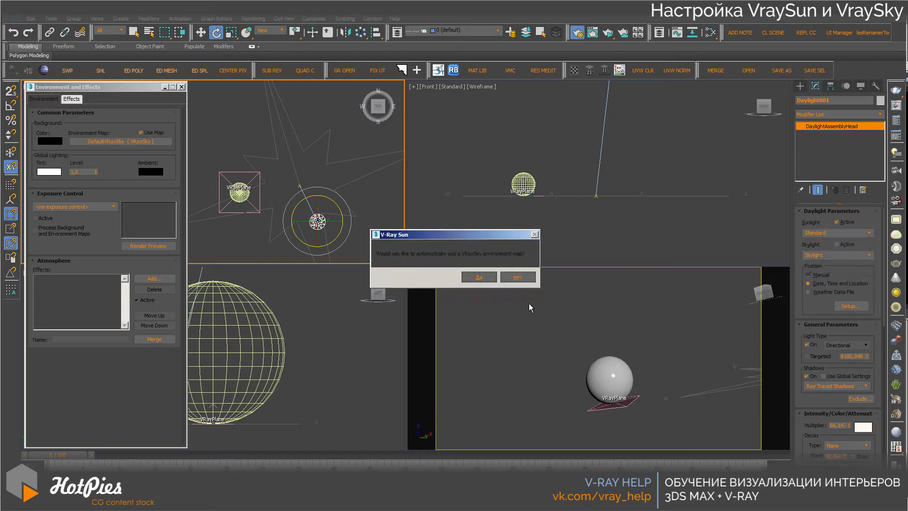
drag(452, 233, 554, 181)
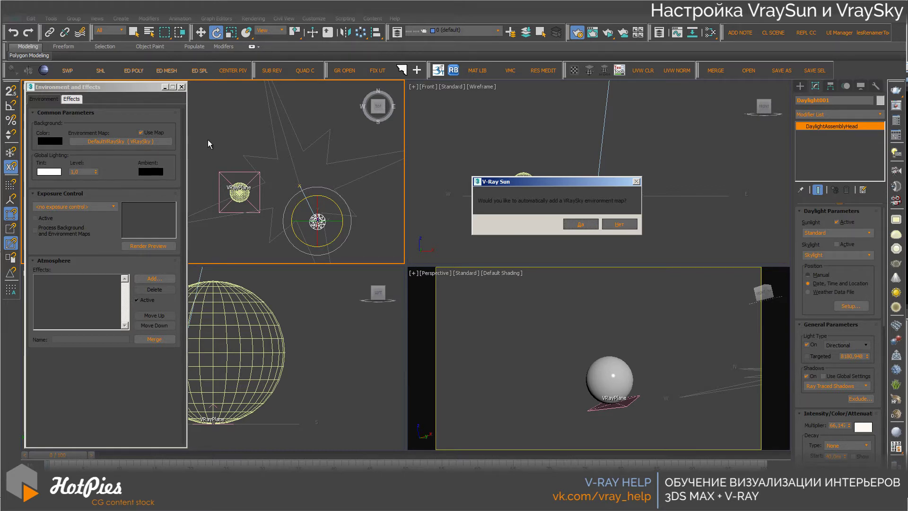
click(619, 228)
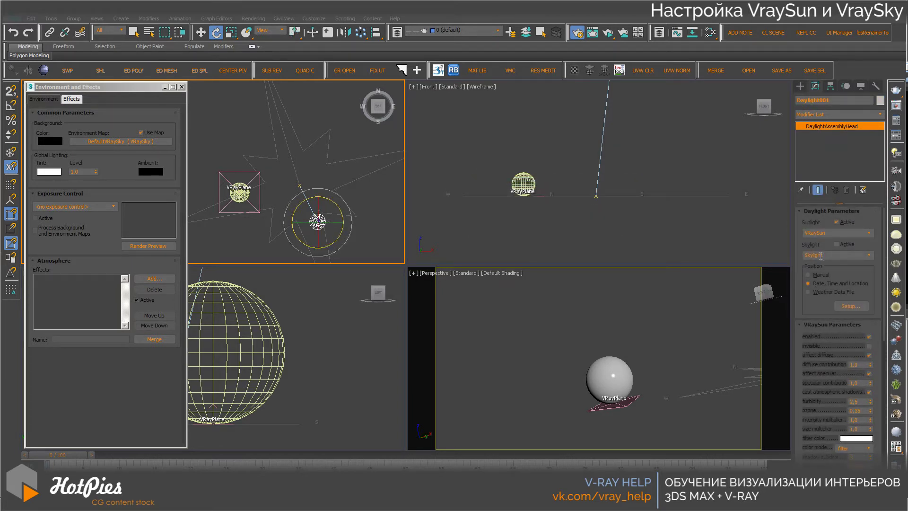
Set the Daylight system's skylight to <No Skylight>
click(870, 255)
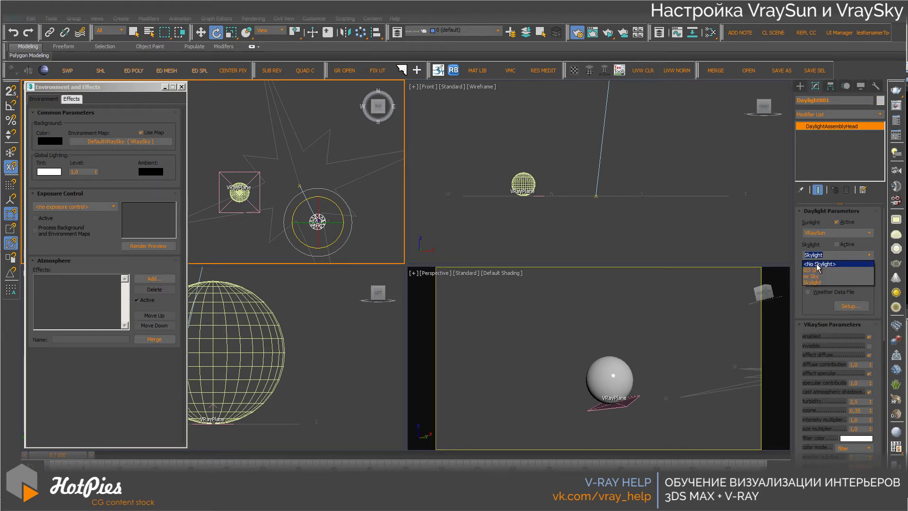
click(818, 265)
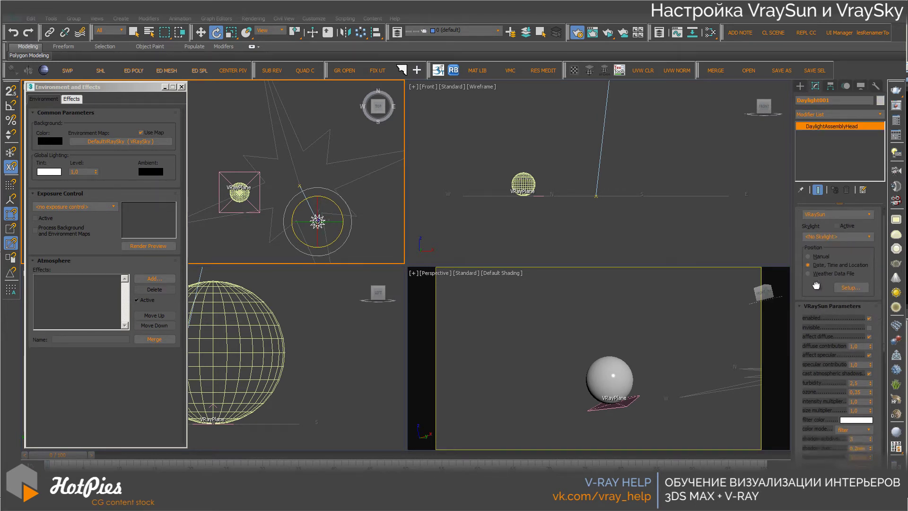
drag(822, 308, 821, 285)
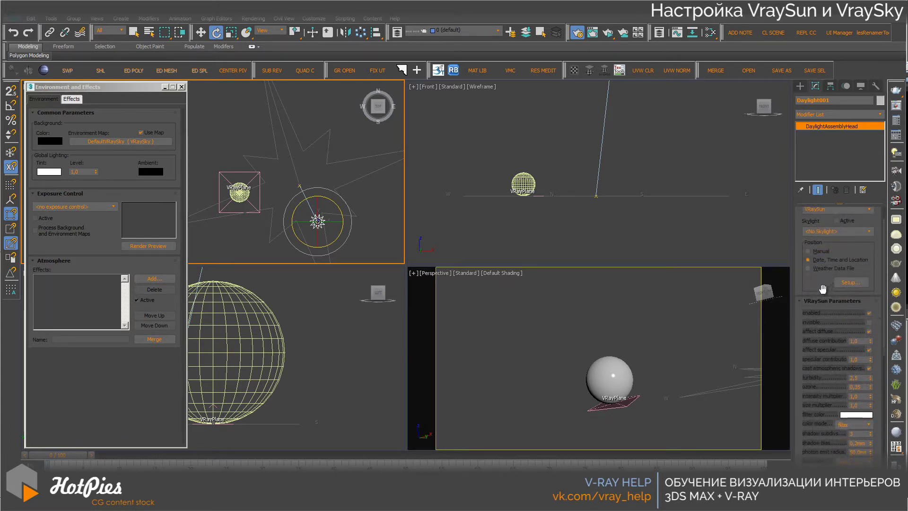
Set the Daylight location to Moscow, Russia from the Europe map (latitude 55.75, longitude 37.7)
click(857, 282)
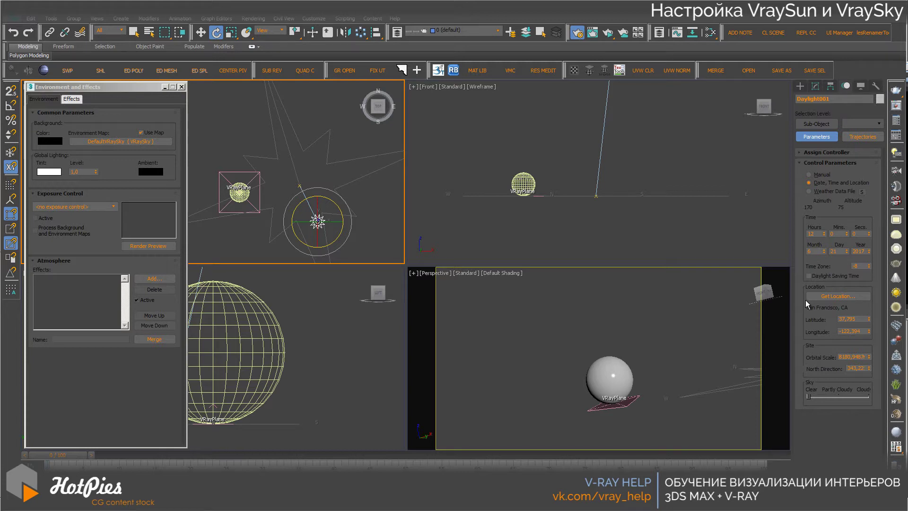
click(824, 296)
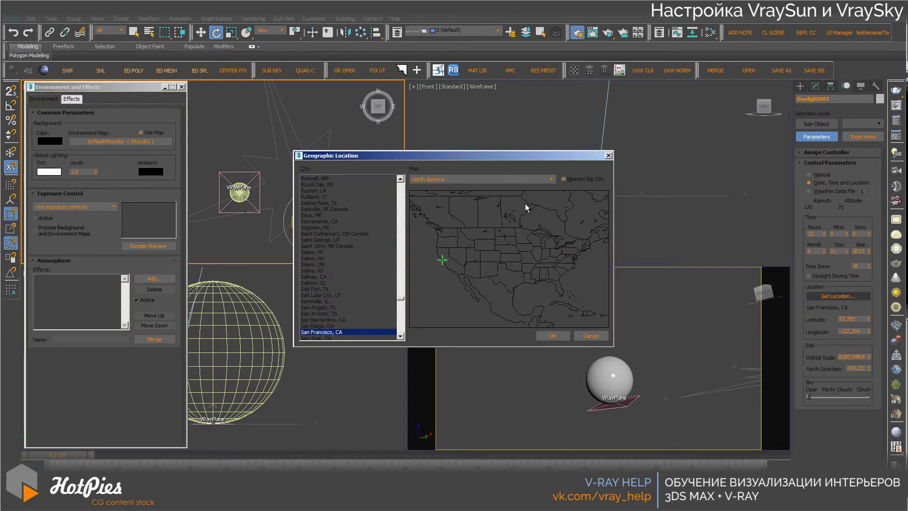
click(472, 180)
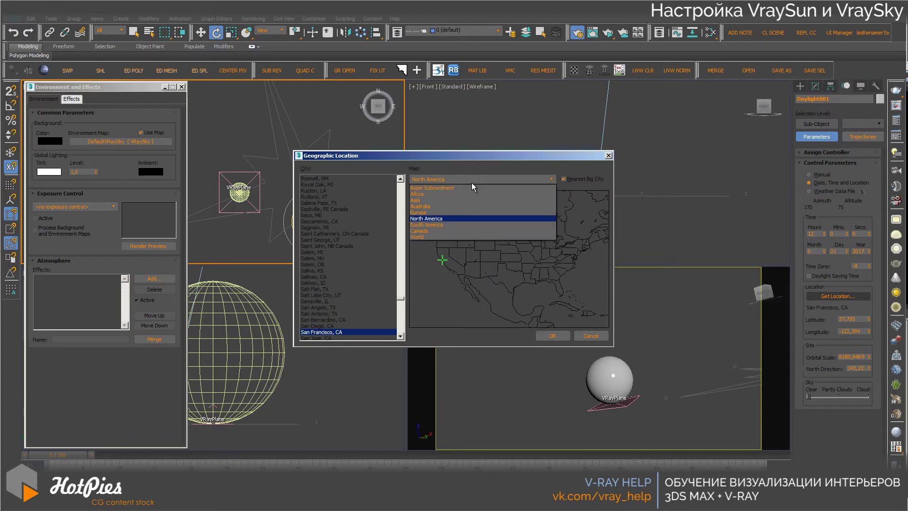
click(419, 212)
click(589, 248)
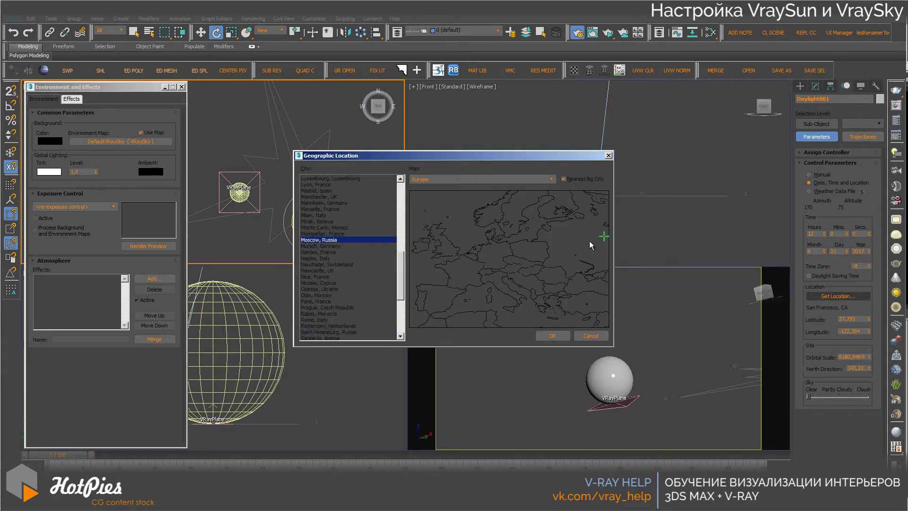
click(553, 336)
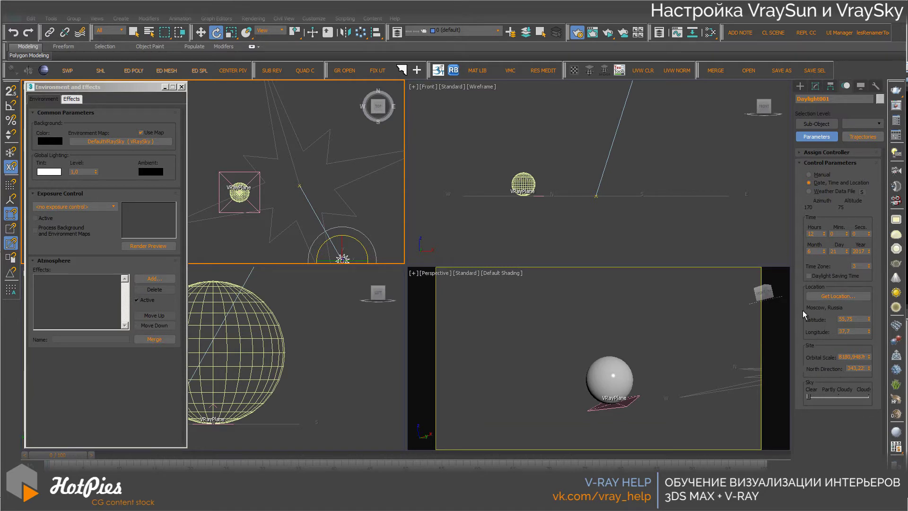
click(814, 86)
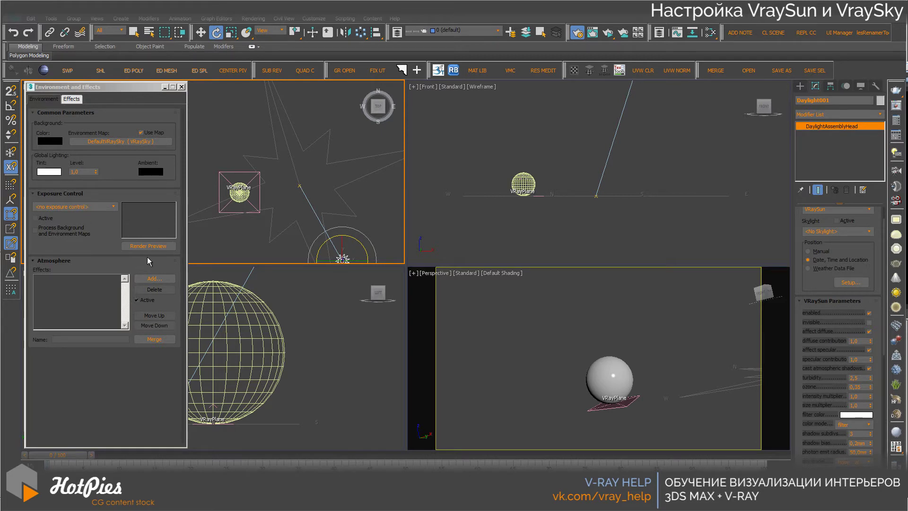
Use VRay Exposure Control in From EV parameter mode, then activate the Perspective view
click(112, 207)
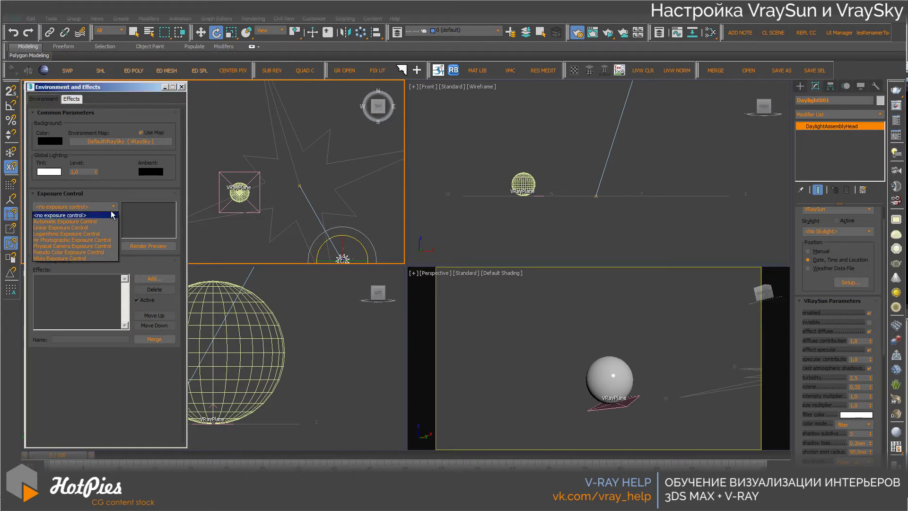
click(75, 259)
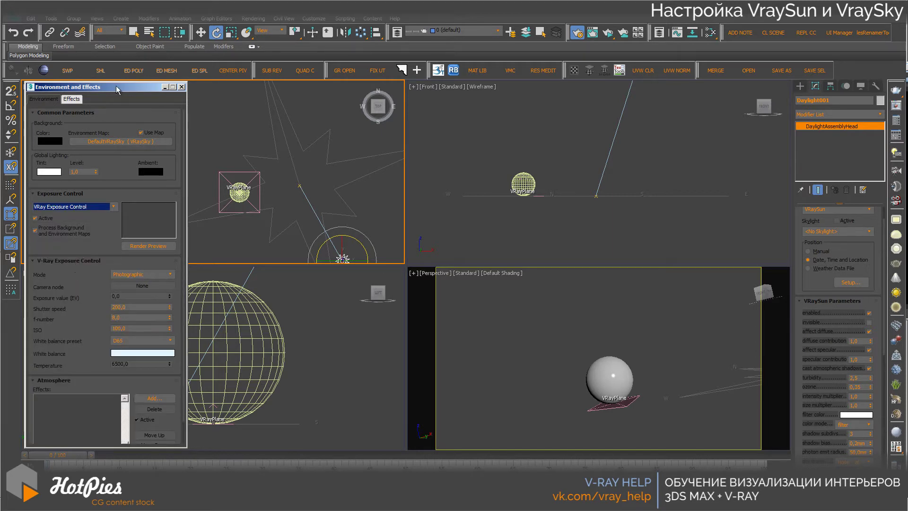
drag(115, 86, 116, 87)
scroll(97, 324, down, 2)
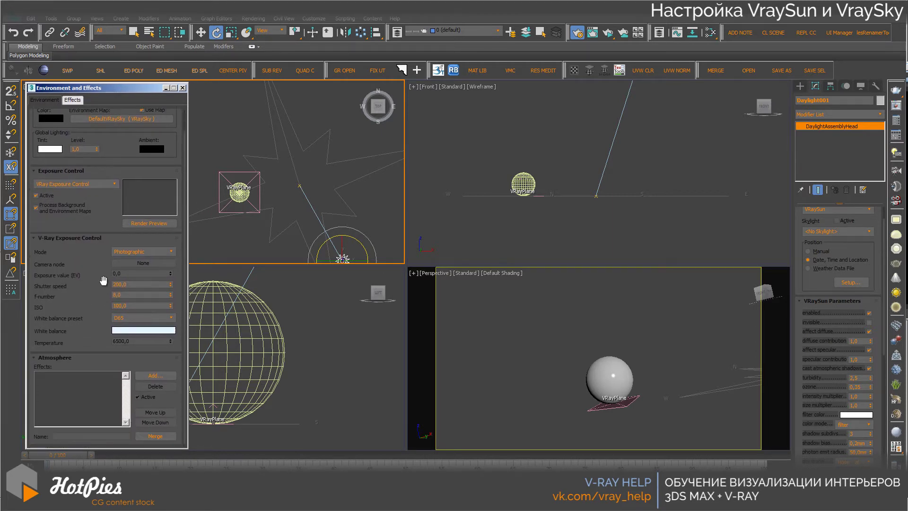
click(142, 252)
click(127, 267)
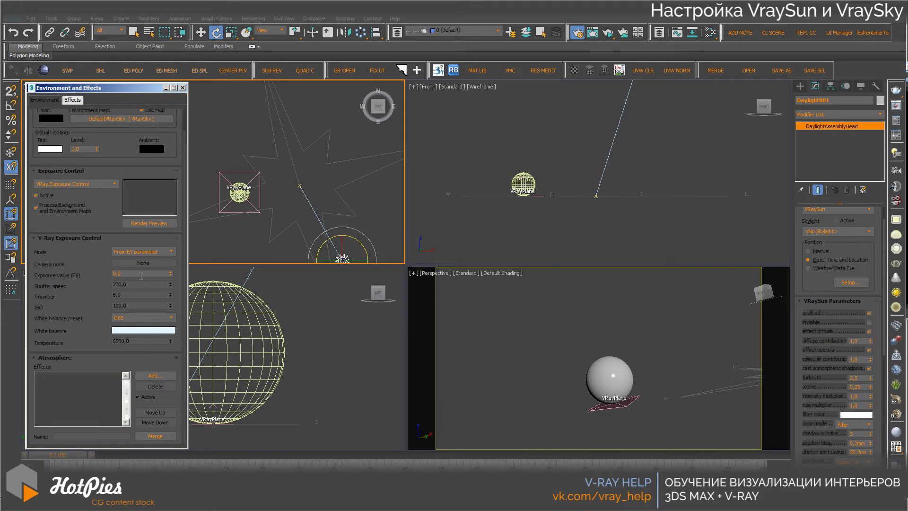
right_click(605, 378)
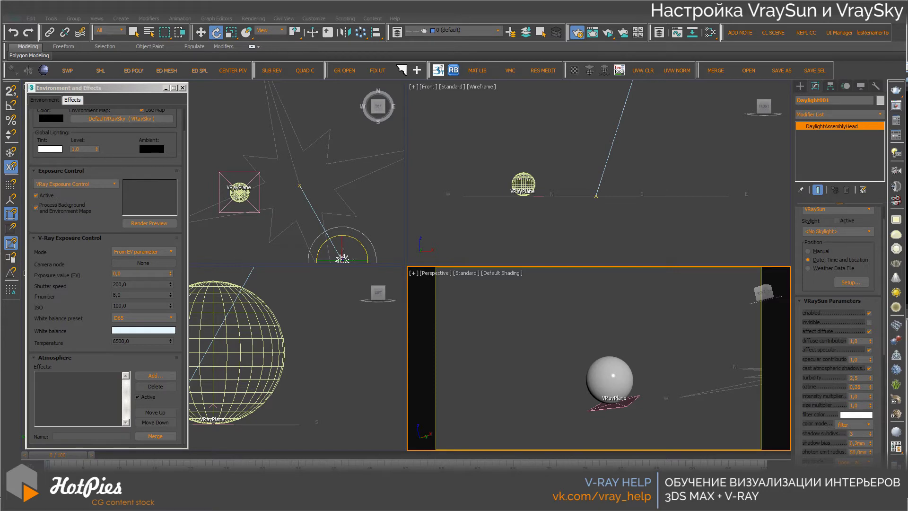
Render the Perspective view and show the VFB colour-correction panel
key(shift+q)
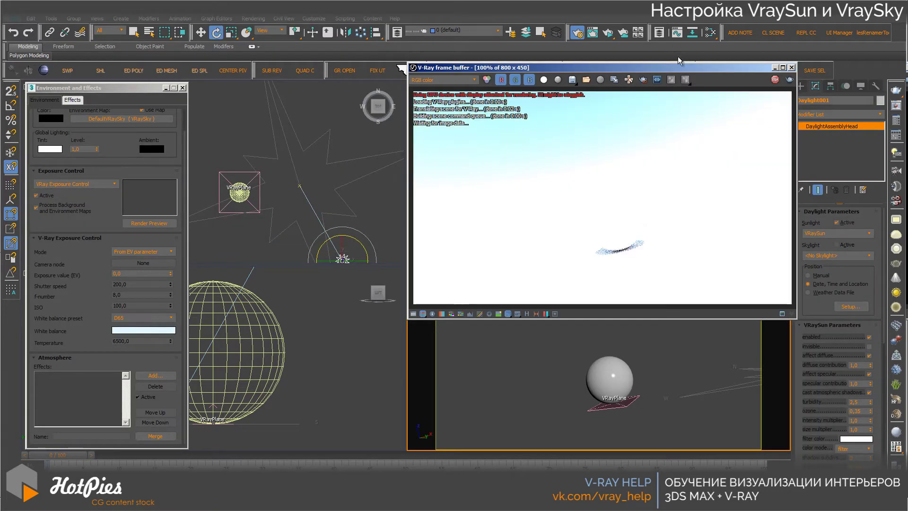
drag(676, 70, 517, 86)
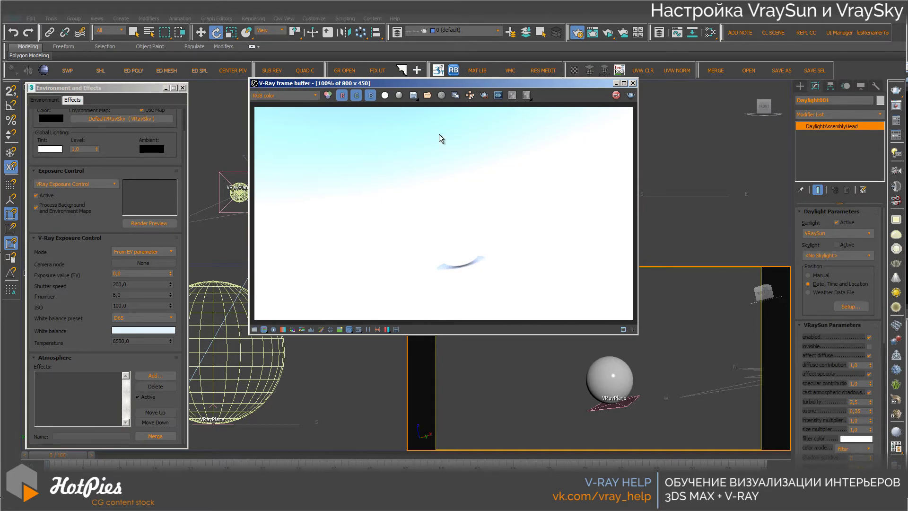
click(254, 329)
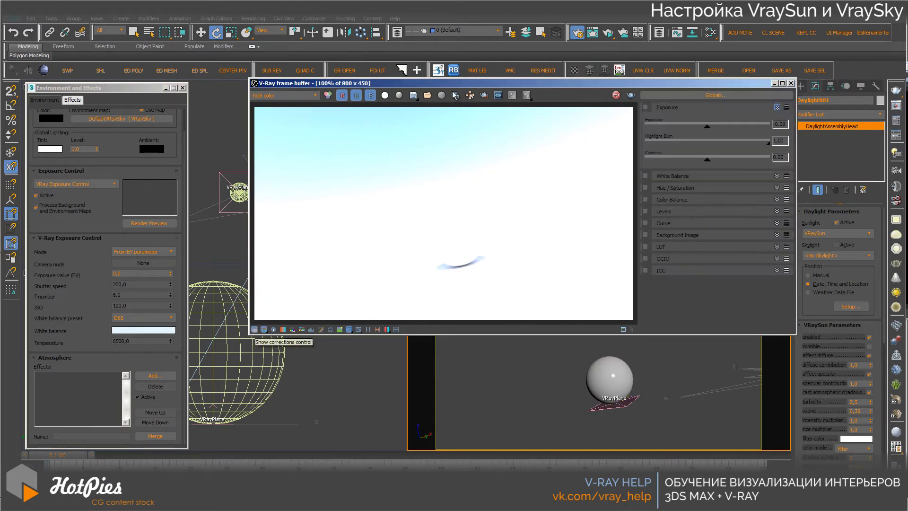
drag(516, 86, 507, 91)
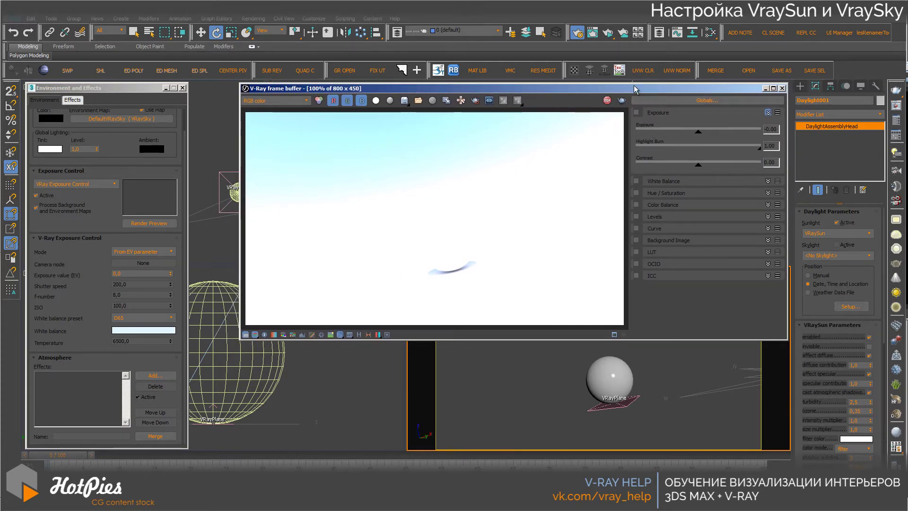
drag(635, 88, 595, 87)
Enable the frame-buffer Exposure correction and lower it to -2.66
click(597, 111)
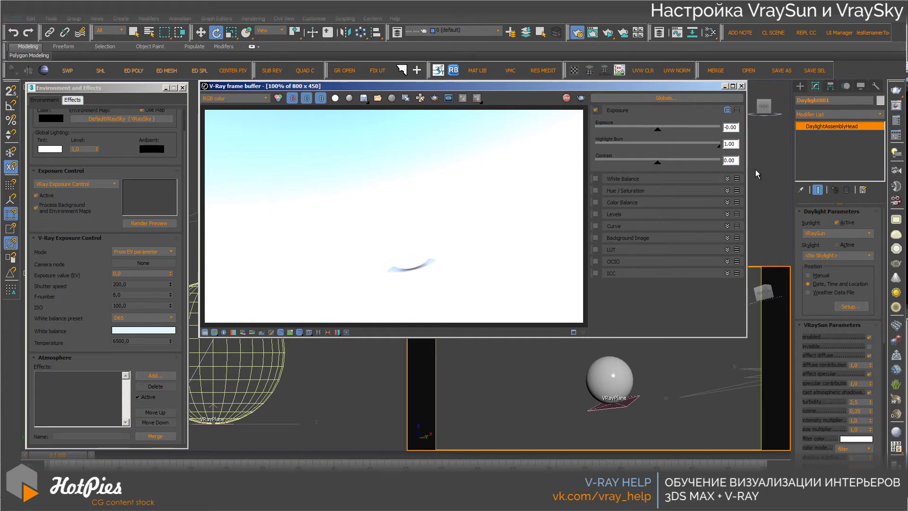
drag(657, 129, 628, 134)
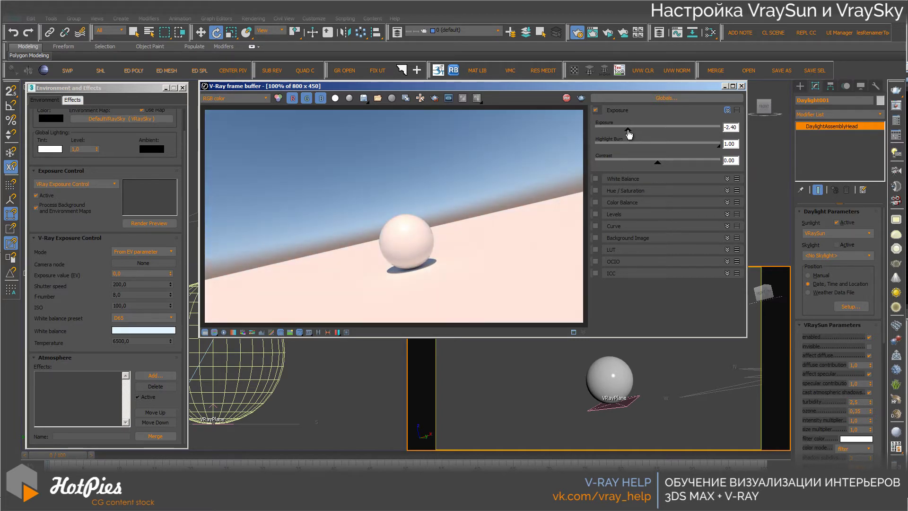
drag(628, 132, 625, 132)
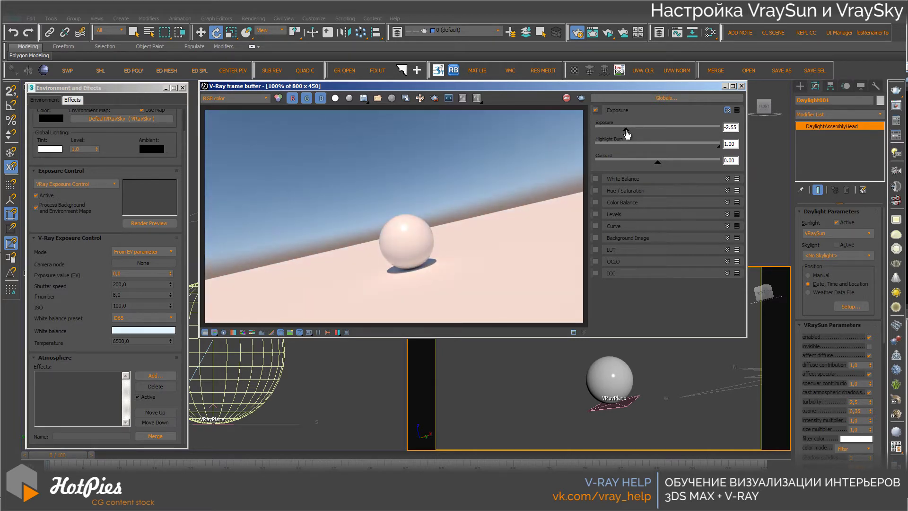
drag(585, 89, 618, 89)
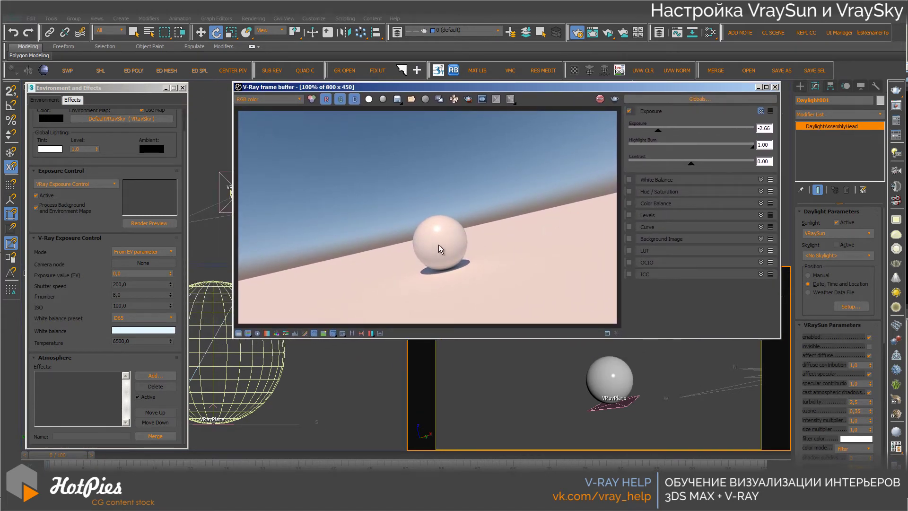
scroll(440, 244, up, 2)
scroll(440, 243, down, 1)
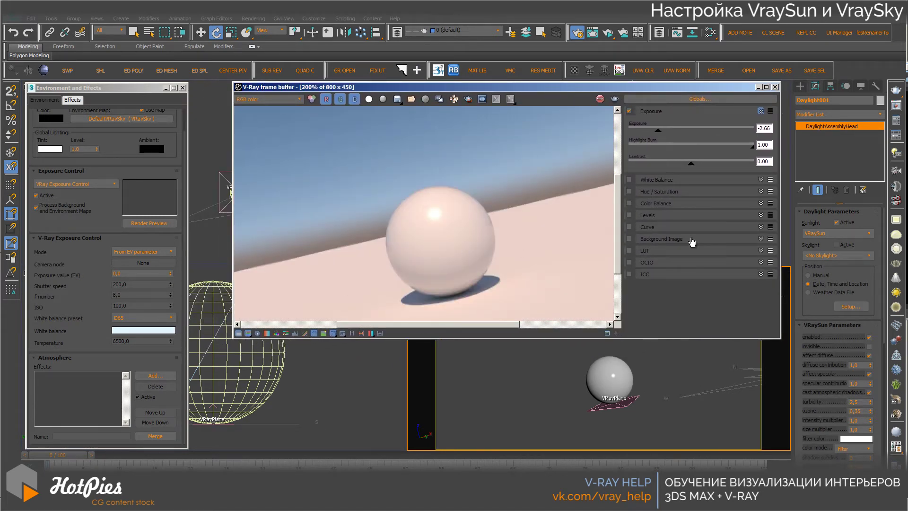
drag(618, 227, 618, 234)
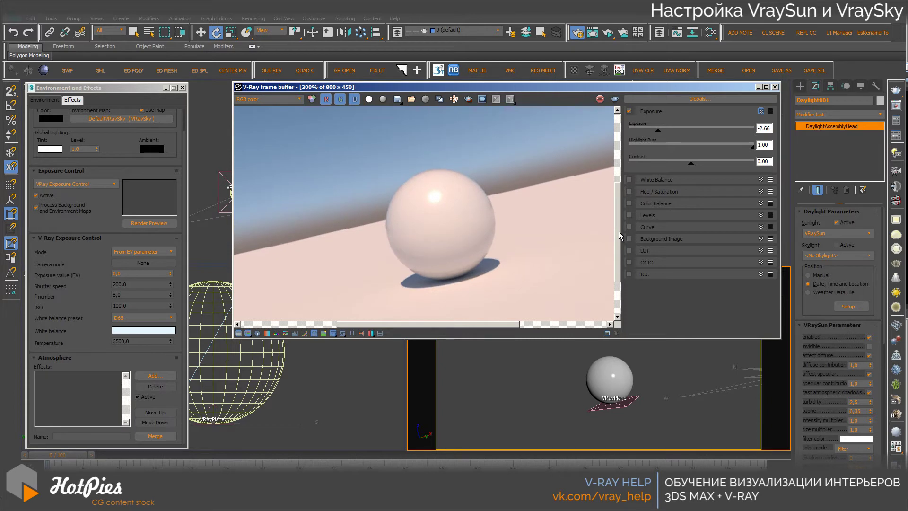
Show force colour clamping and lower the exposure correction to -3.00
click(251, 335)
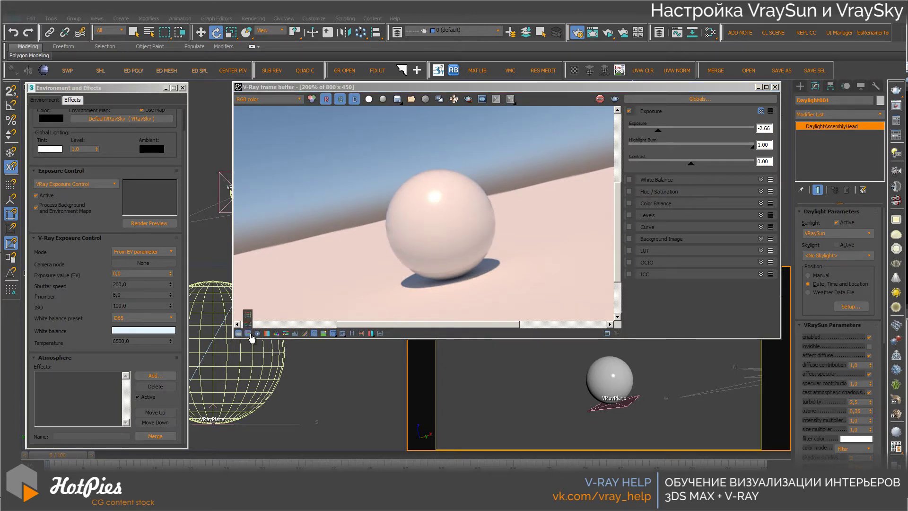
click(250, 336)
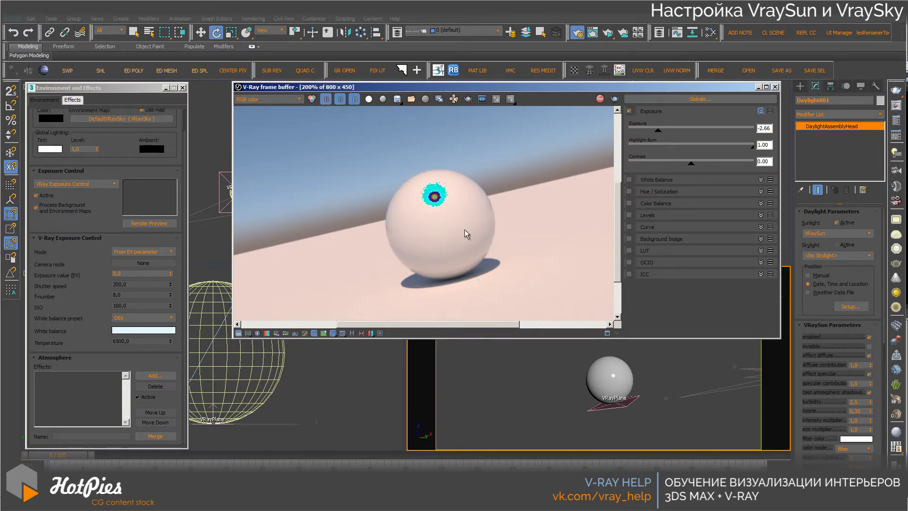
scroll(432, 197, up, 1)
scroll(431, 201, up, 2)
scroll(430, 203, down, 1)
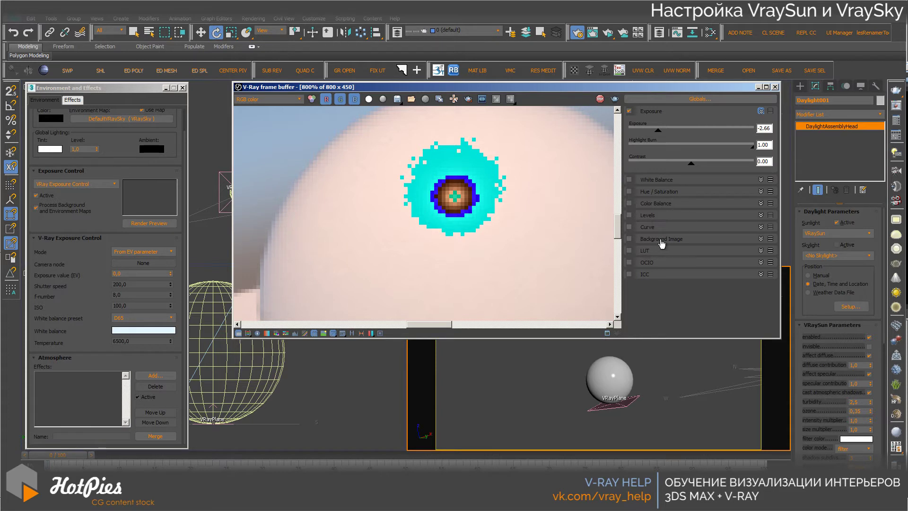
drag(658, 131, 654, 131)
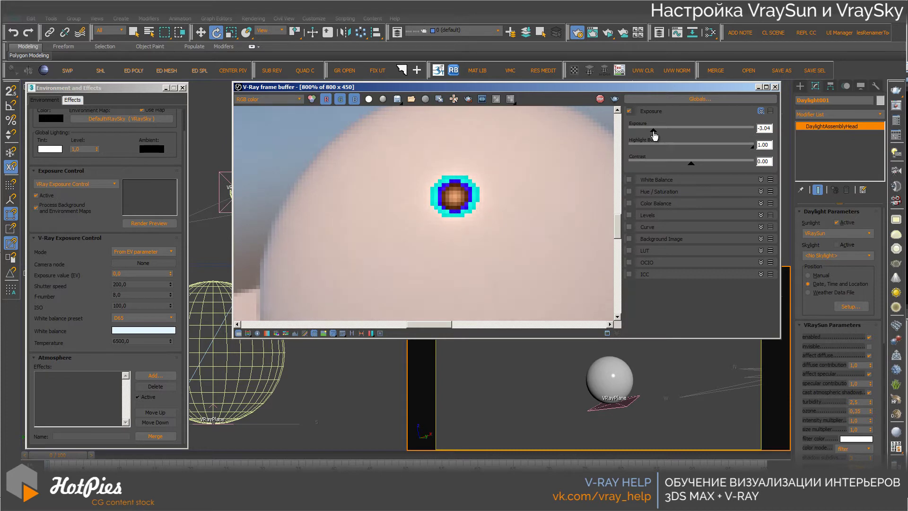
click(654, 135)
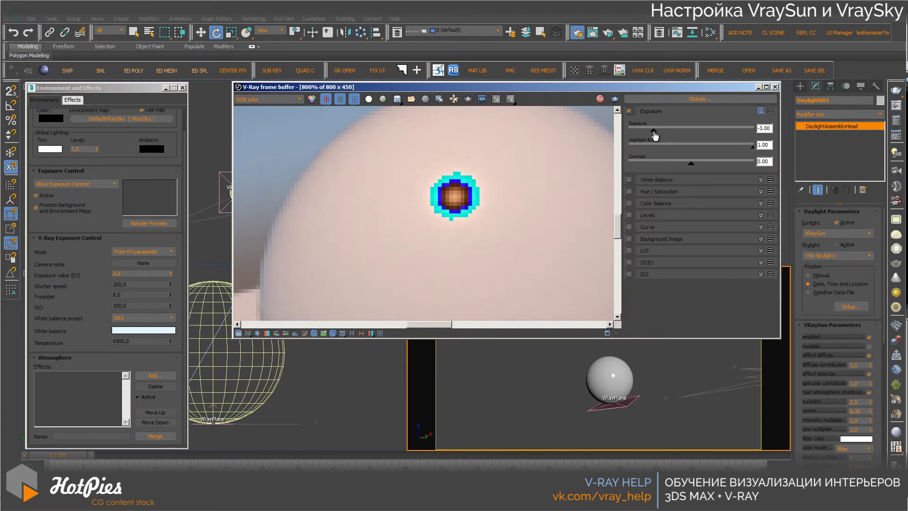
Toggle colour clamping to inspect the sun highlight, stop the render, and leave clamping off
click(248, 333)
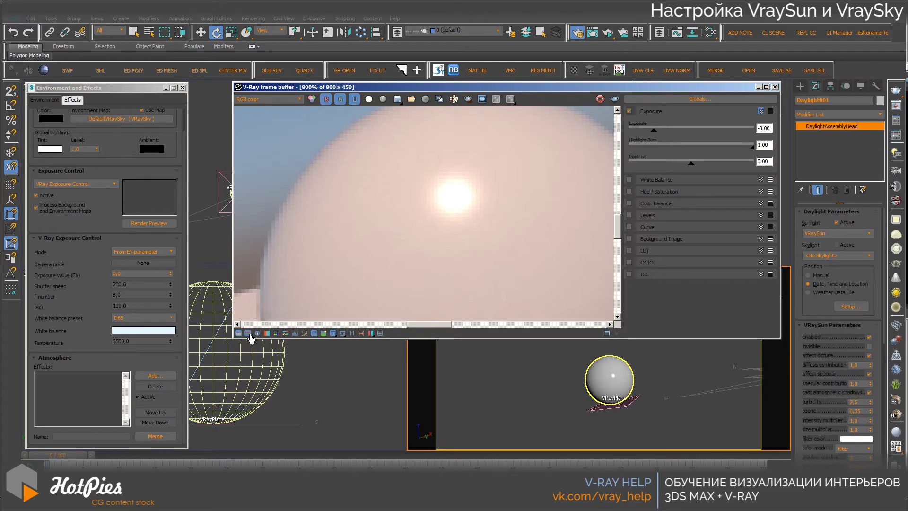
click(248, 333)
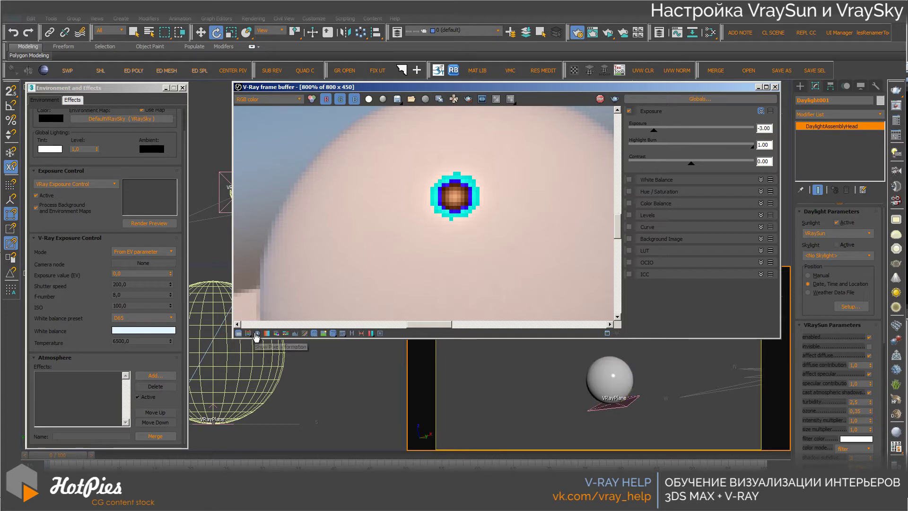
double_click(760, 128)
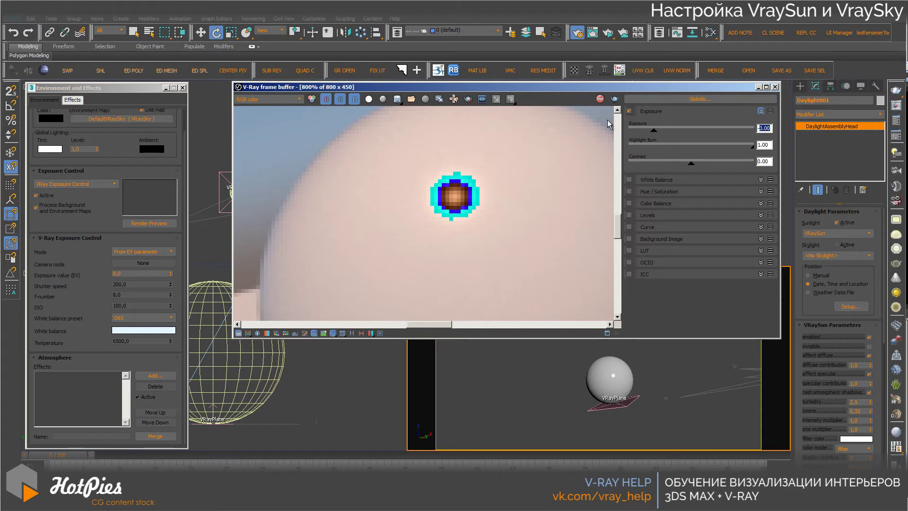
click(599, 100)
click(250, 333)
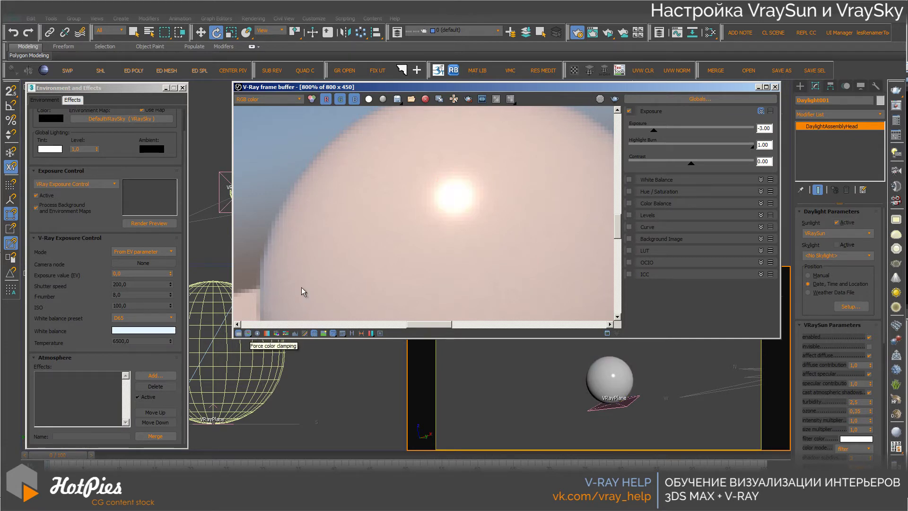
scroll(470, 213, down, 1)
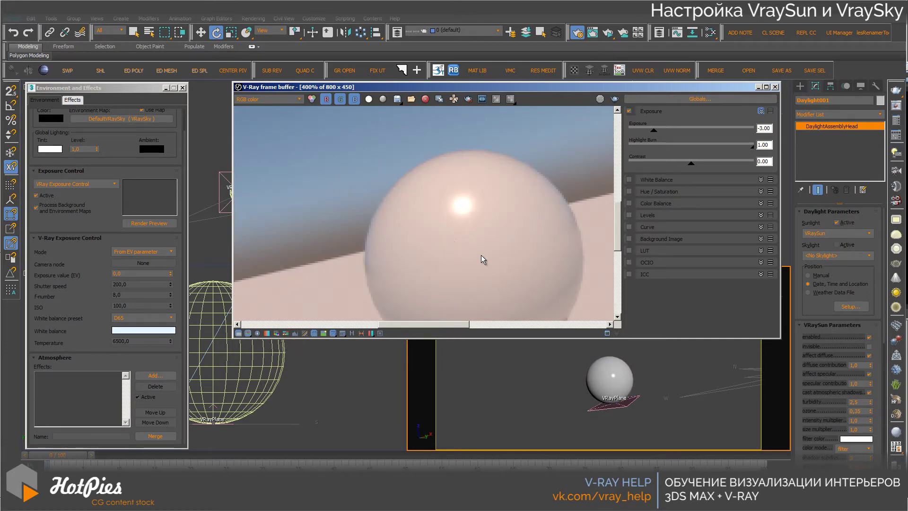
Set the V-Ray scene exposure value (EV) to 3
double_click(765, 128)
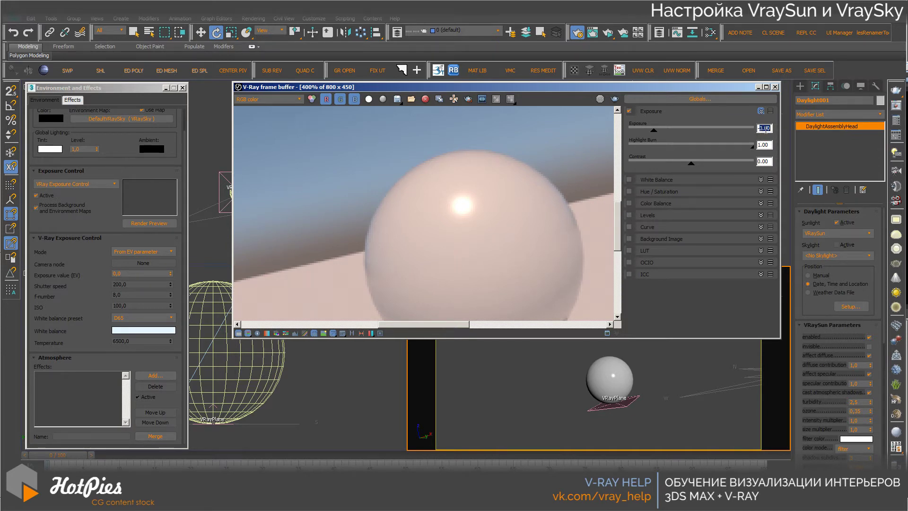
double_click(128, 273)
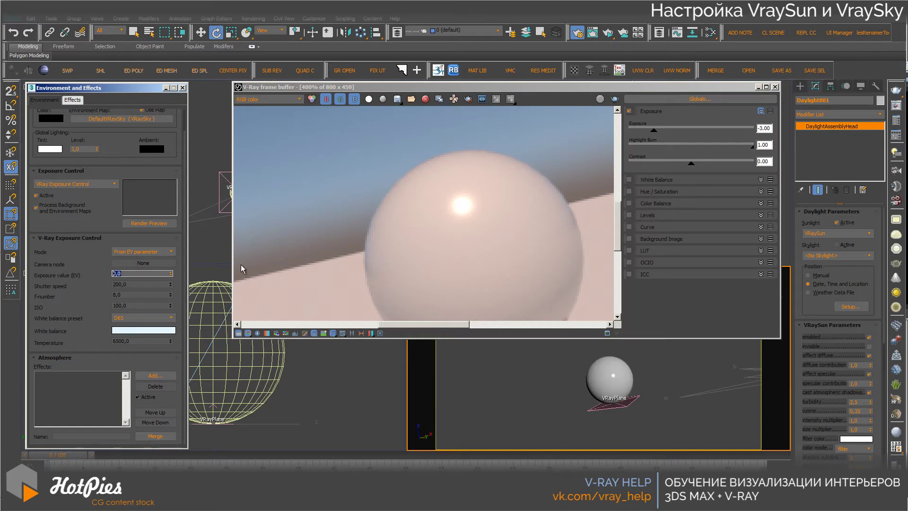
text(3)
key(Return)
Turn off the frame-buffer Exposure correction and re-render the sphere scene
click(629, 112)
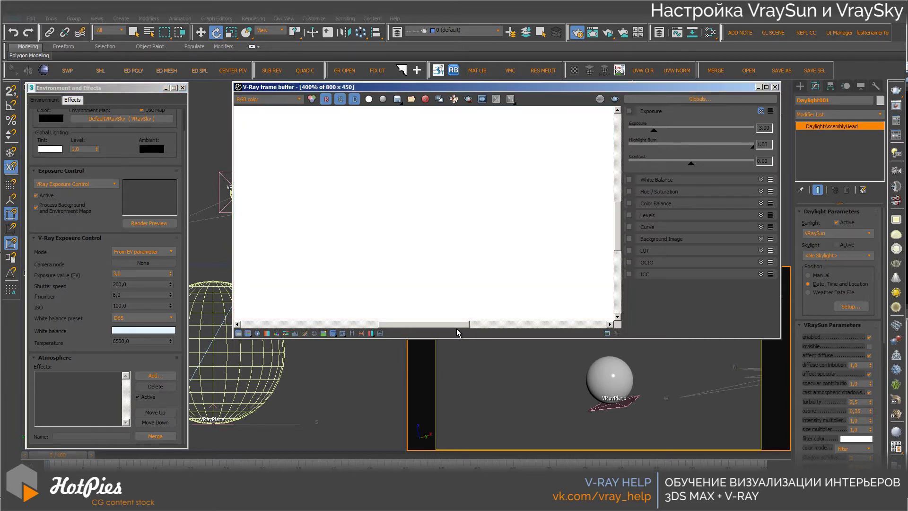
scroll(524, 198, down, 2)
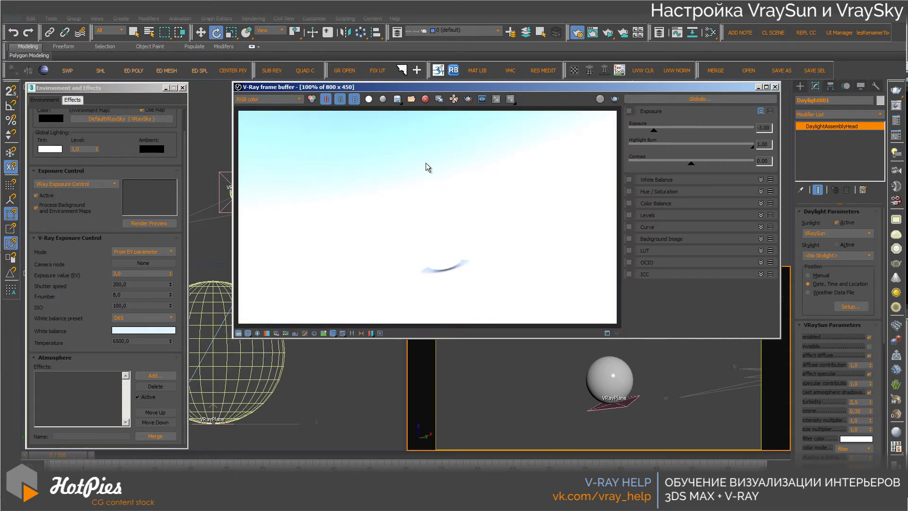
key(shift+q)
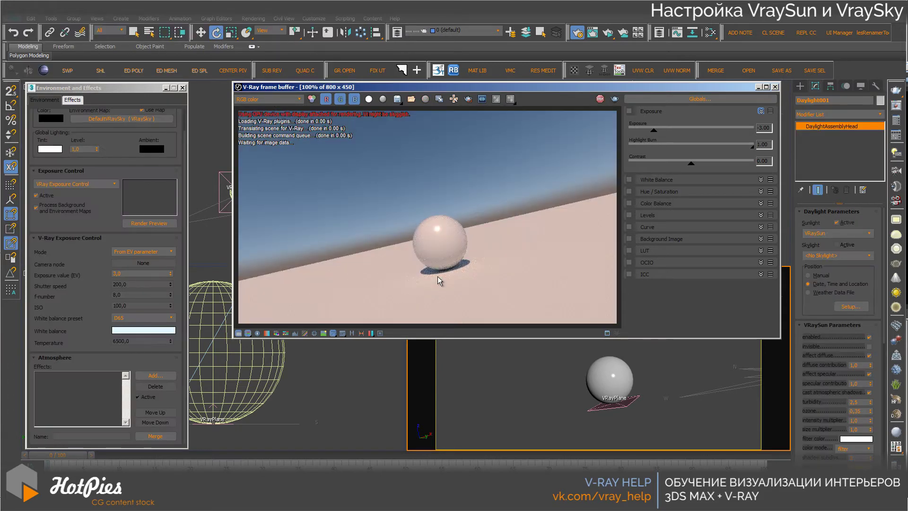
scroll(442, 248, up, 1)
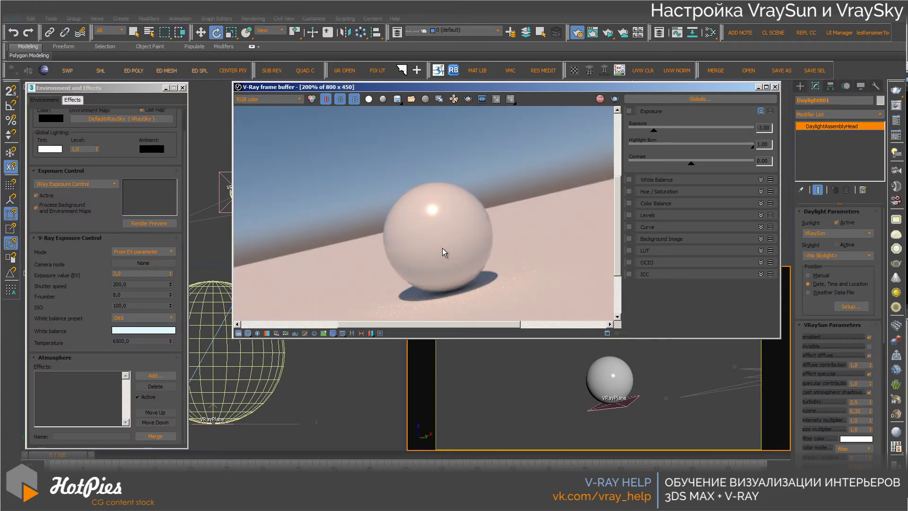
scroll(443, 249, down, 1)
scroll(443, 246, up, 1)
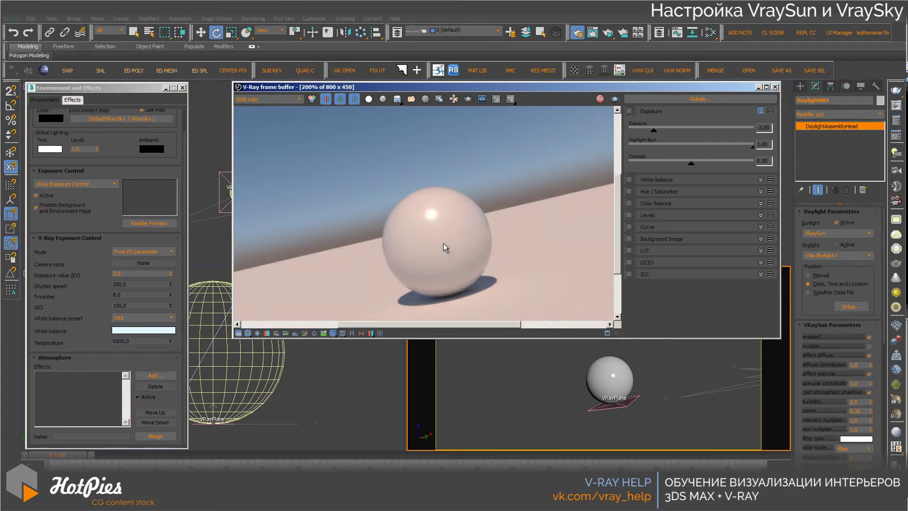
scroll(442, 244, down, 1)
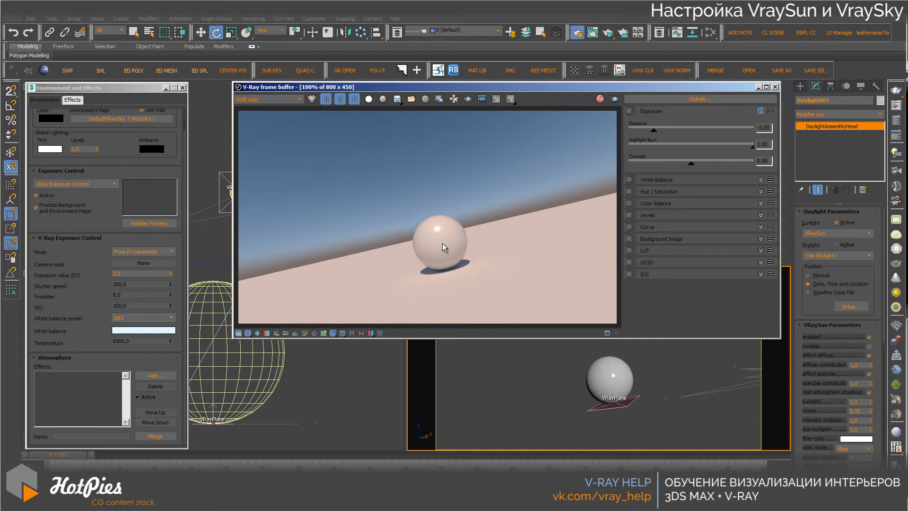
Enable the frame buffer's Exposure correction and set it to about -1.30
drag(555, 85, 535, 87)
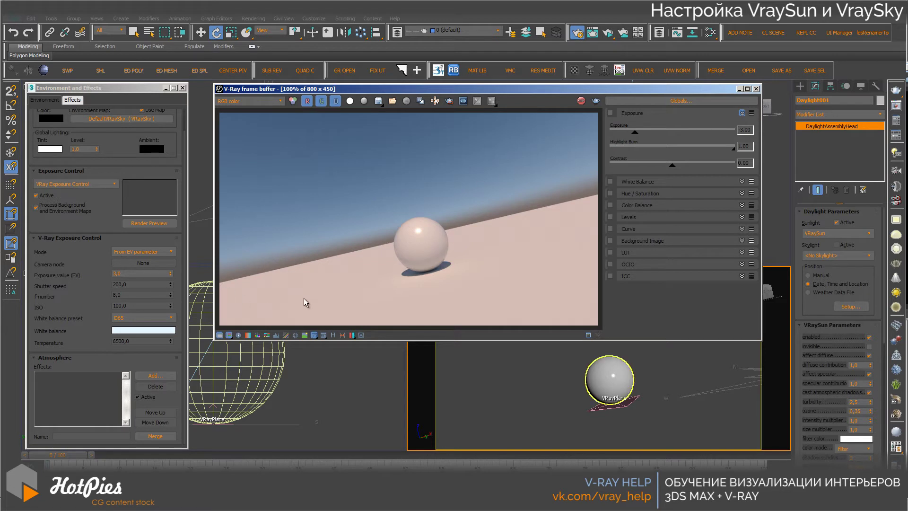
click(610, 113)
click(637, 133)
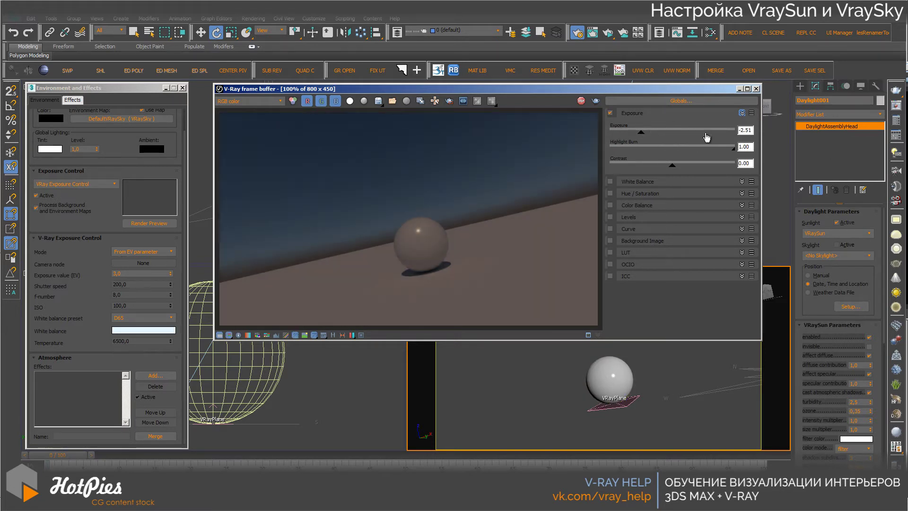
drag(643, 136, 675, 146)
drag(660, 147, 658, 148)
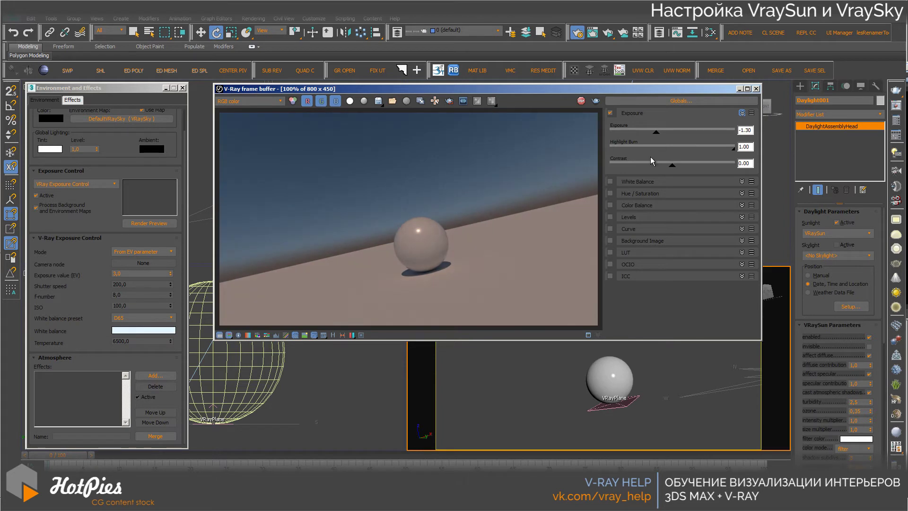
Turn exposure correction off to compare, and review the scene's exposure value
click(611, 114)
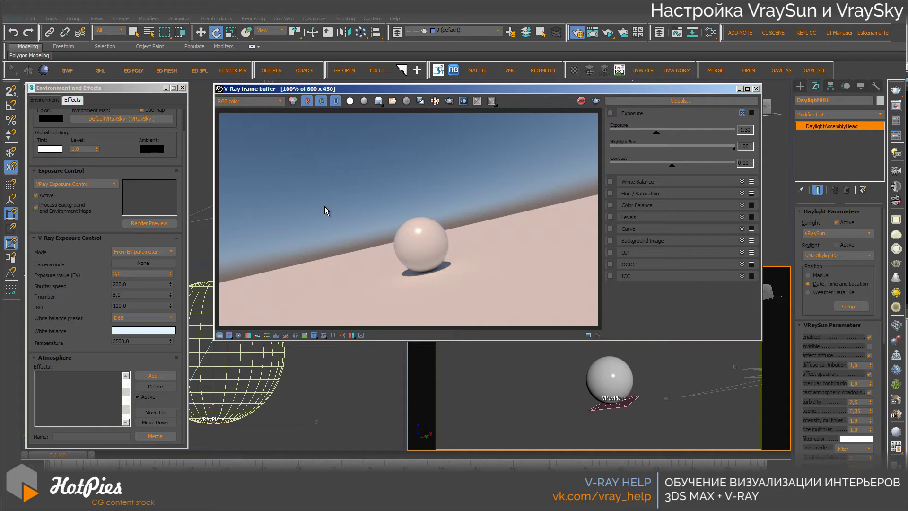
double_click(137, 273)
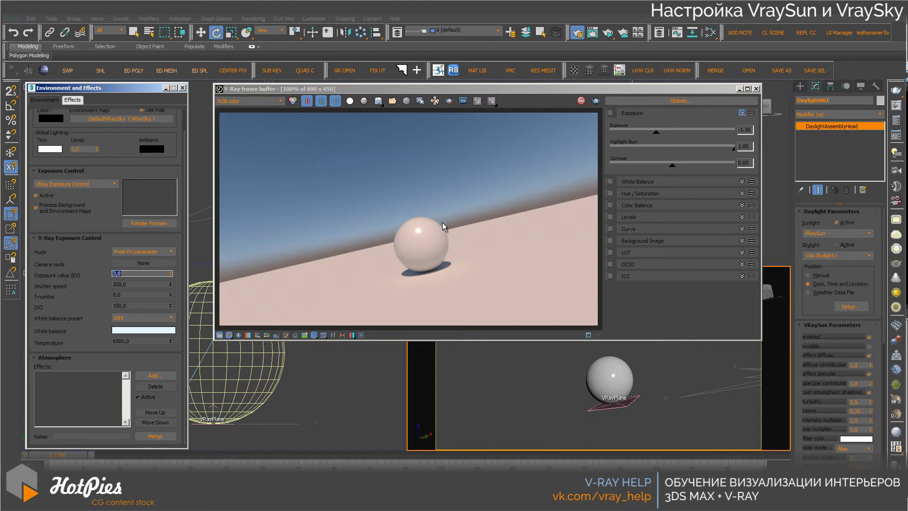
drag(423, 91, 404, 92)
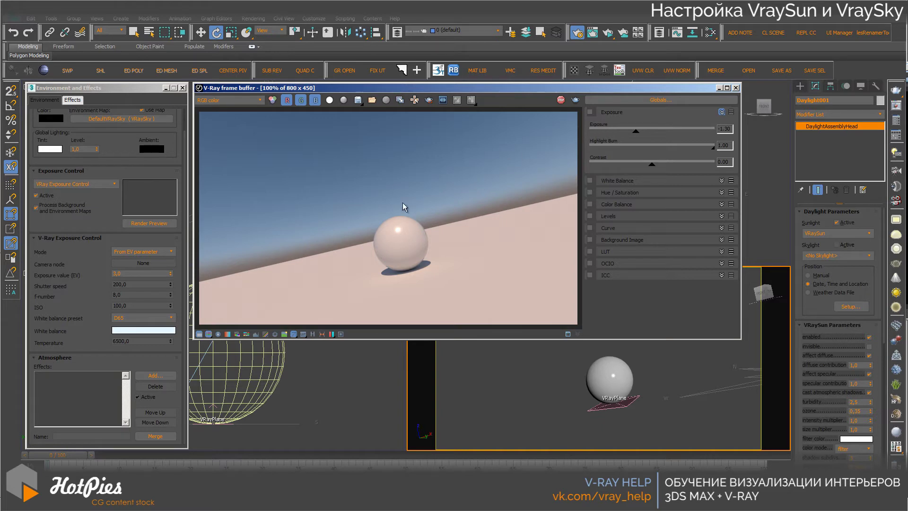
Try exposure corrections from about 1.34 to 0.47, settle near 0.06, then disable it
click(589, 112)
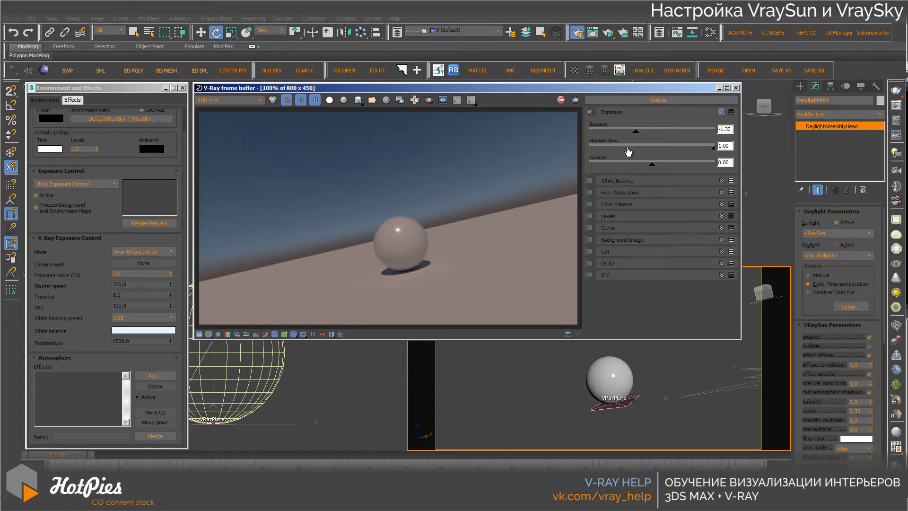
mouse_move(636, 131)
mouse_down()
mouse_move(669, 131)
mouse_move(650, 161)
mouse_up()
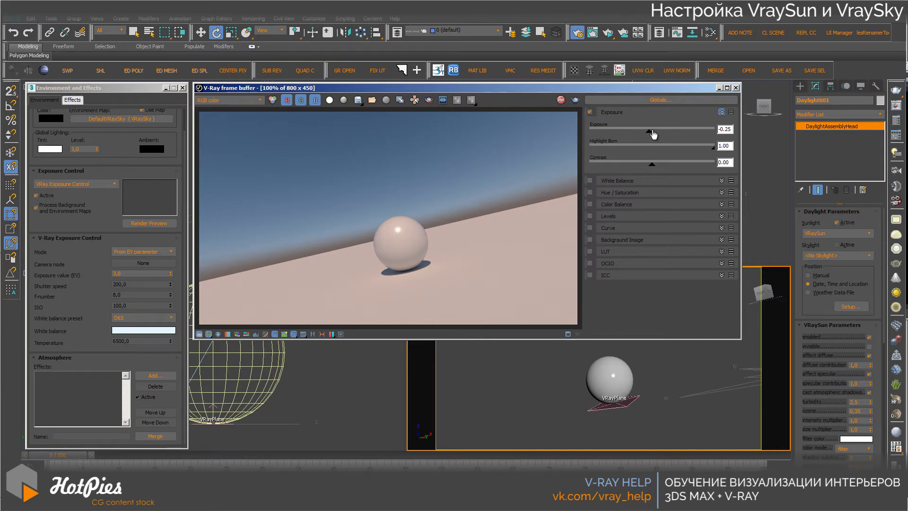
drag(652, 135, 655, 137)
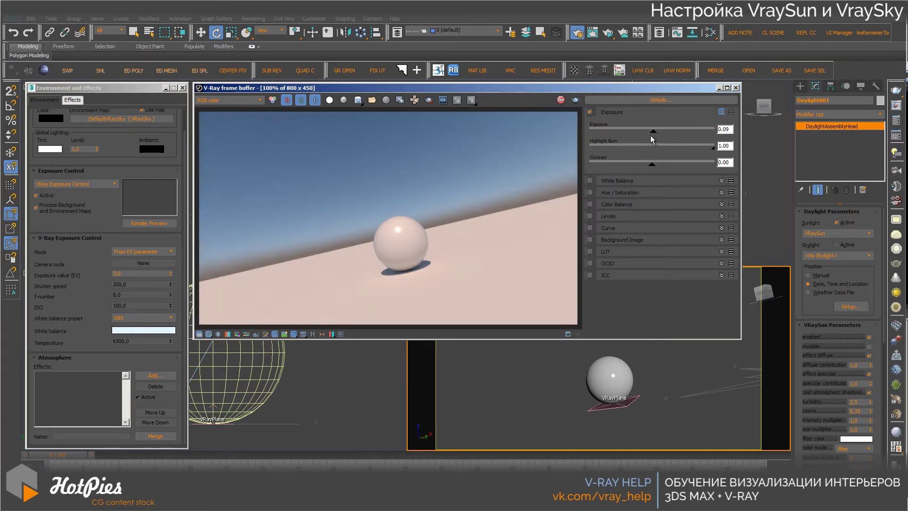
mouse_move(651, 135)
mouse_down()
mouse_move(662, 135)
mouse_move(654, 136)
mouse_up()
click(590, 112)
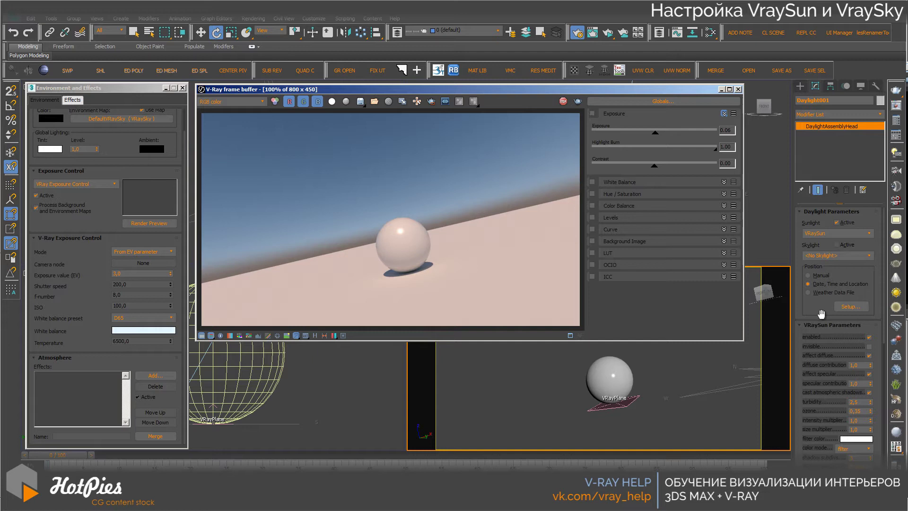
Open Daylight001's Control Parameters via Setup and close the VFB colour-corrections panel
drag(821, 314, 821, 264)
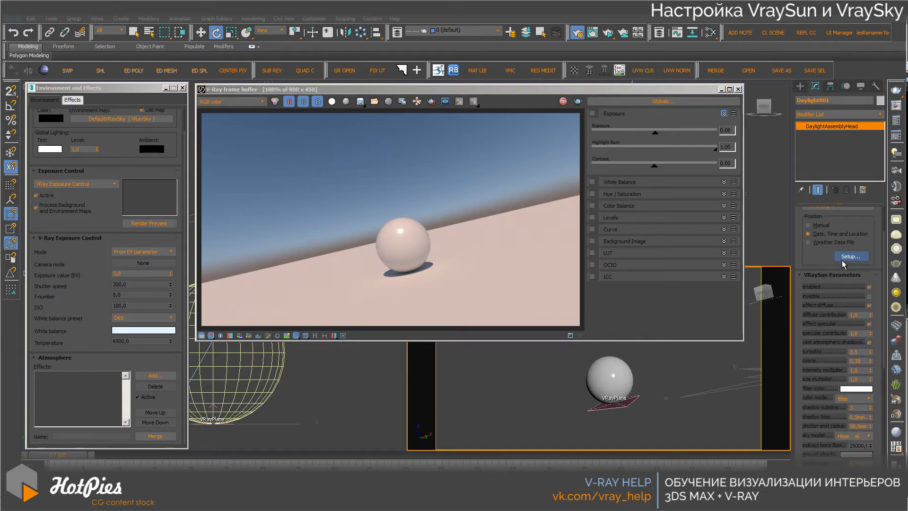
click(843, 259)
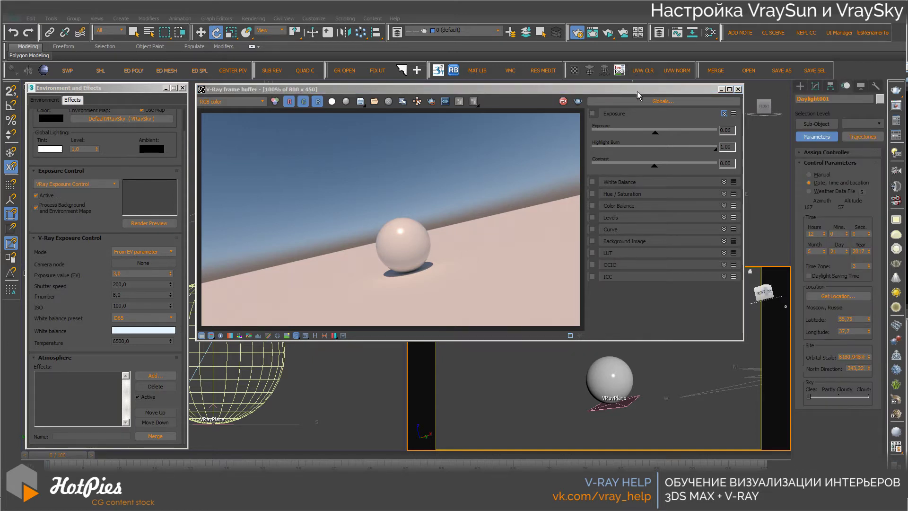
drag(638, 92, 633, 89)
click(199, 335)
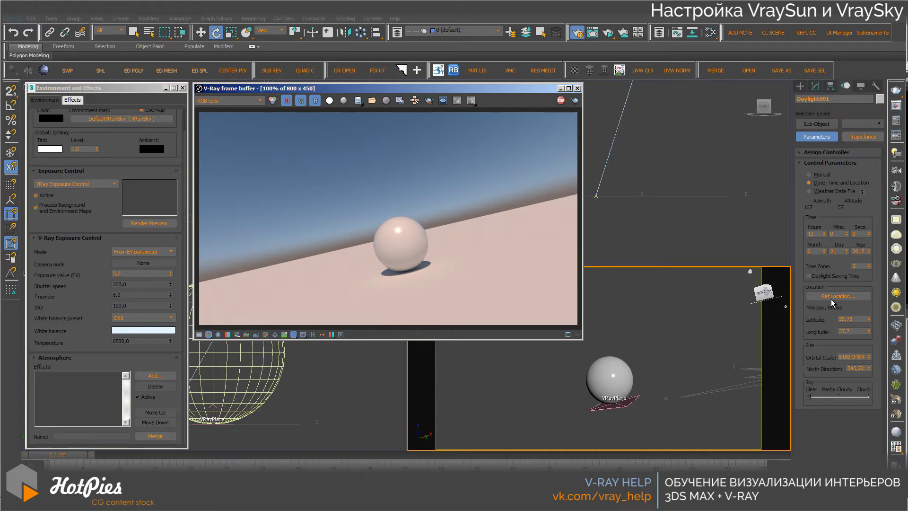
Browse Europe cities in the Geographic Location picker, then cancel to keep Moscow, Russia
click(830, 296)
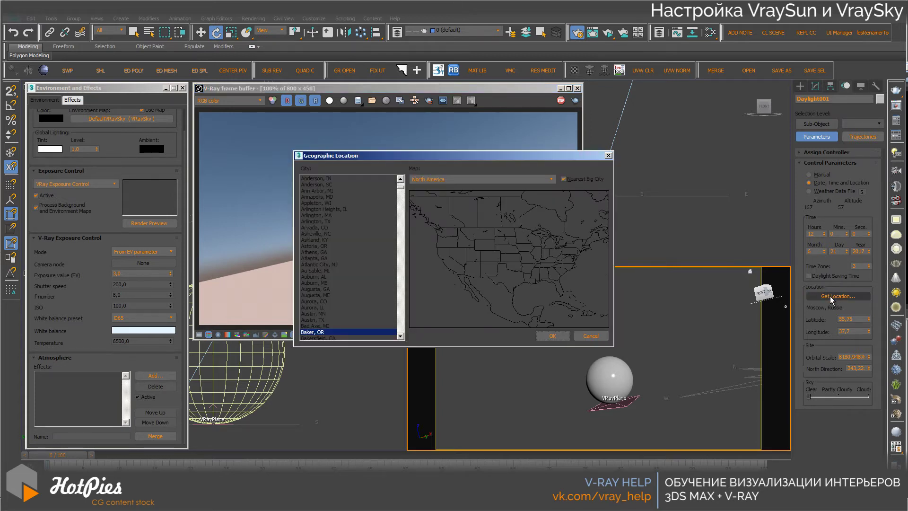
click(463, 179)
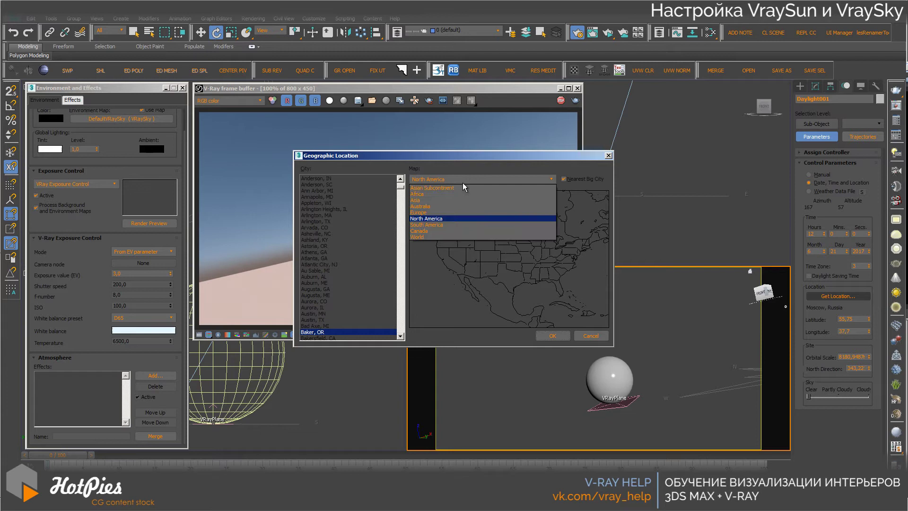
click(428, 212)
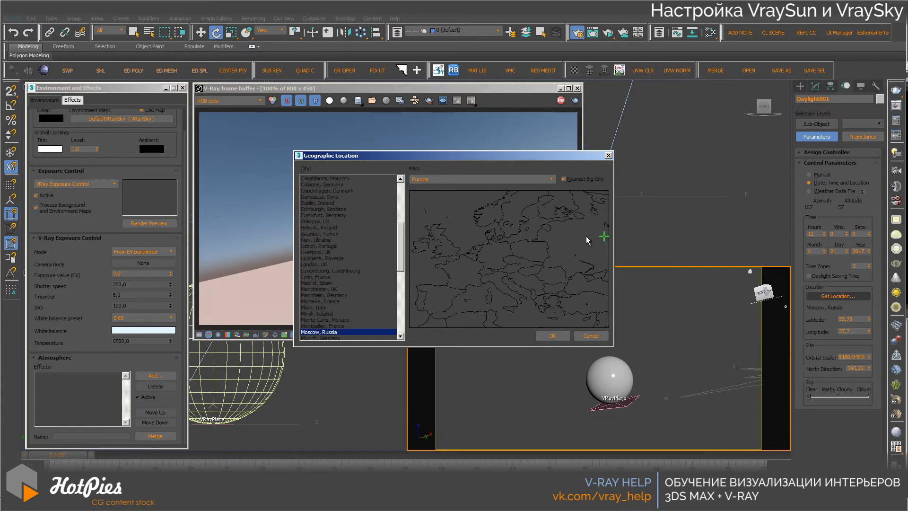
click(561, 234)
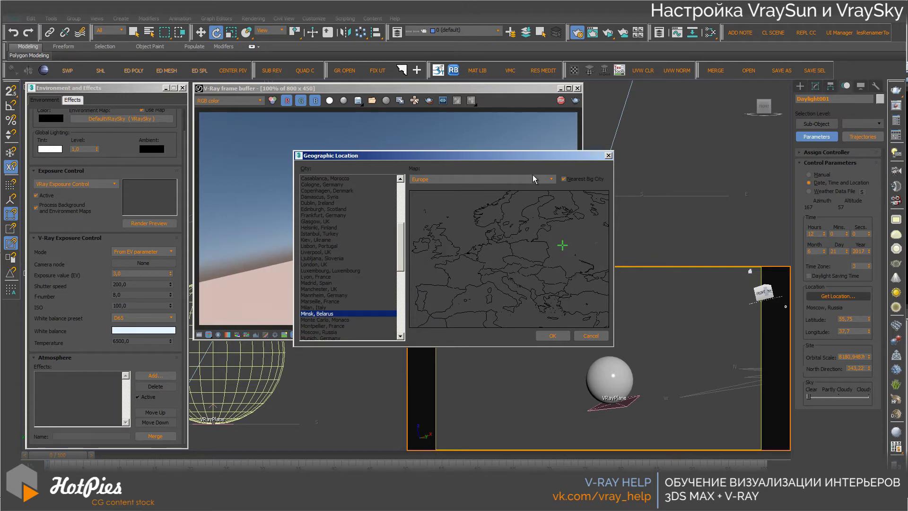
click(595, 233)
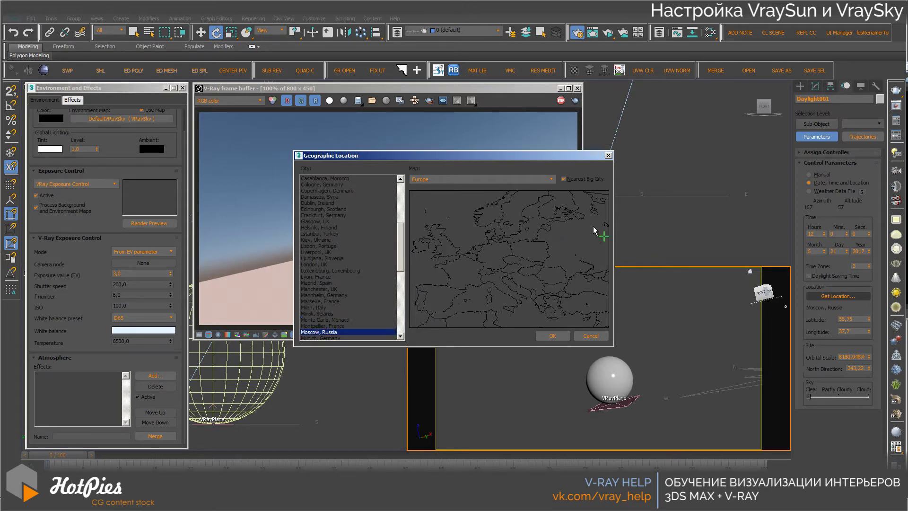
click(594, 216)
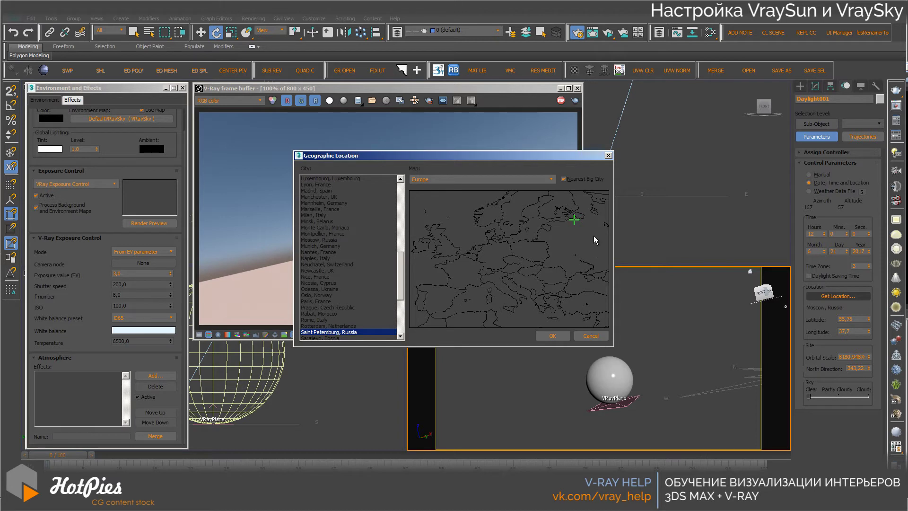
click(597, 336)
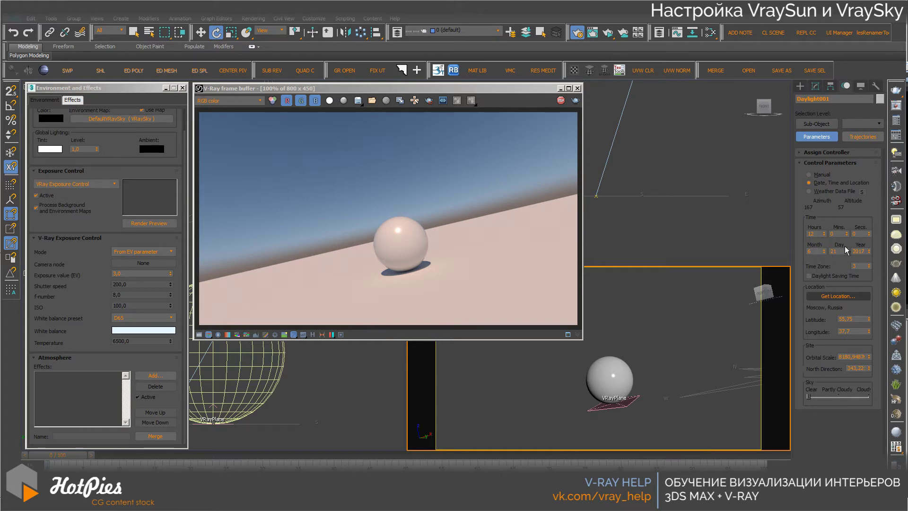
double_click(835, 251)
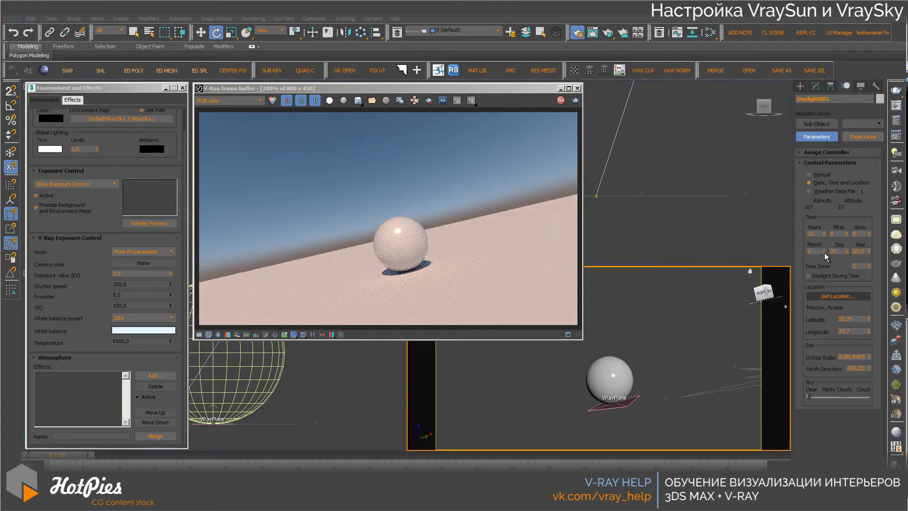
click(824, 253)
click(825, 253)
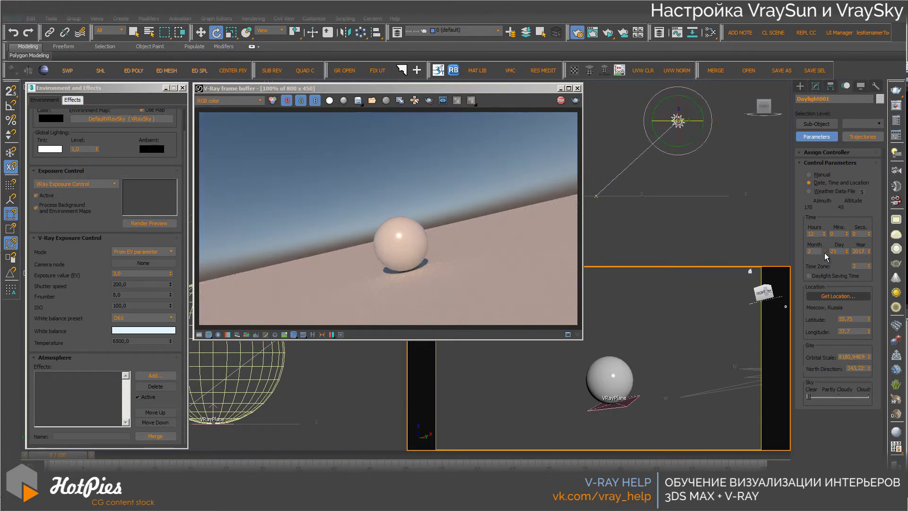
click(824, 253)
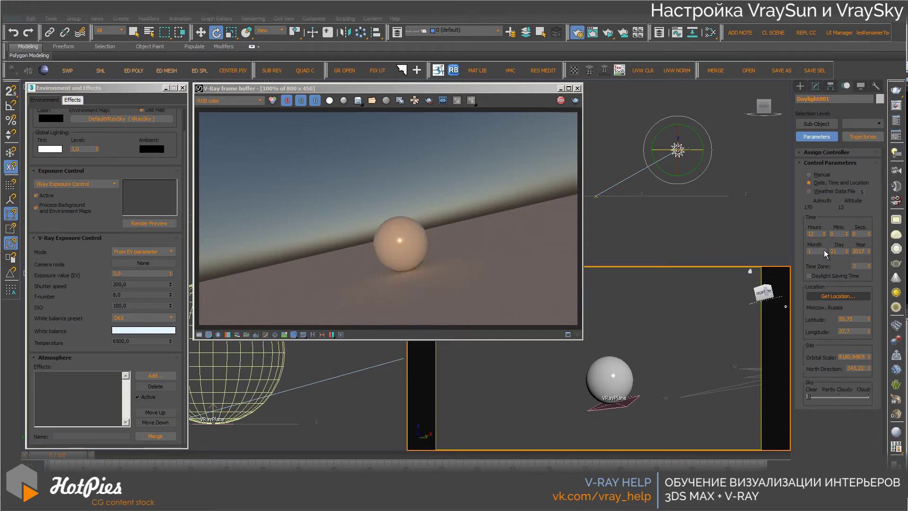
click(824, 250)
click(825, 250)
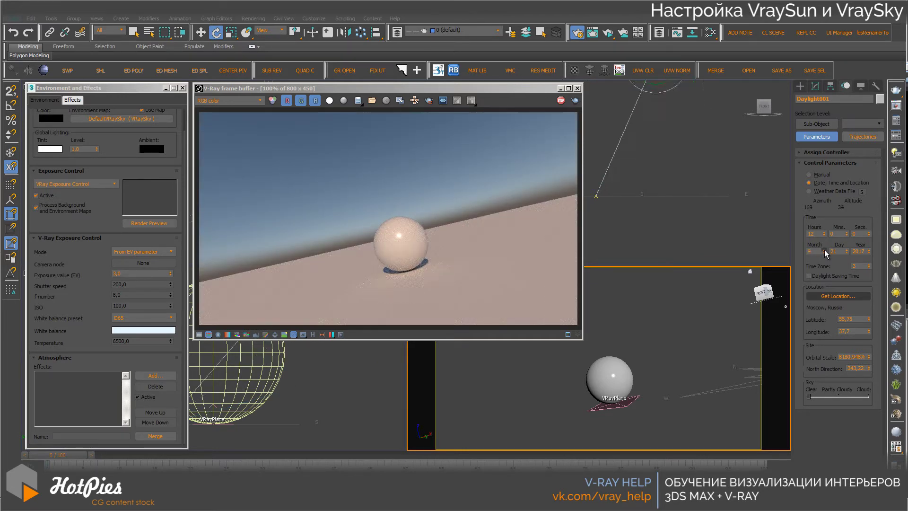
click(825, 251)
click(824, 250)
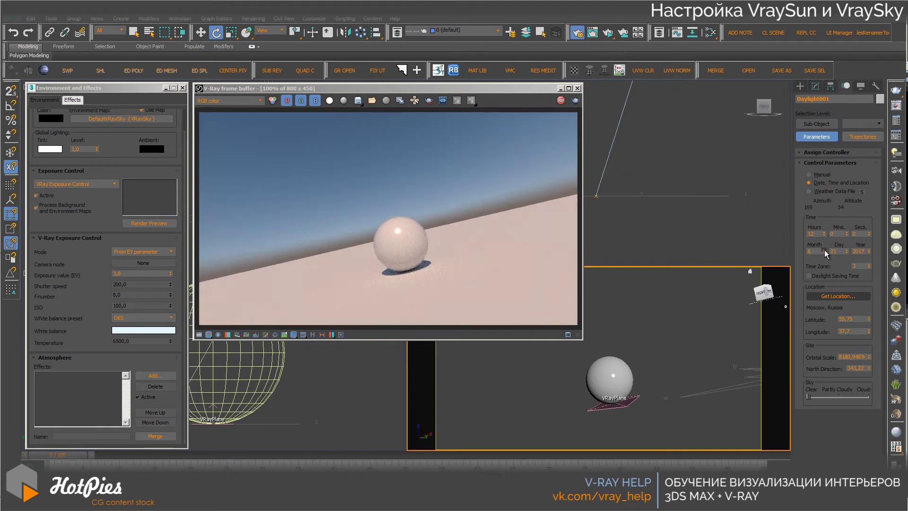
click(825, 249)
click(825, 249)
click(825, 250)
click(825, 249)
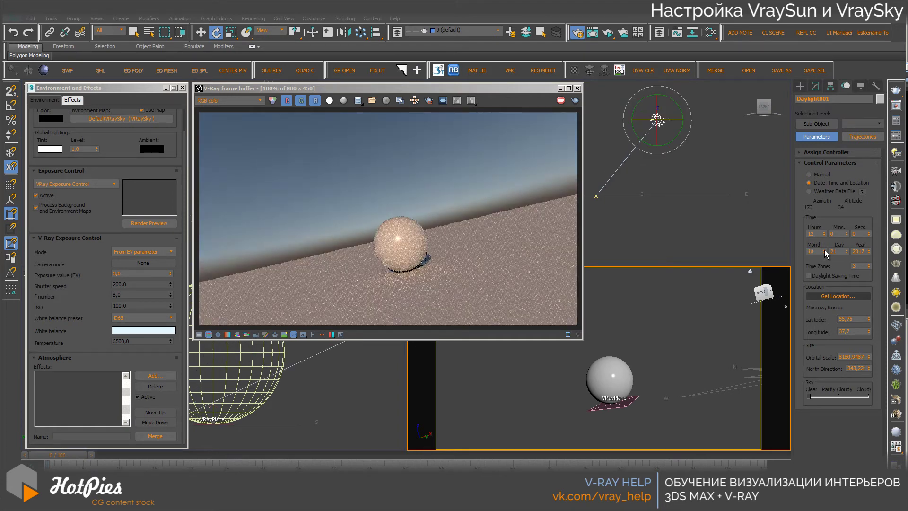
click(825, 249)
click(825, 250)
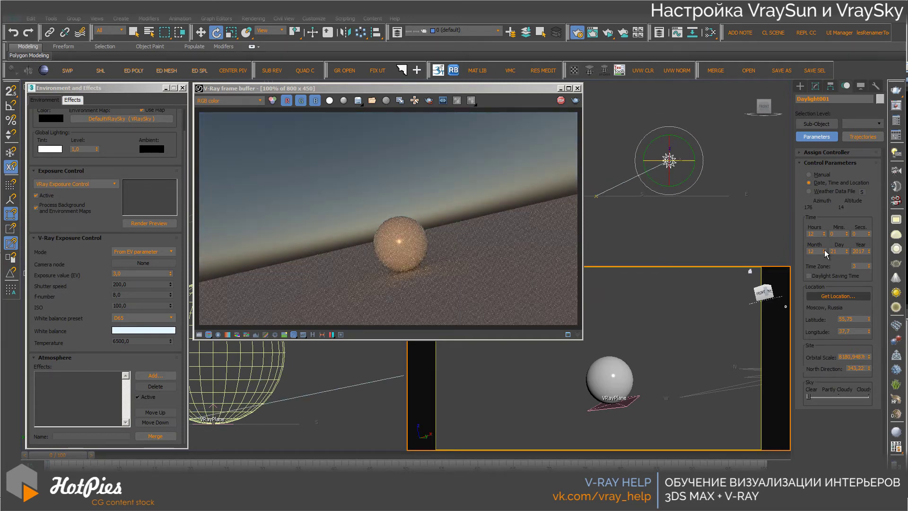
click(824, 254)
click(823, 254)
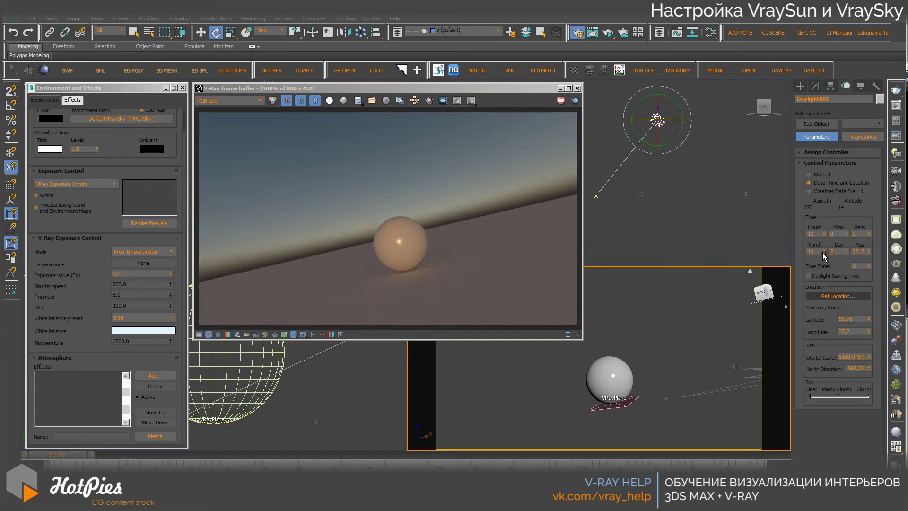
click(824, 254)
click(824, 254)
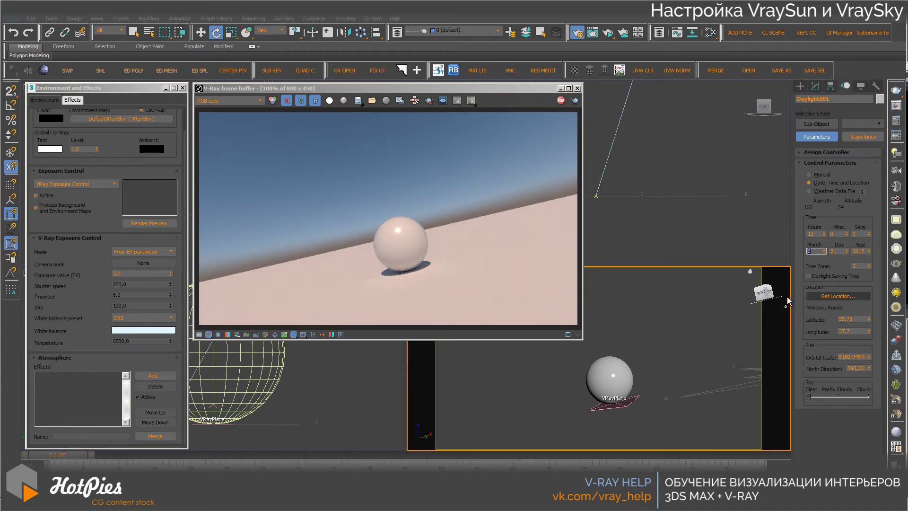
double_click(843, 249)
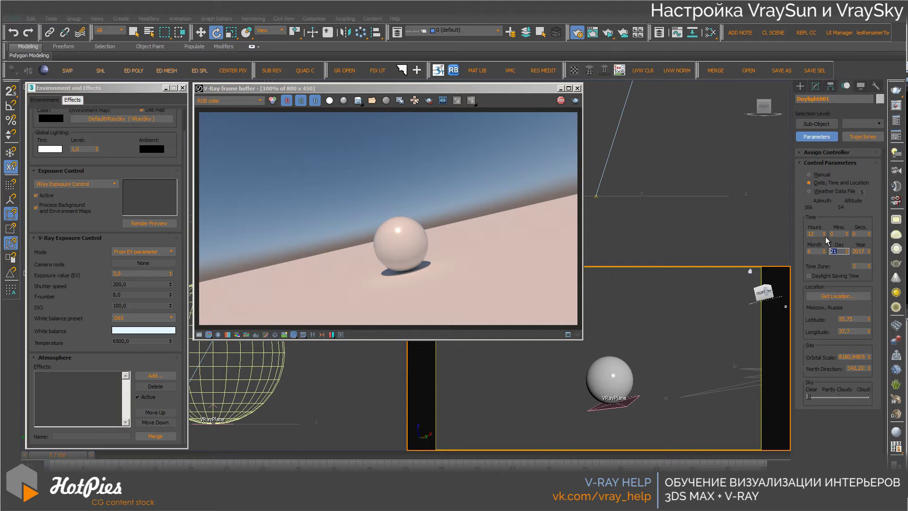
Step the sun's hour down to 6, then up through the day to 20:00
click(824, 236)
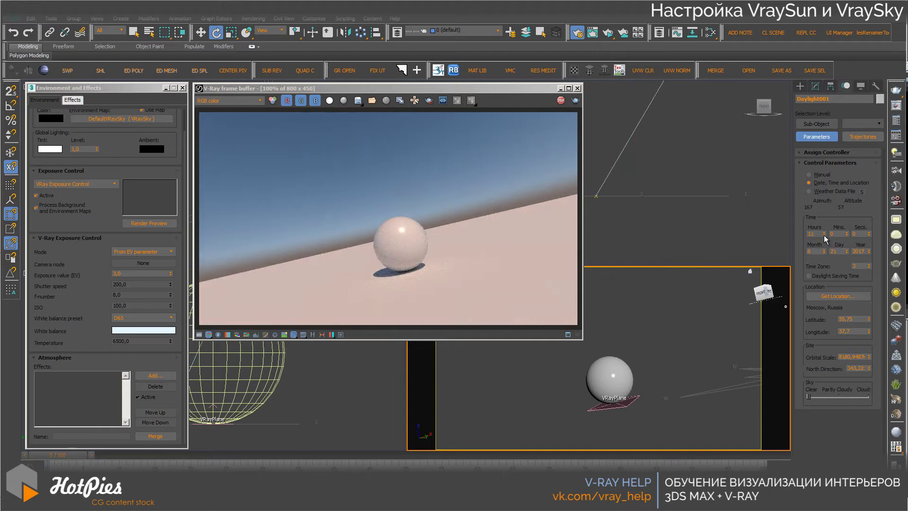
click(824, 236)
click(824, 235)
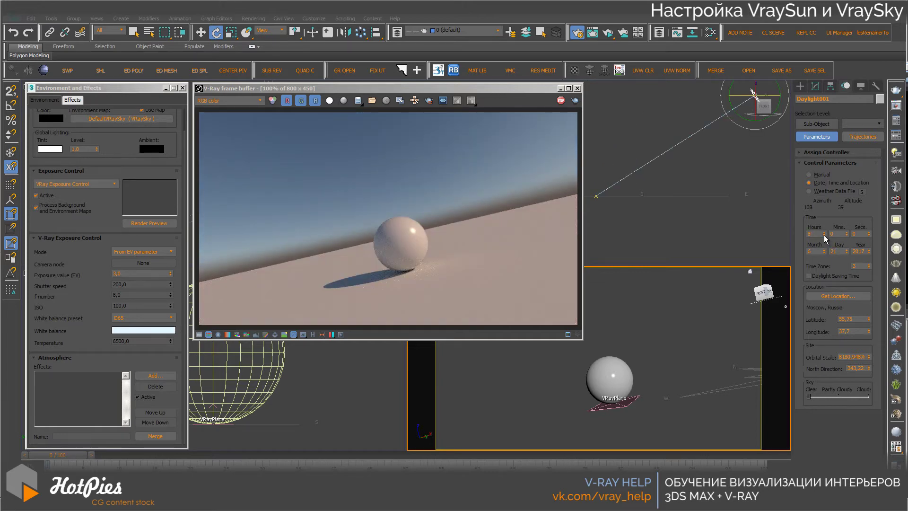
click(824, 236)
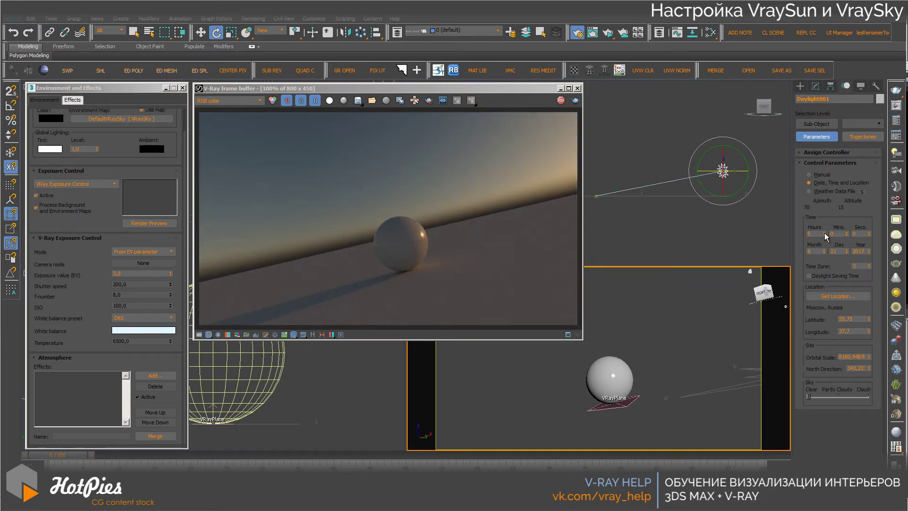
click(824, 233)
click(824, 233)
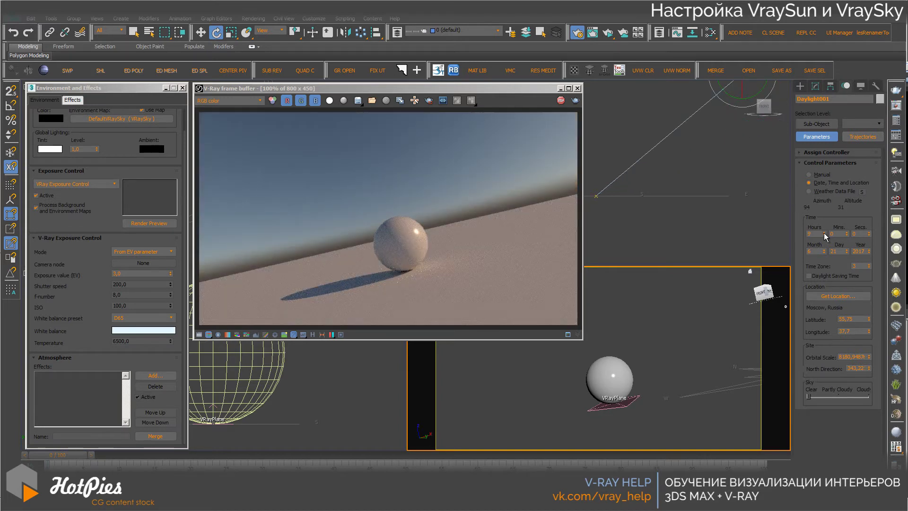
click(824, 232)
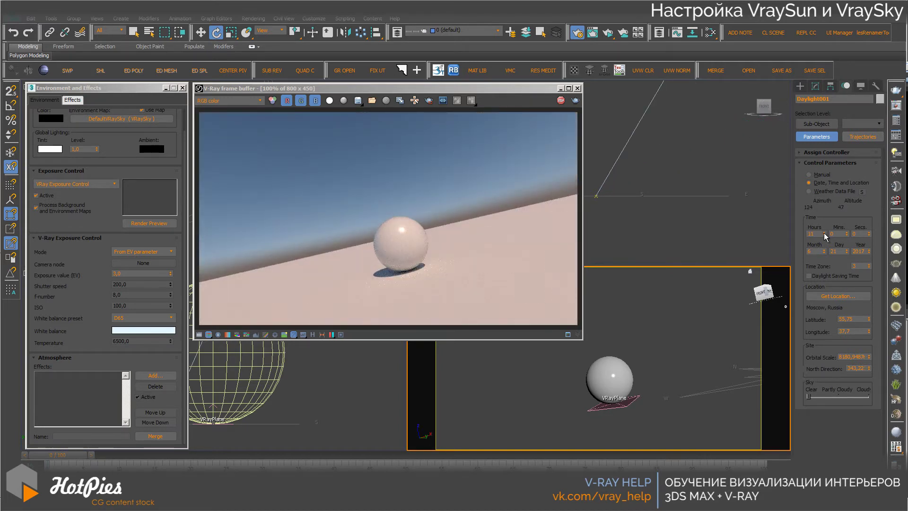
click(824, 233)
click(824, 232)
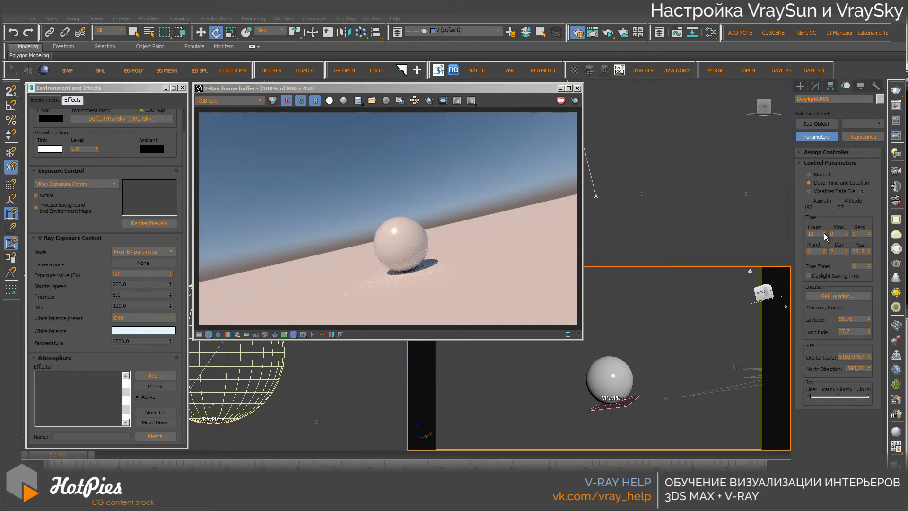
click(824, 232)
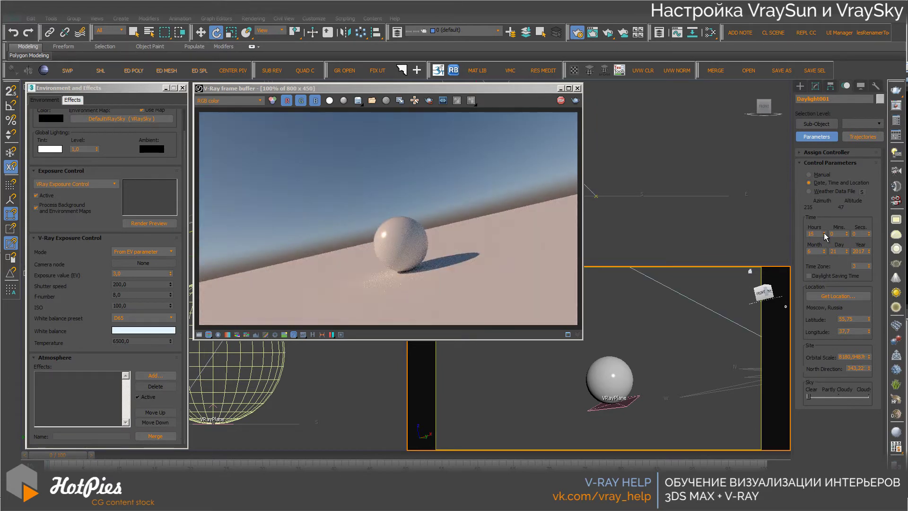
click(824, 233)
click(824, 233)
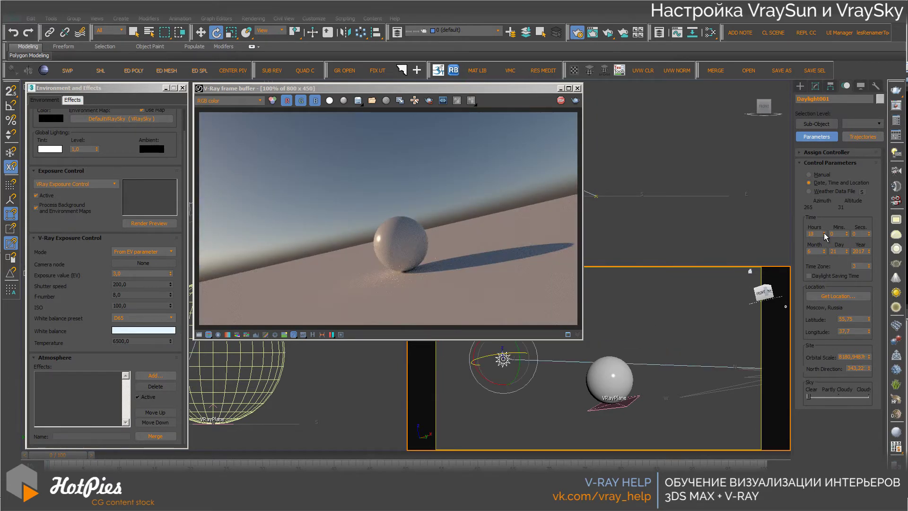
click(824, 233)
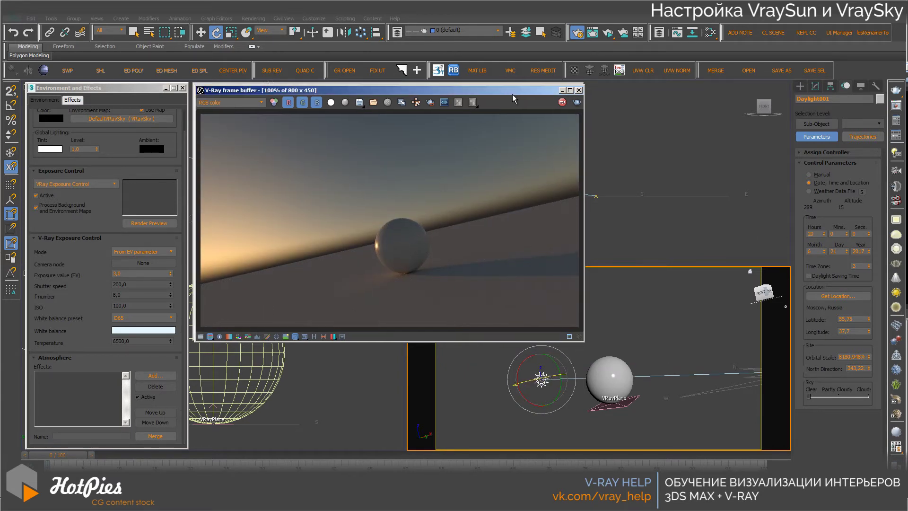
Select Compass001 and rotate it about 16° clockwise in the Top view
drag(504, 88, 709, 71)
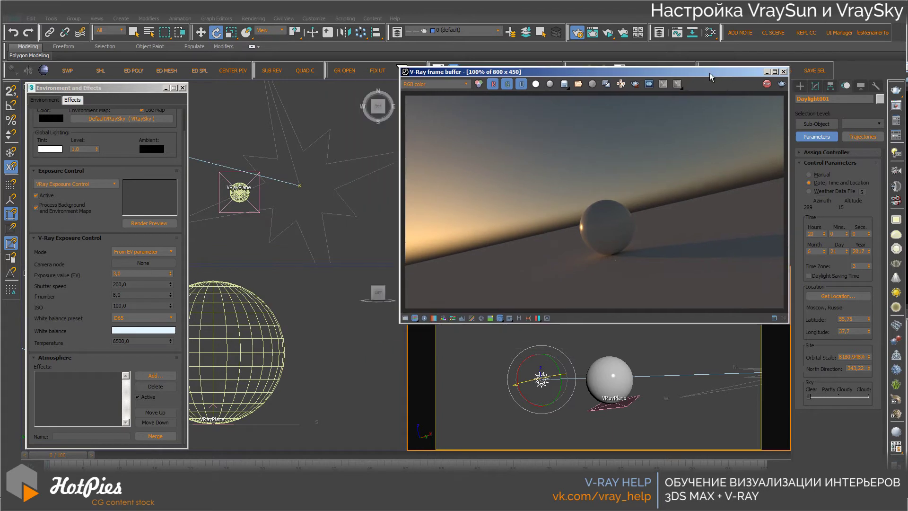
click(330, 147)
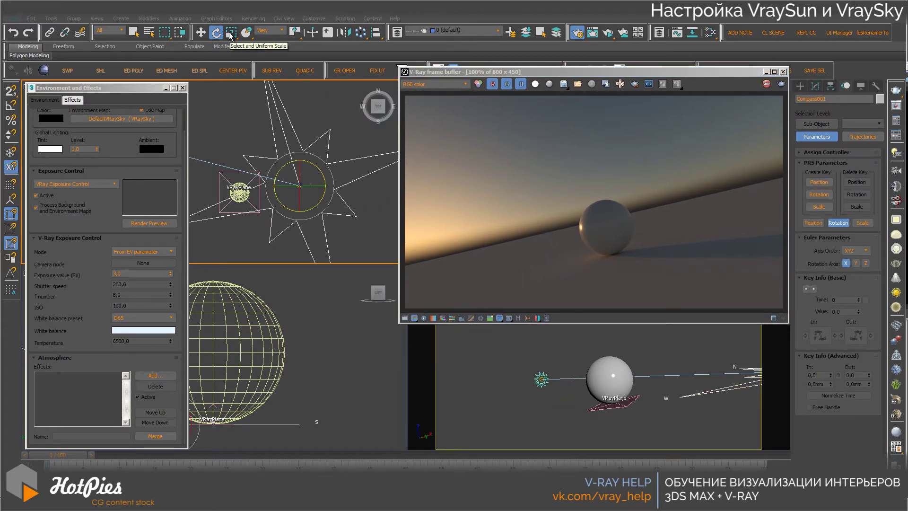
drag(325, 190, 323, 208)
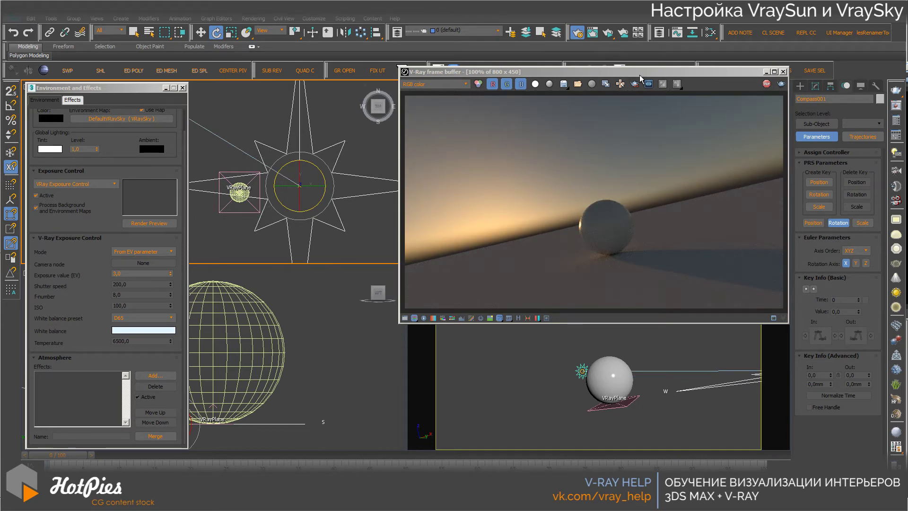
mouse_move(640, 74)
mouse_down()
mouse_move(457, 110)
mouse_move(566, 91)
mouse_move(549, 98)
mouse_up()
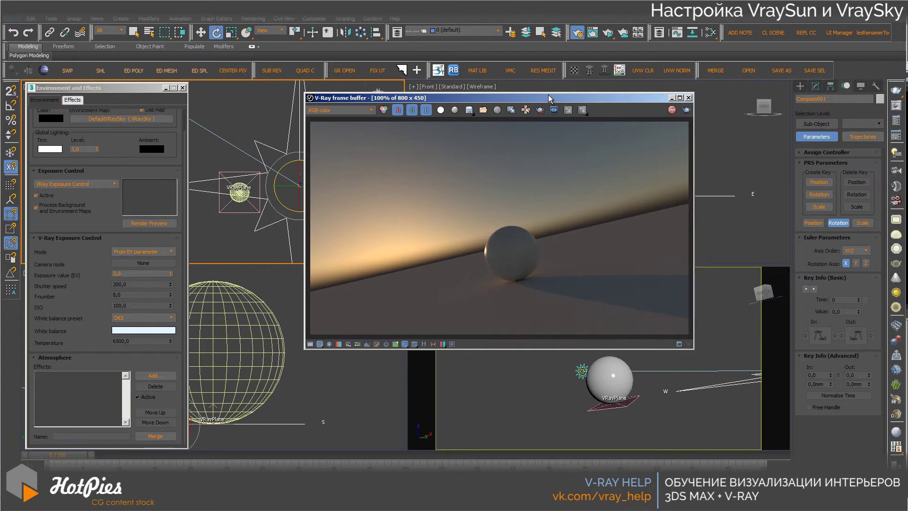
click(817, 88)
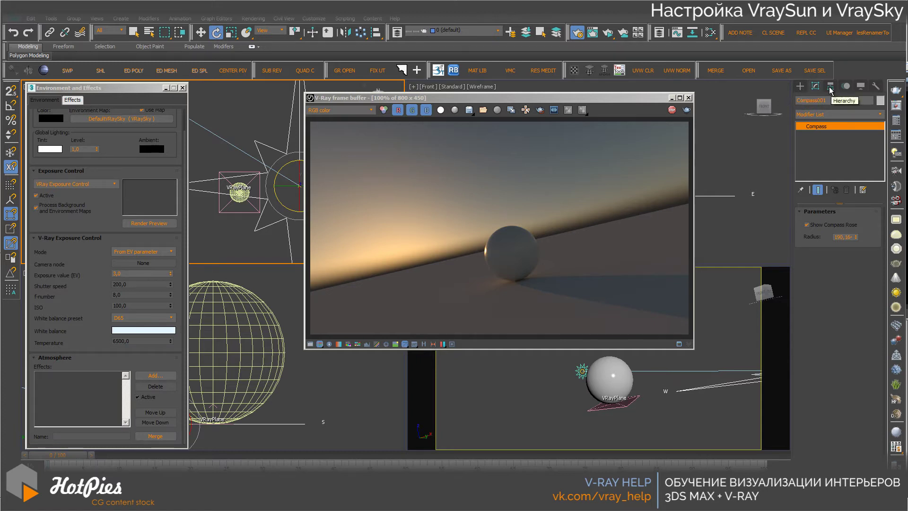
drag(132, 89, 133, 197)
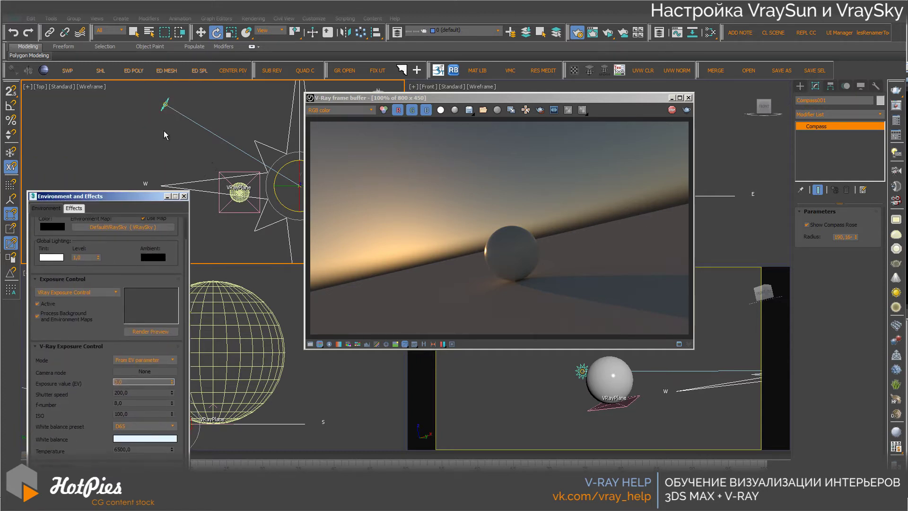
click(163, 105)
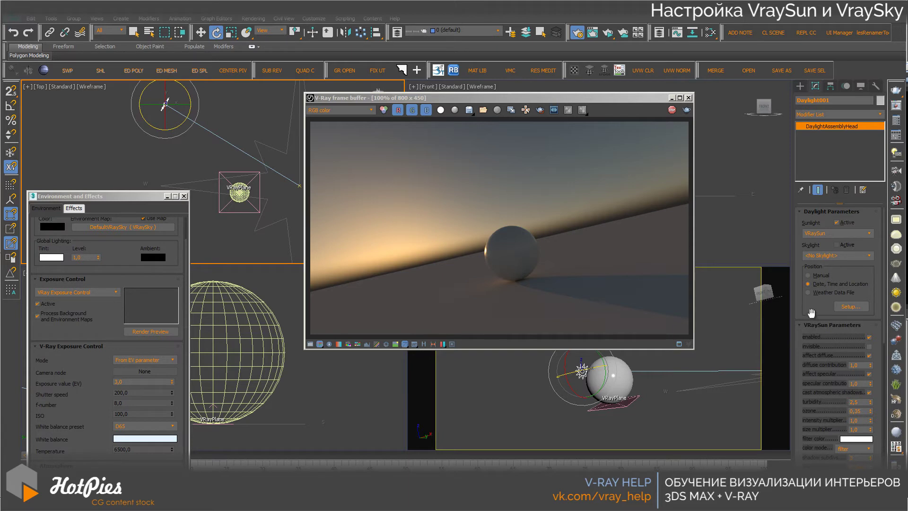
drag(810, 303, 808, 202)
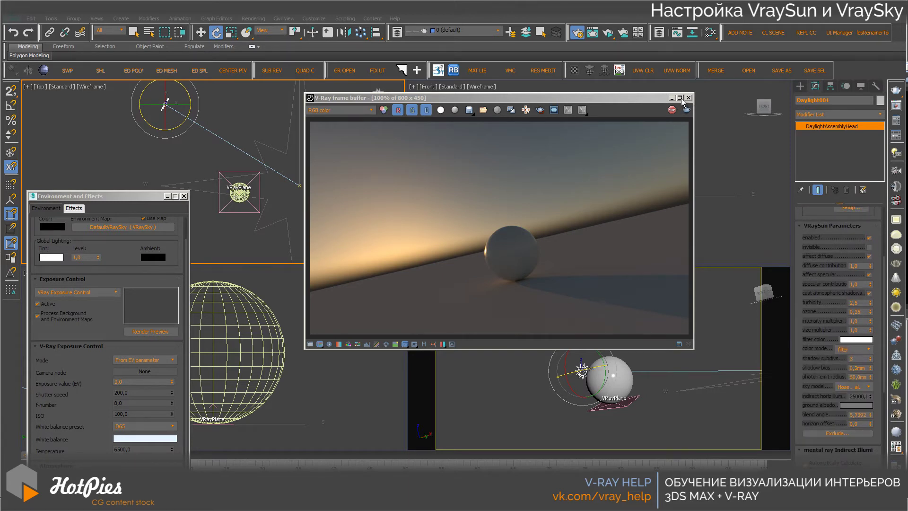
drag(640, 99, 668, 91)
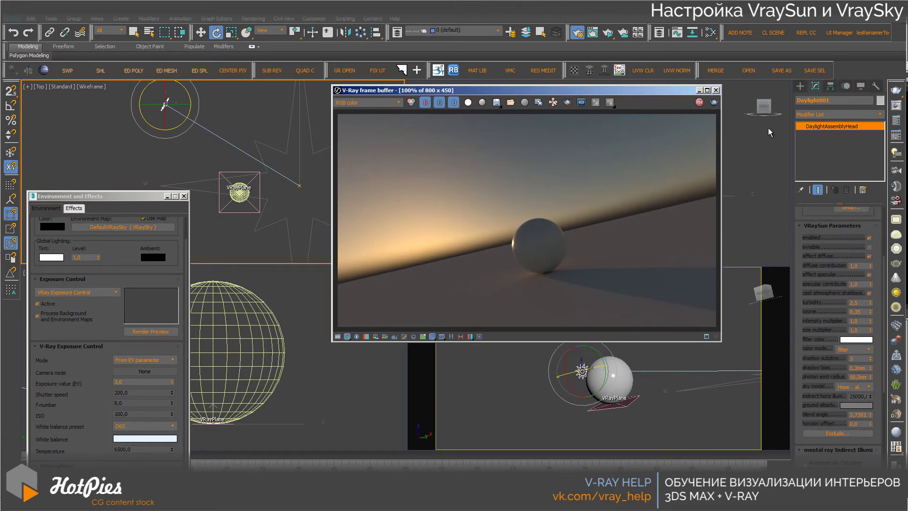
click(870, 238)
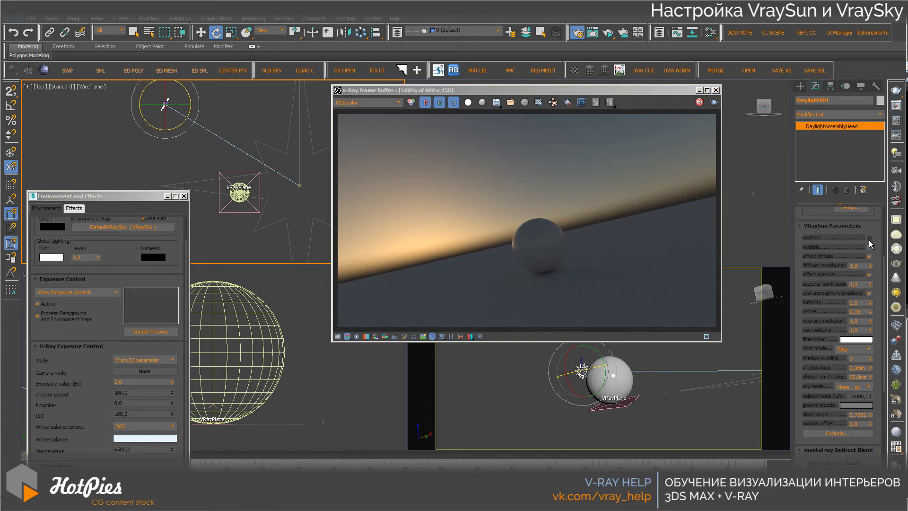
click(870, 238)
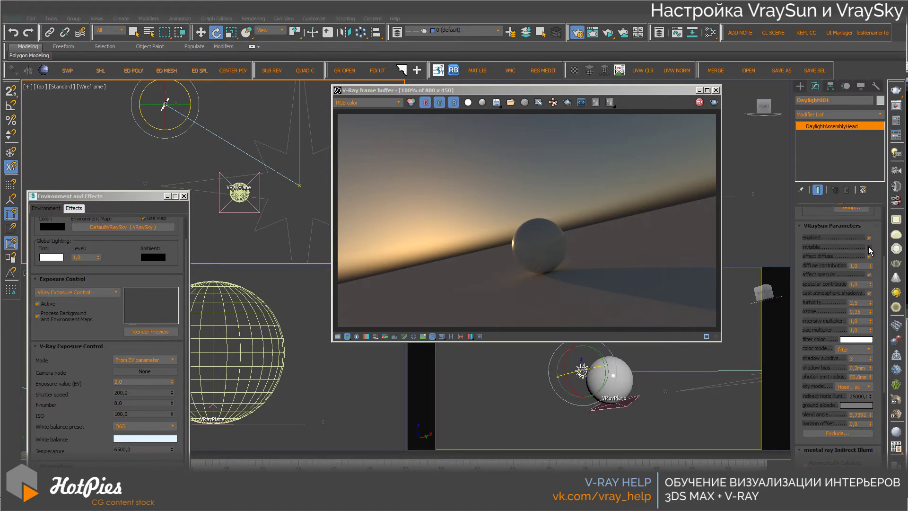
click(869, 247)
drag(113, 196, 108, 85)
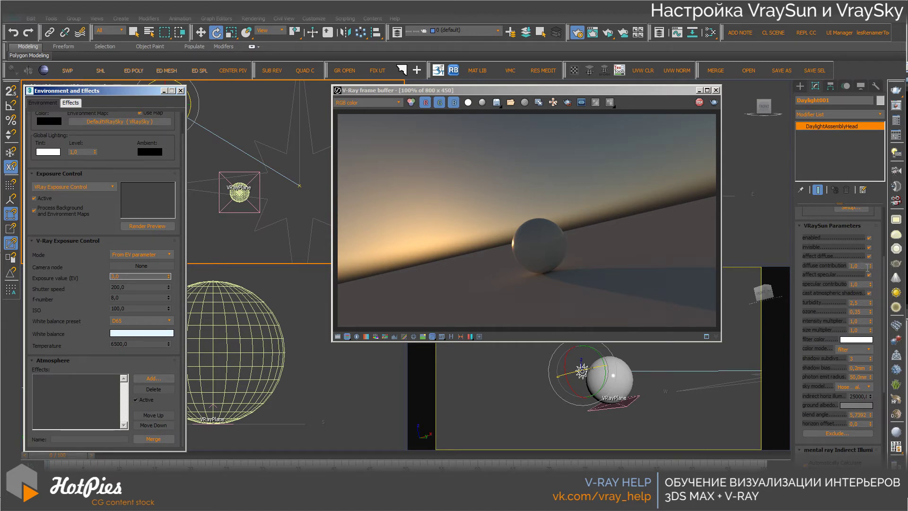
drag(870, 266, 867, 312)
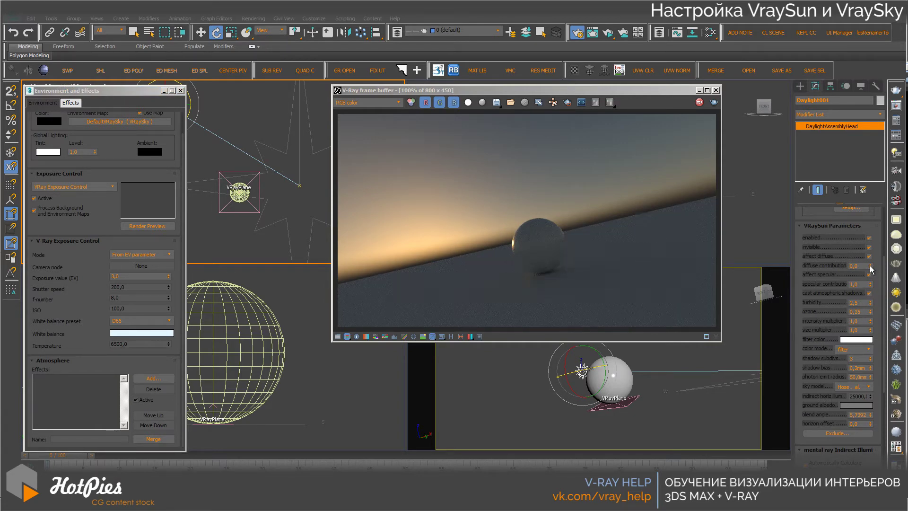
double_click(856, 266)
text(1)
key(Return)
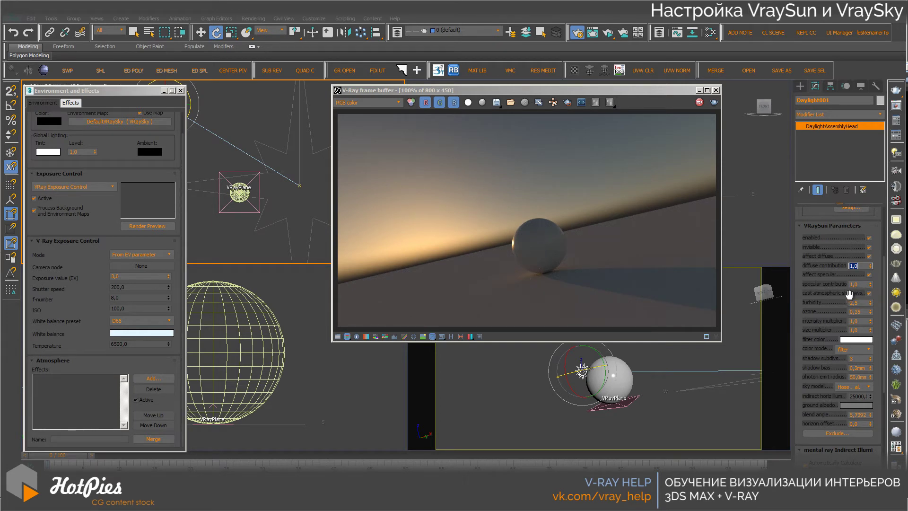
scroll(823, 228, up, 2)
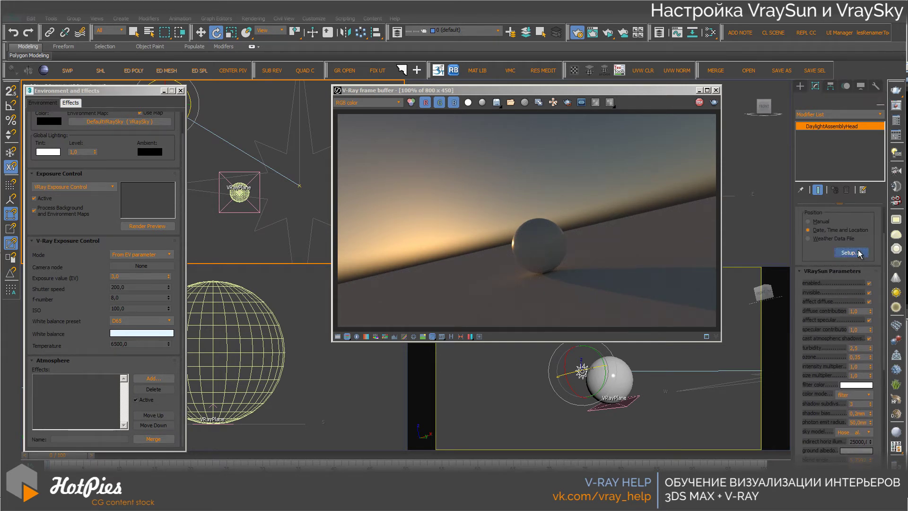
Lower Daylight001's hour from 20 to 16, then return to the sun's parameters
click(849, 250)
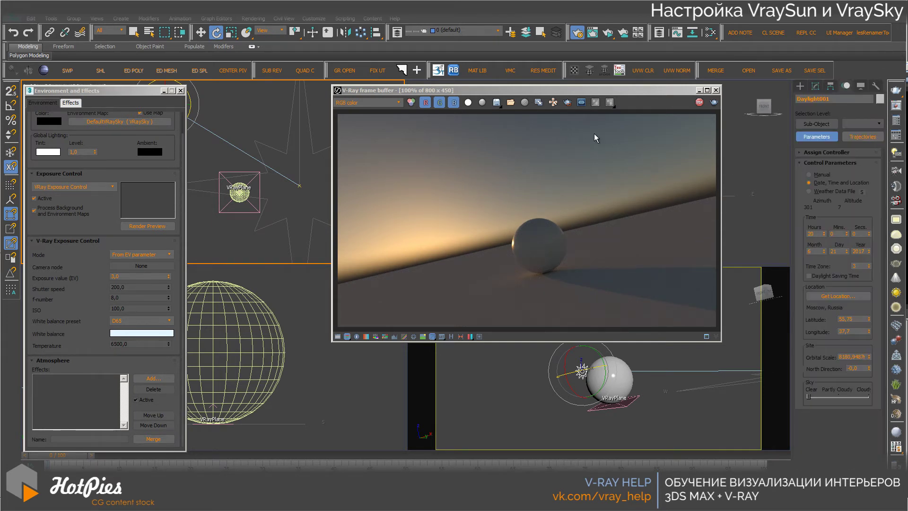
click(824, 235)
click(824, 235)
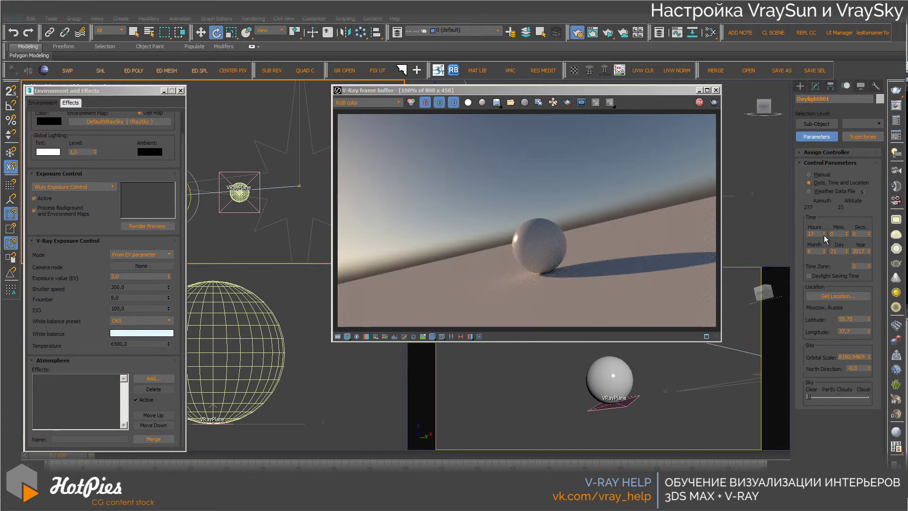
click(824, 236)
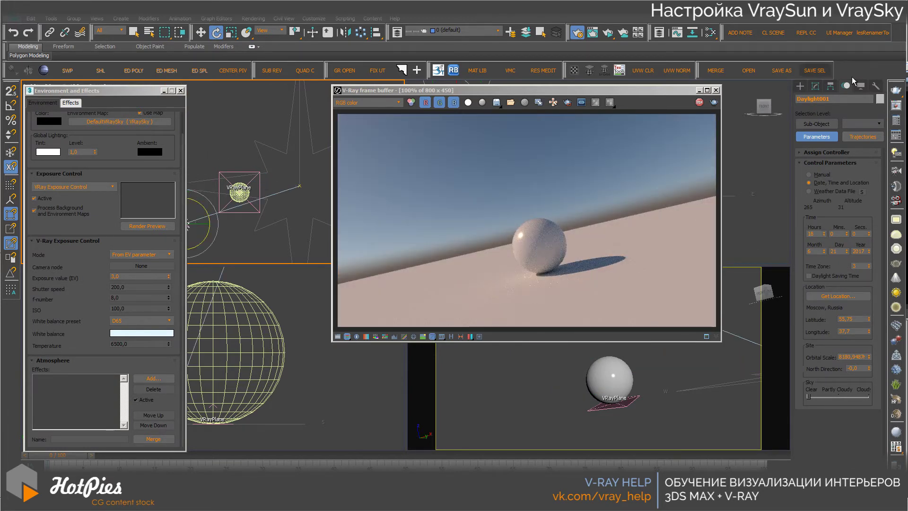
click(816, 86)
scroll(835, 326, down, 3)
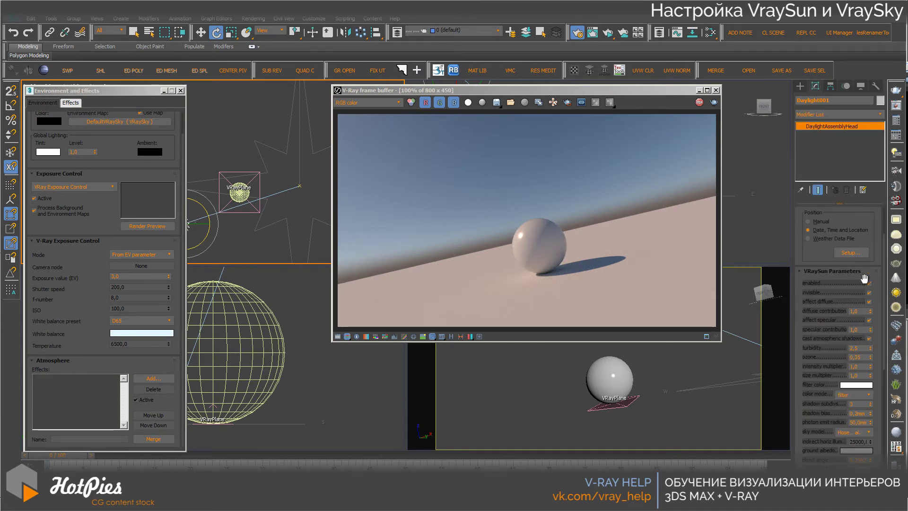
scroll(817, 322, down, 2)
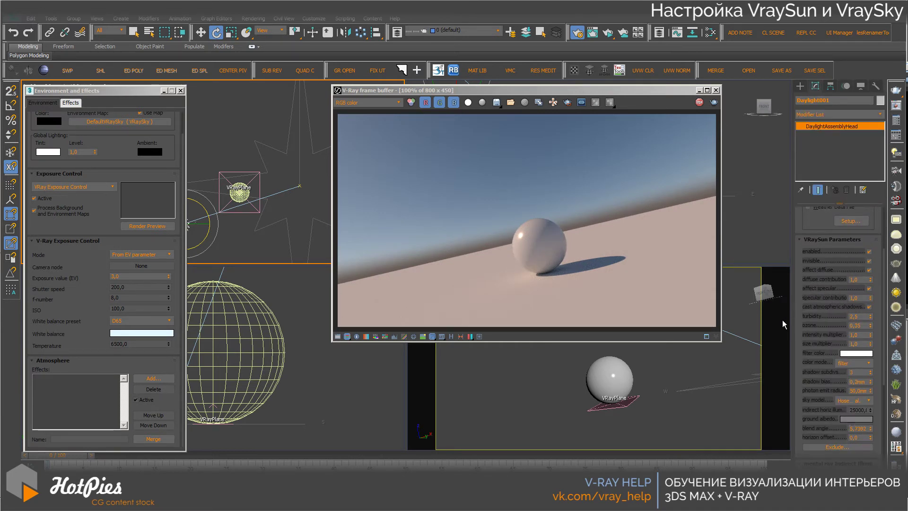
click(861, 298)
double_click(861, 298)
text(5)
key(Return)
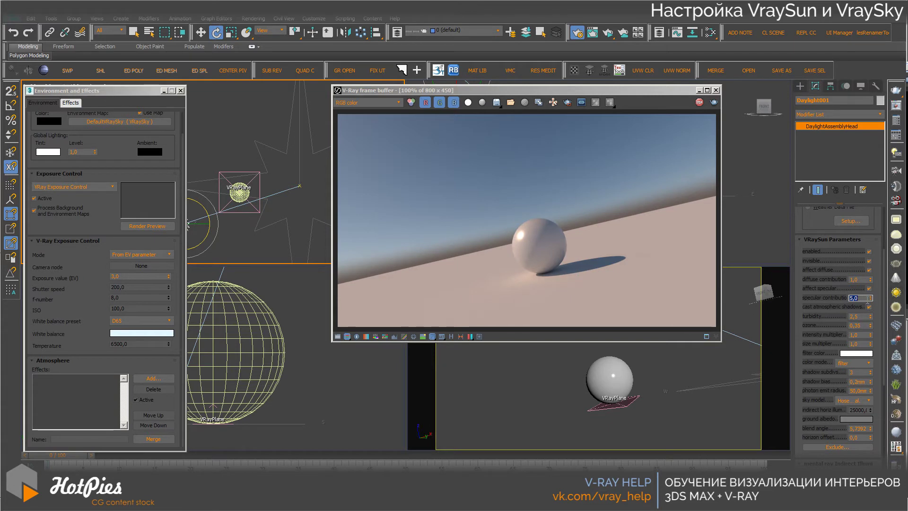
text(1)
key(Return)
scroll(813, 315, down, 2)
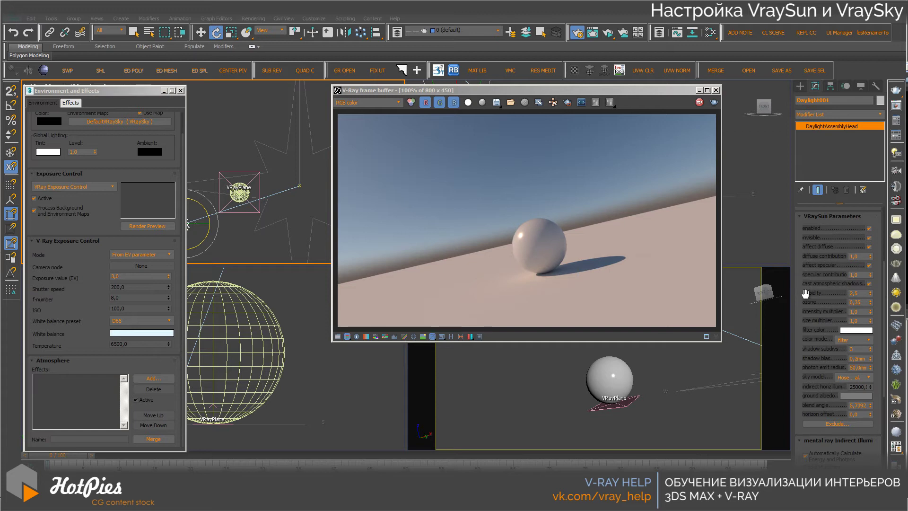
scroll(857, 289, down, 2)
scroll(827, 281, down, 2)
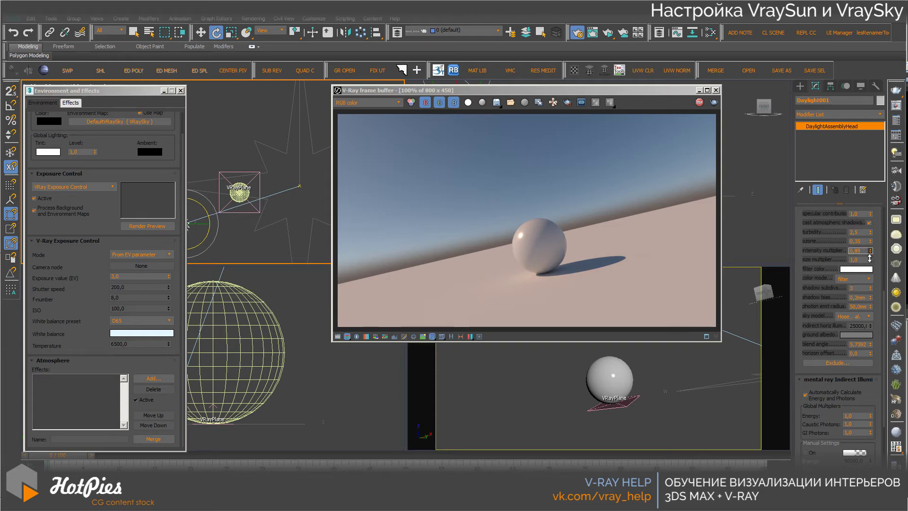
drag(871, 252, 869, 282)
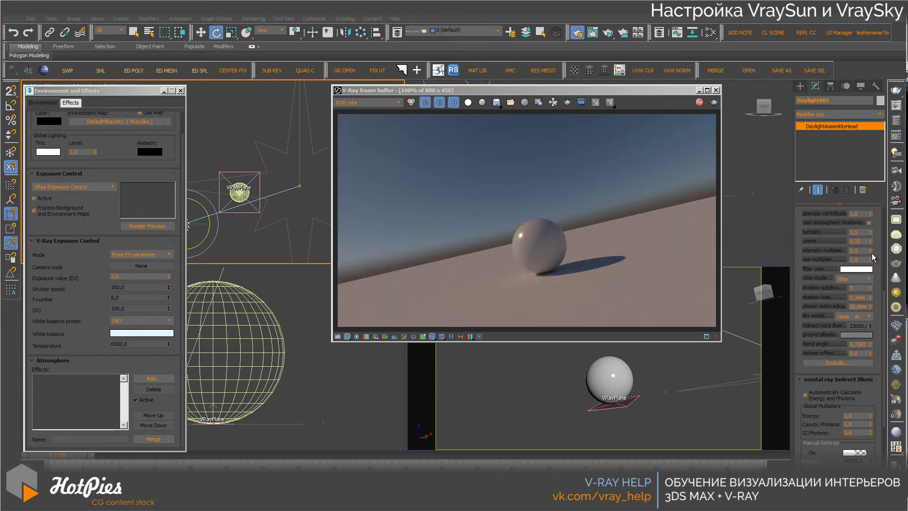
drag(870, 251, 871, 267)
double_click(863, 249)
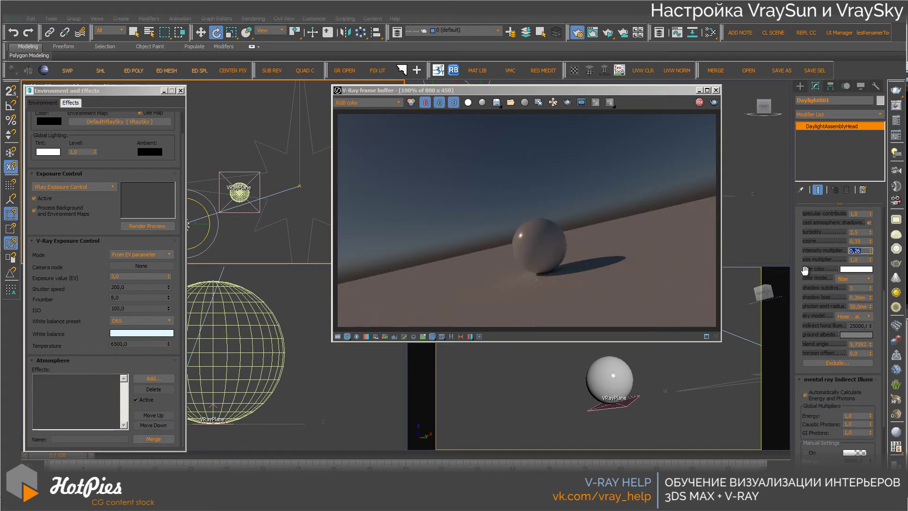
text(1)
key(Return)
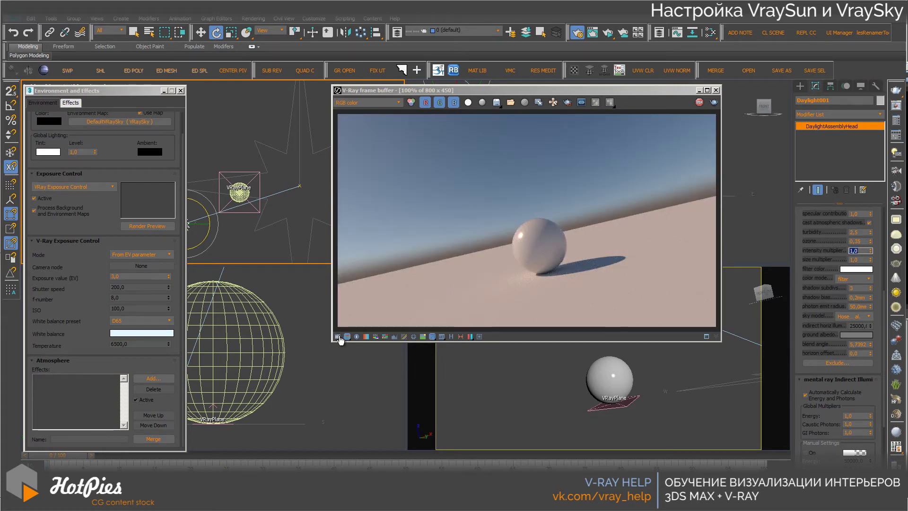
drag(538, 91, 462, 88)
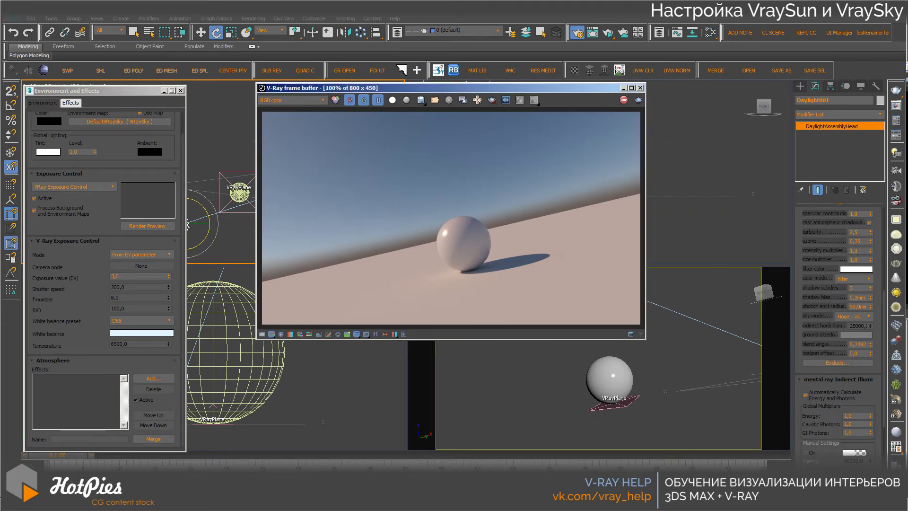
click(168, 278)
click(169, 280)
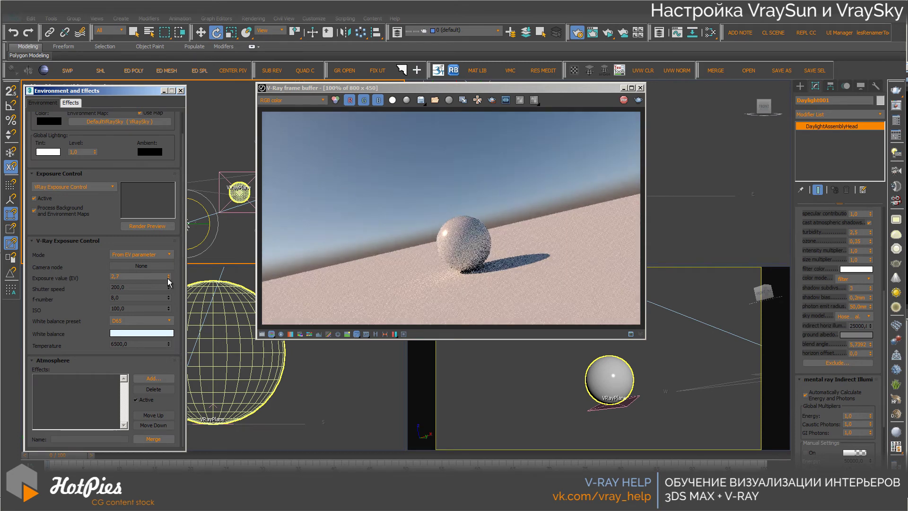
click(169, 279)
click(168, 278)
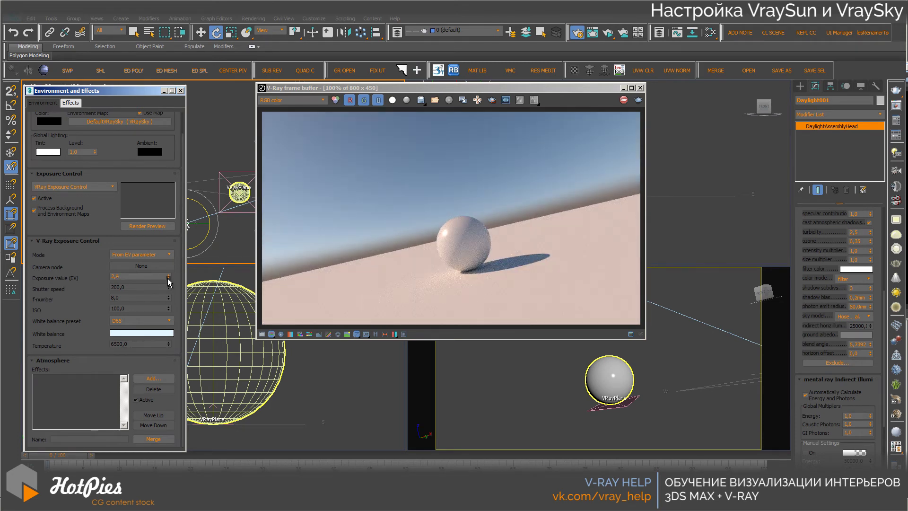
double_click(126, 276)
text(2)
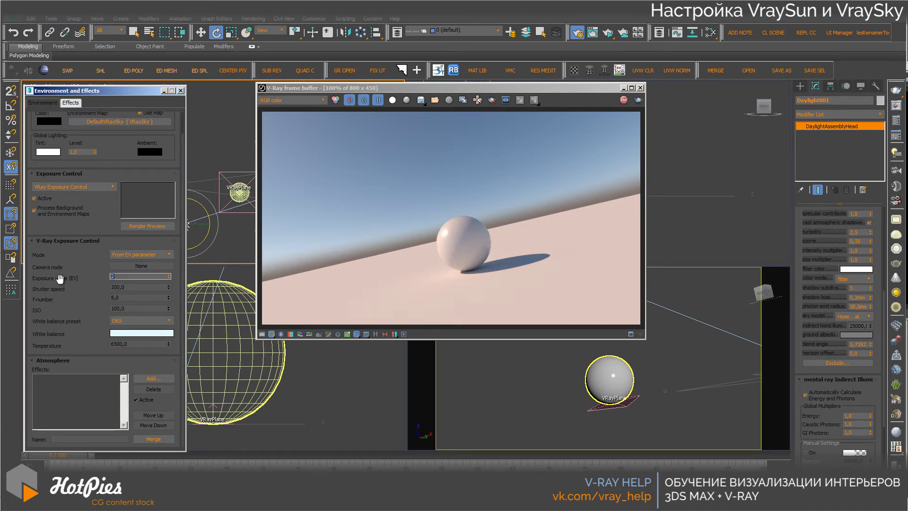
key(Return)
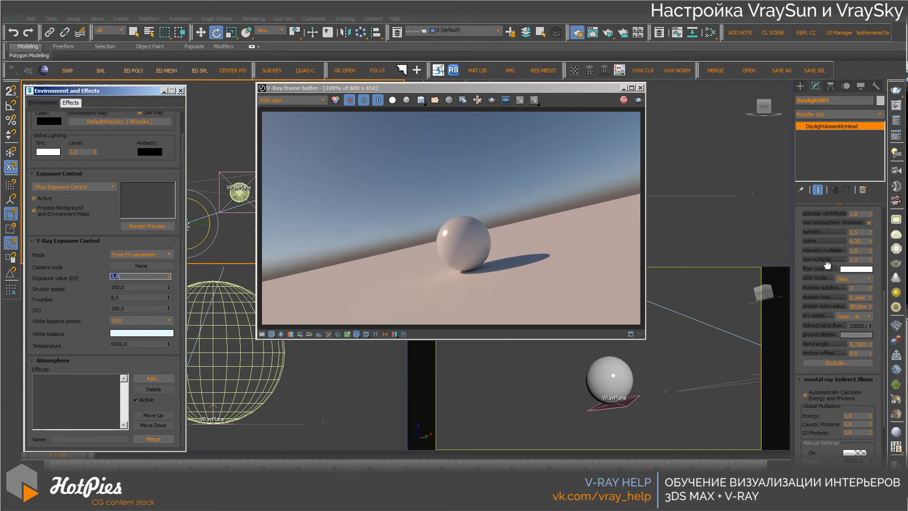
mouse_move(836, 272)
mouse_down()
mouse_move(836, 294)
mouse_move(833, 253)
mouse_up()
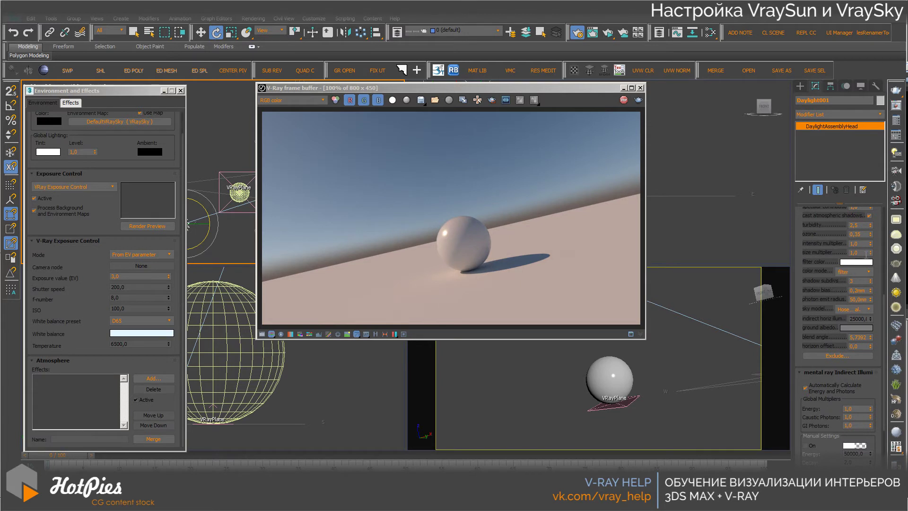
double_click(865, 254)
text(10)
key(Return)
text(1)
key(Return)
click(422, 233)
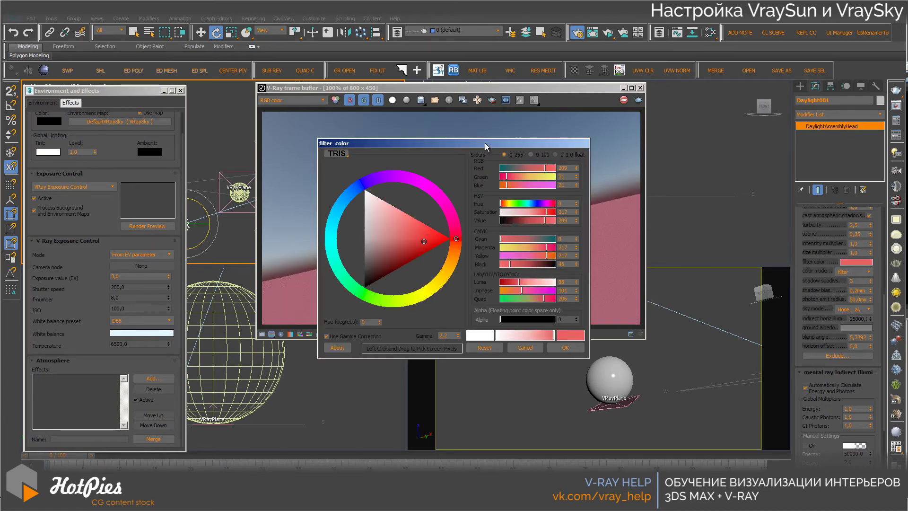
mouse_move(484, 143)
mouse_down()
mouse_move(673, 384)
mouse_move(681, 224)
mouse_up()
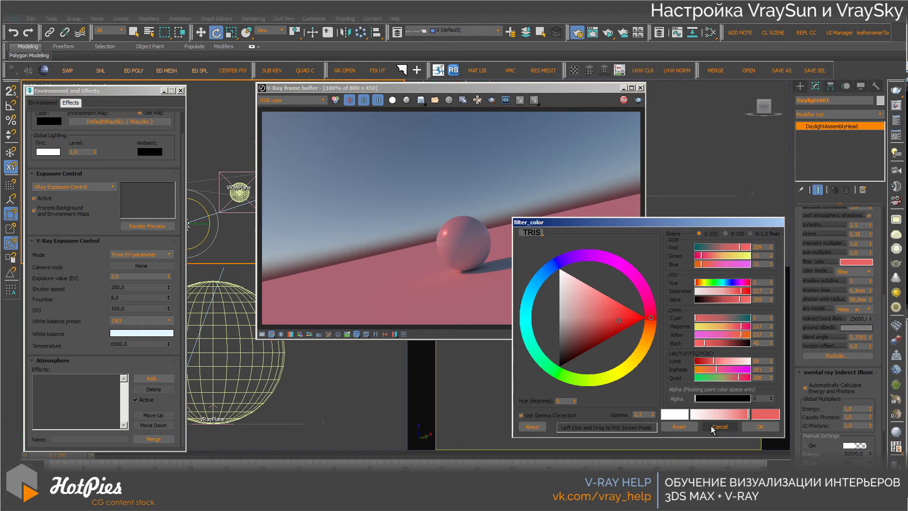
click(712, 427)
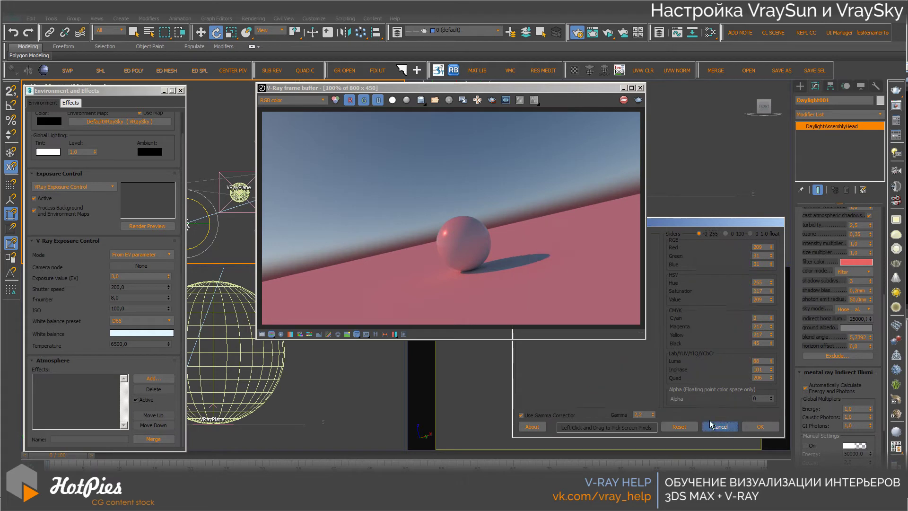
click(866, 273)
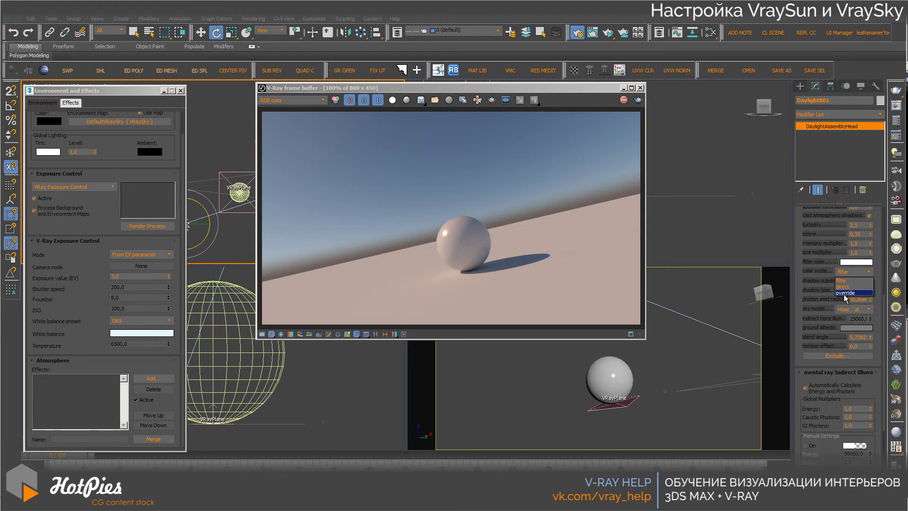
click(841, 299)
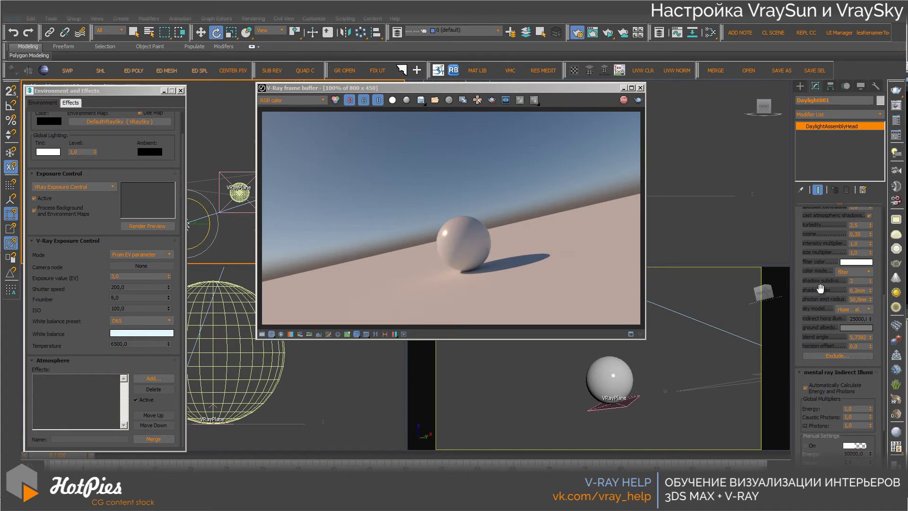
scroll(821, 289, down, 2)
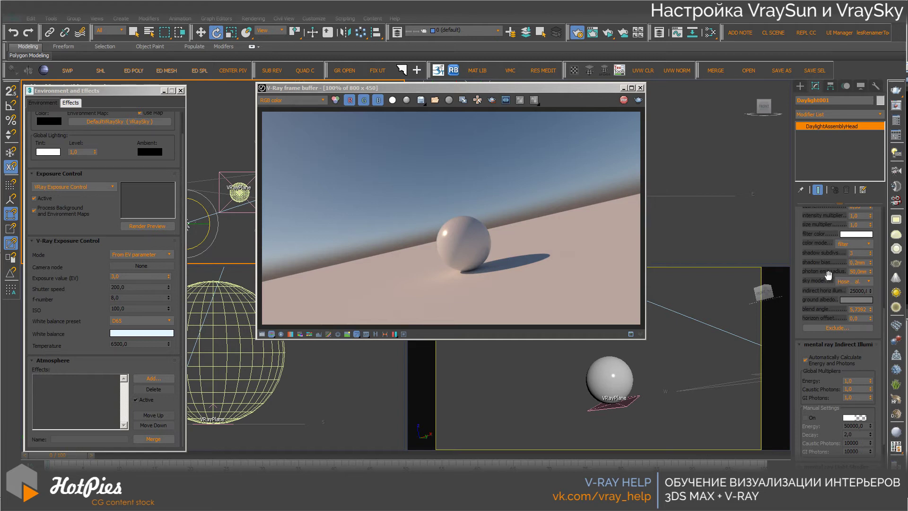
scroll(825, 274, down, 3)
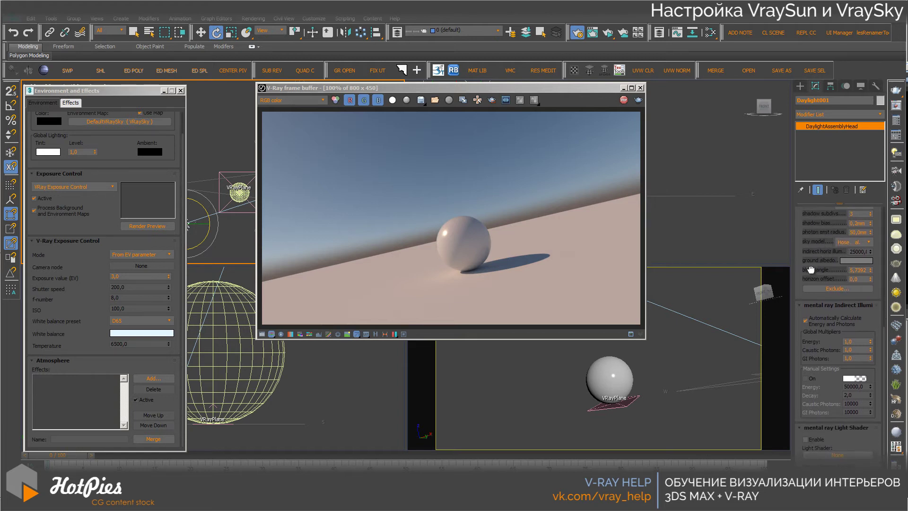
scroll(811, 270, up, 1)
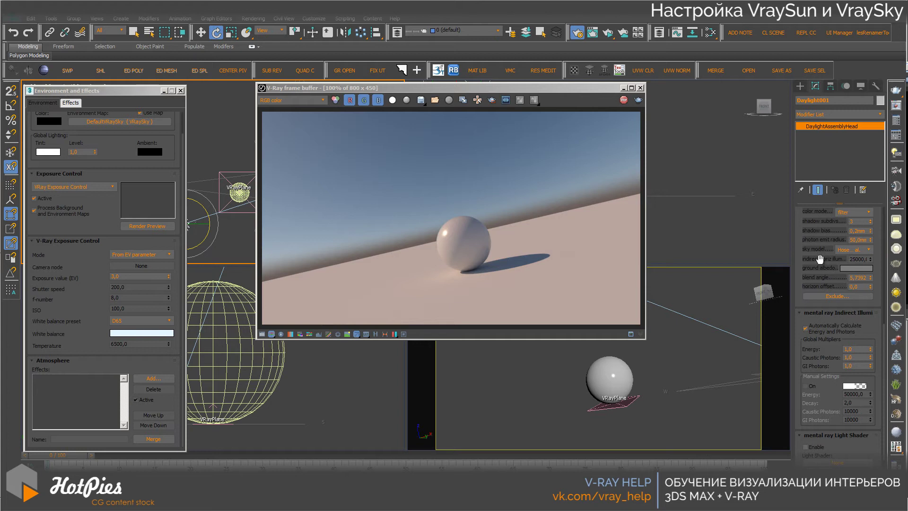
Set the VRaySun sky model to Preetham et al
scroll(844, 249, down, 1)
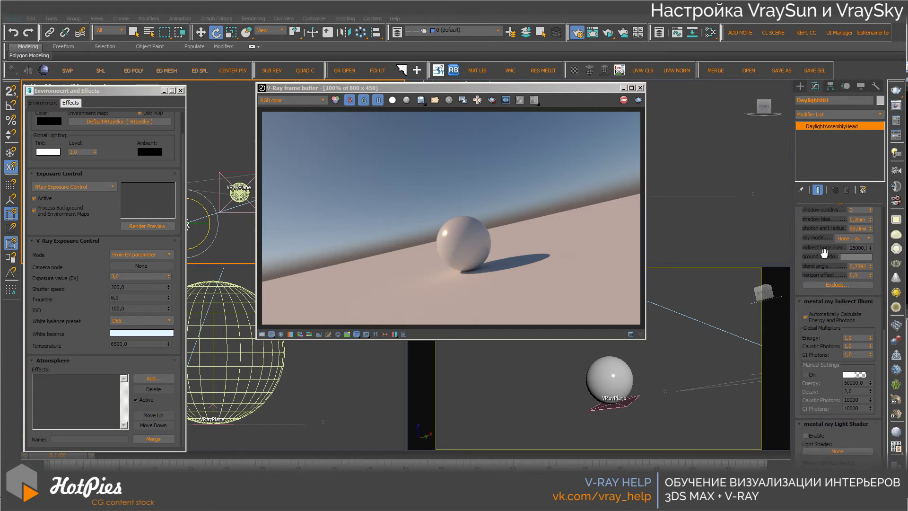
click(872, 237)
click(855, 248)
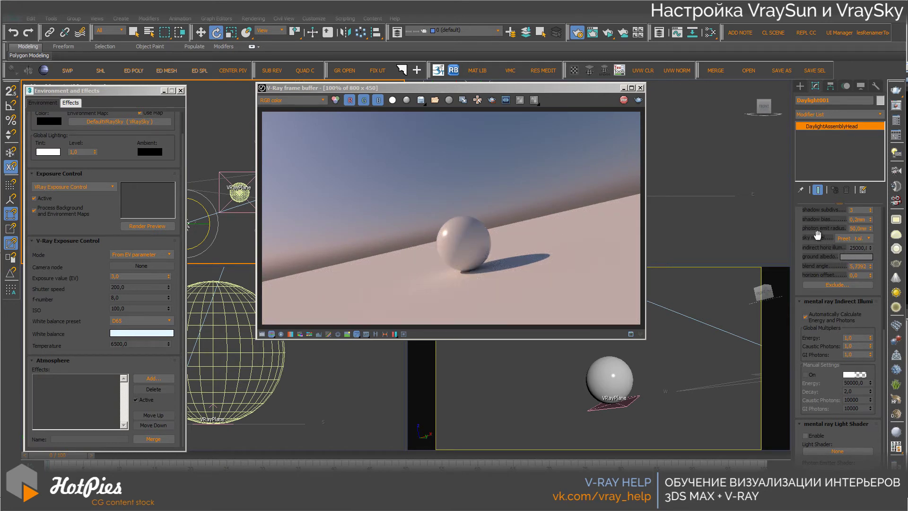
scroll(816, 236, up, 2)
scroll(823, 256, up, 6)
scroll(823, 255, up, 4)
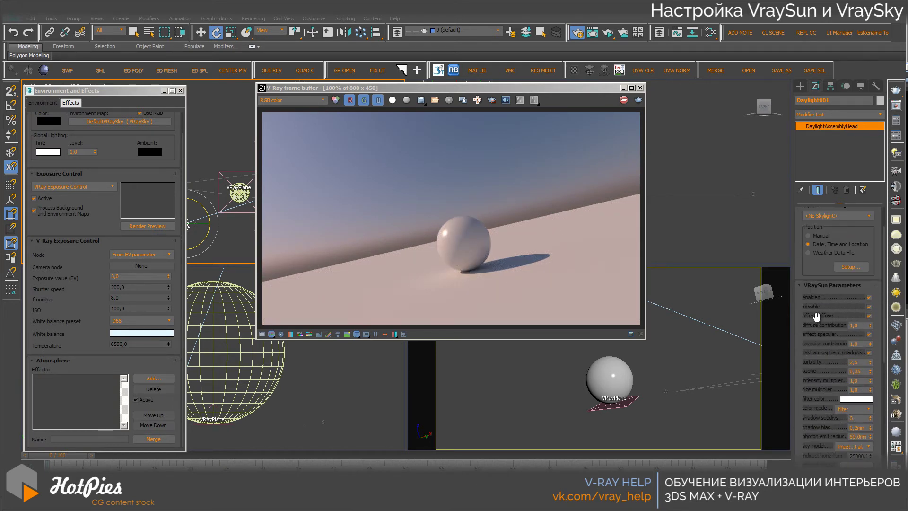
Raise Daylight001's hour to 18:00 for warm evening light
click(846, 86)
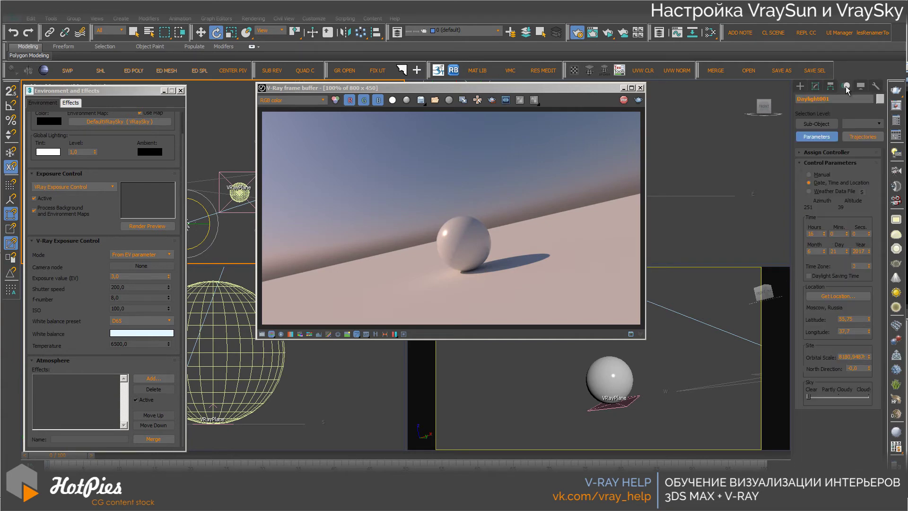
click(825, 231)
click(825, 232)
click(825, 232)
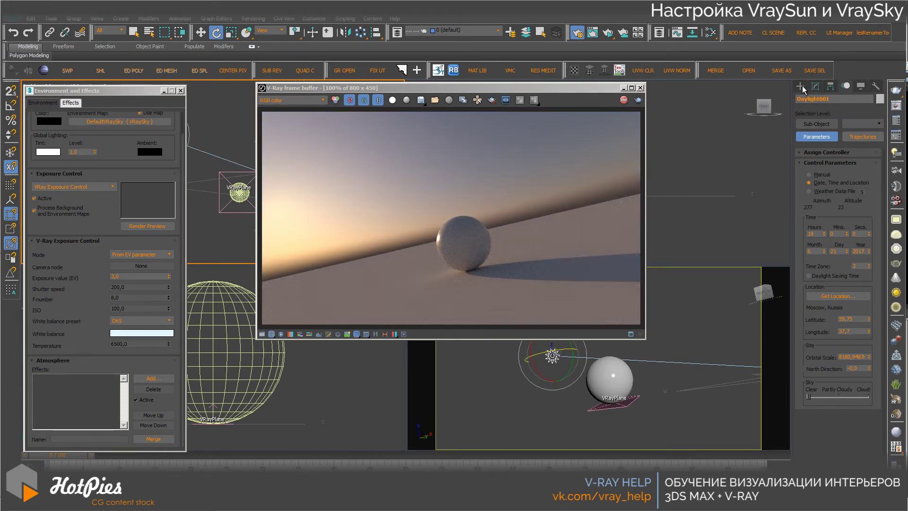
click(815, 86)
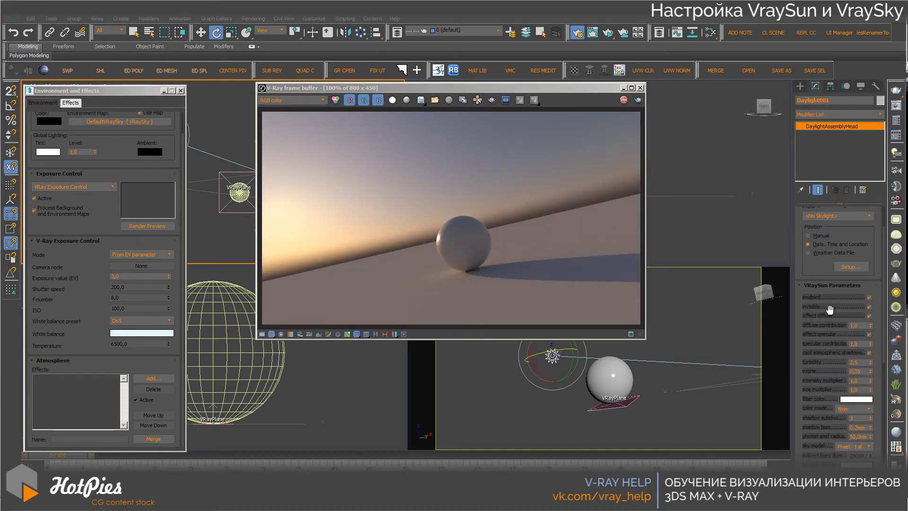
Try the Hosek et al. sky model, then settle on CIE Overcast
scroll(818, 275, down, 3)
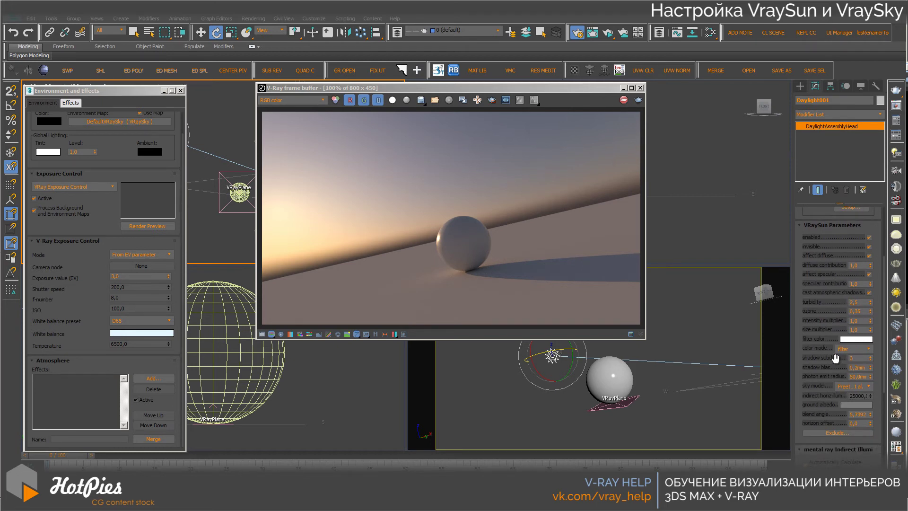
scroll(835, 358, down, 3)
click(850, 315)
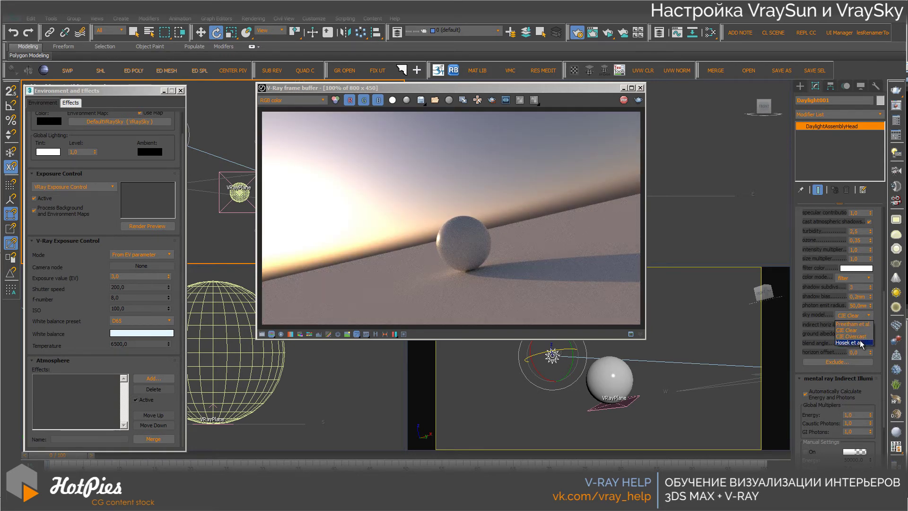
click(864, 342)
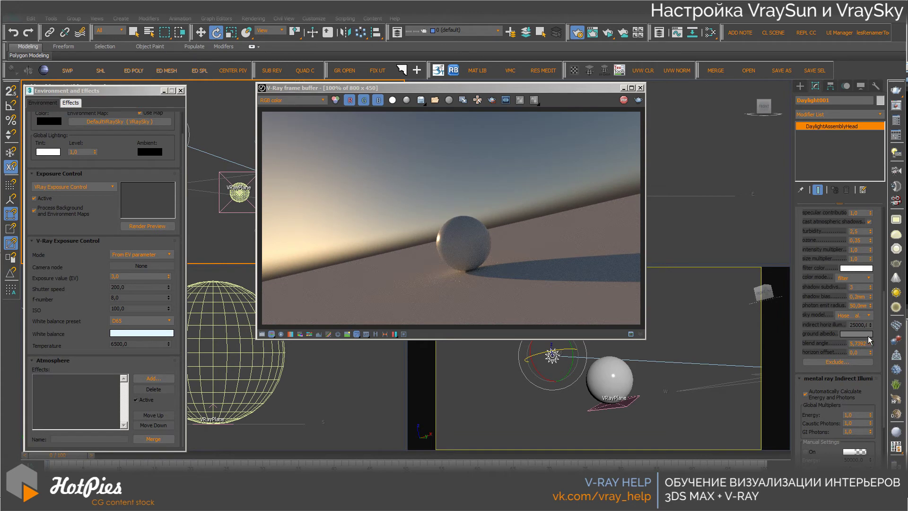
click(869, 316)
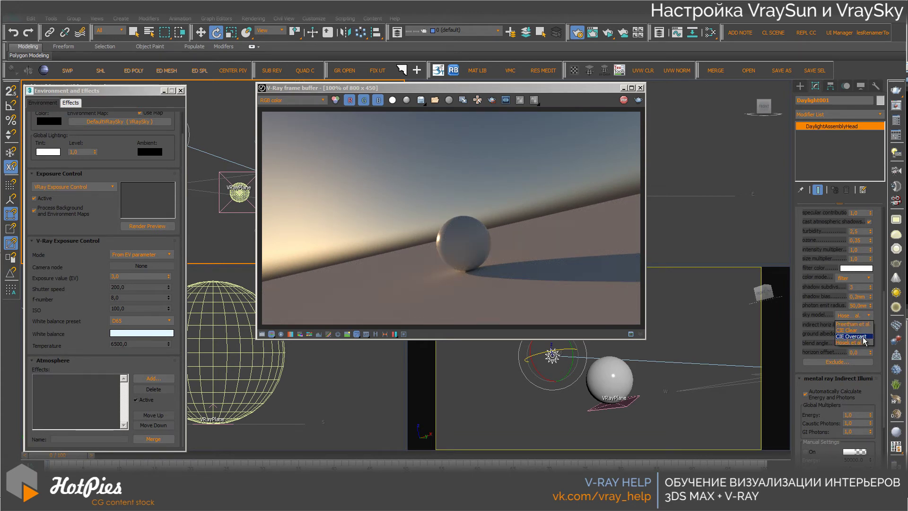
click(864, 337)
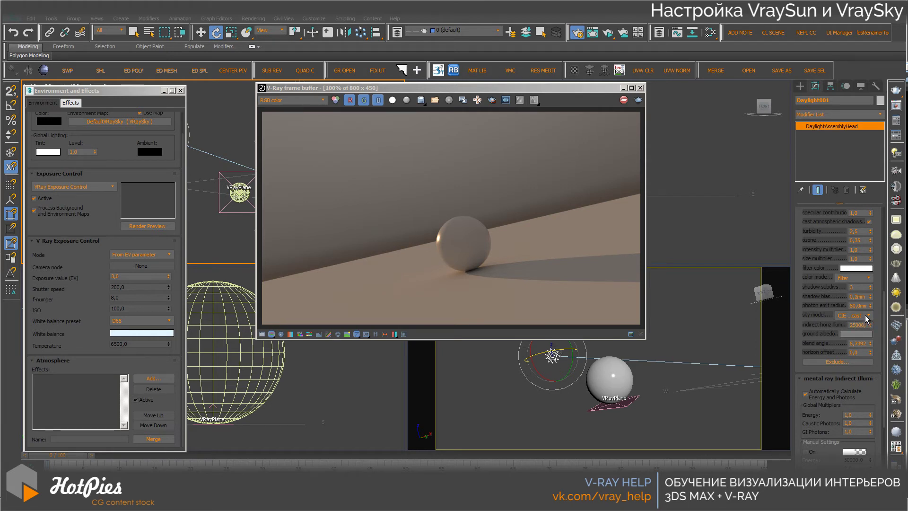
click(867, 316)
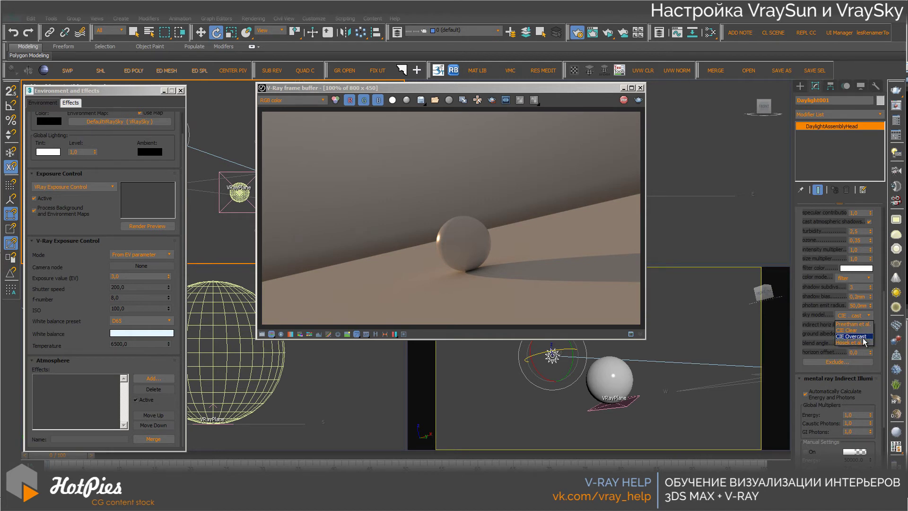
click(839, 336)
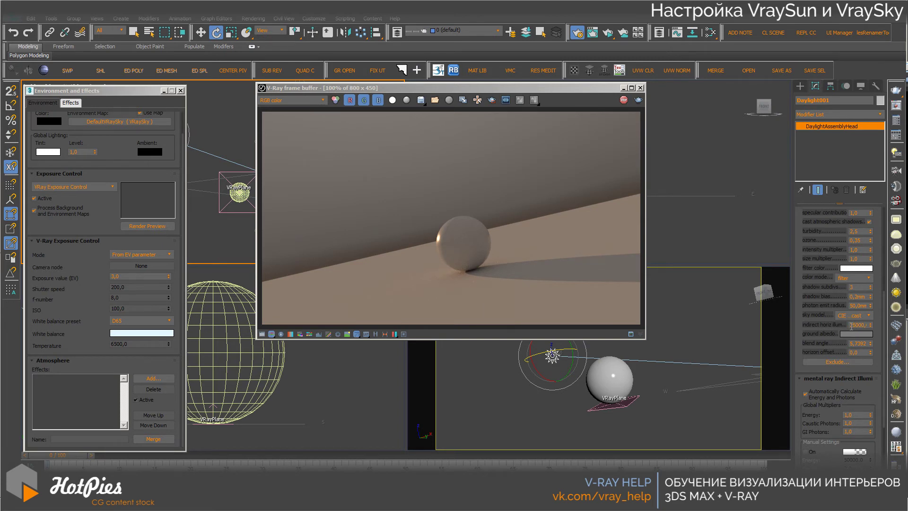
Set the sky model to CIE Clear and try indirect horizontal illumination of 5000
double_click(851, 326)
click(854, 315)
click(856, 333)
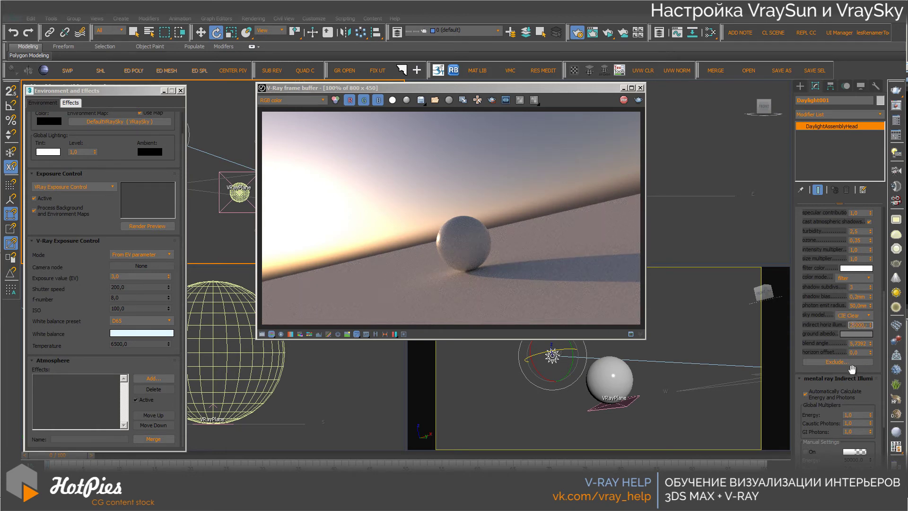
text(5000)
key(Return)
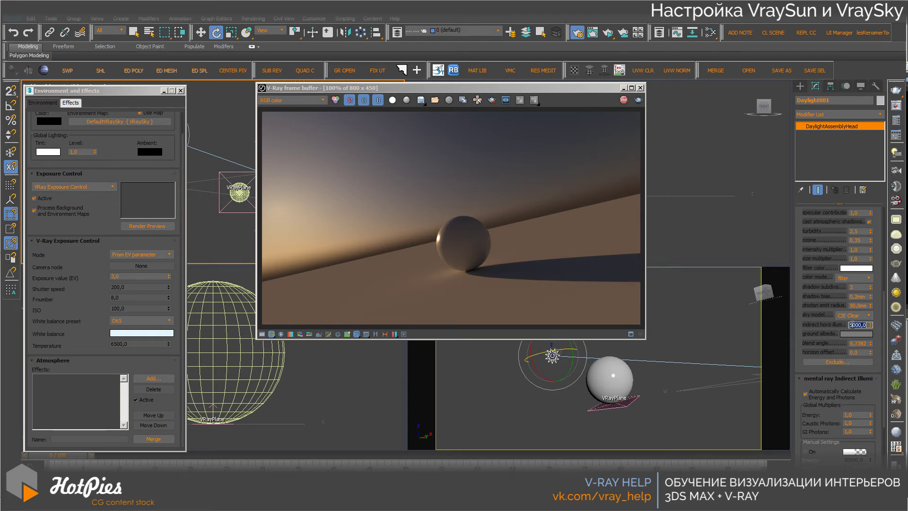
key(Return)
Try indirect horizontal illumination of 1000, then restore it to 25000
click(852, 325)
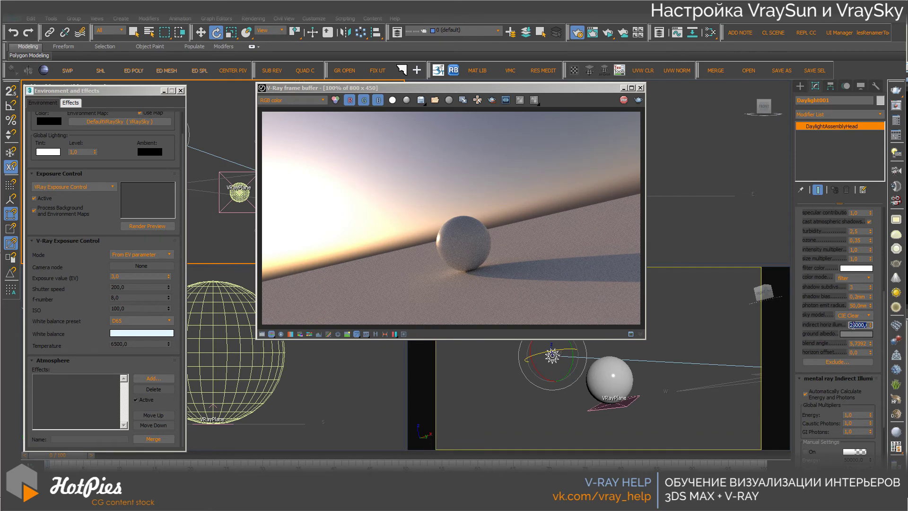
key(Return)
text(1000)
key(Return)
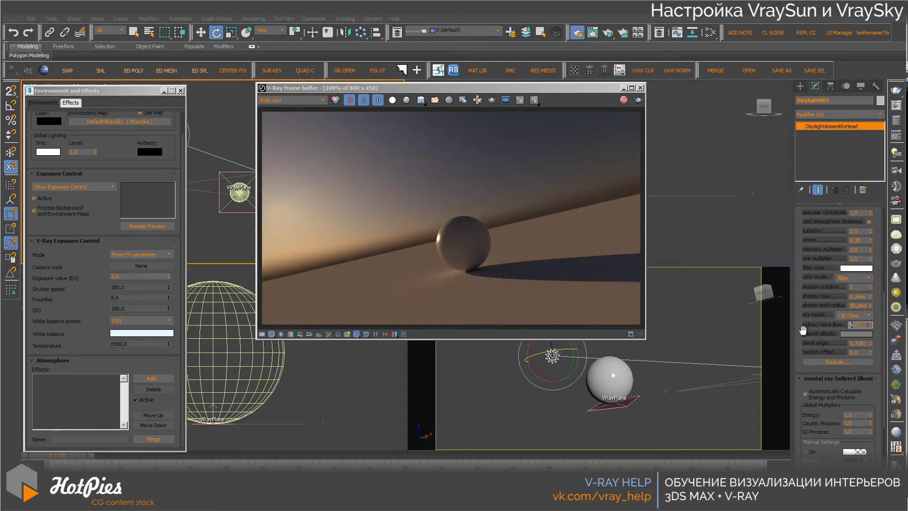
key(Return)
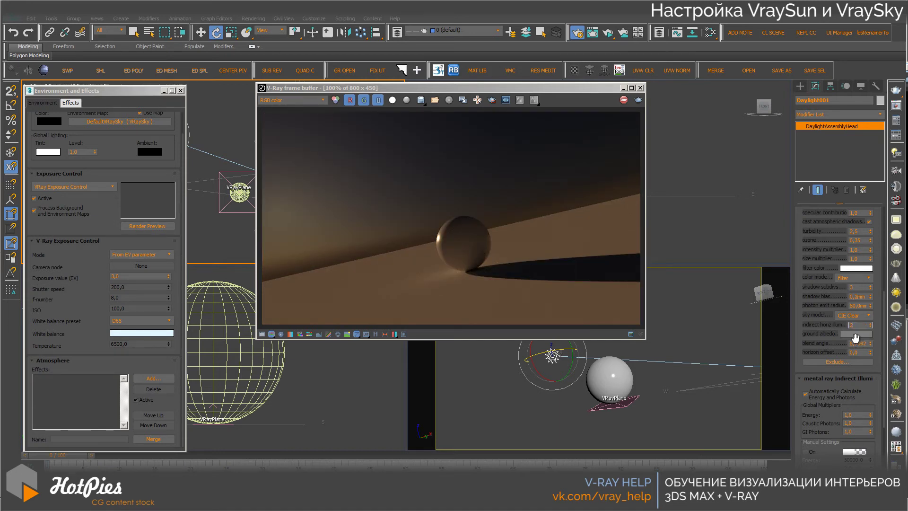
text(25000)
key(Return)
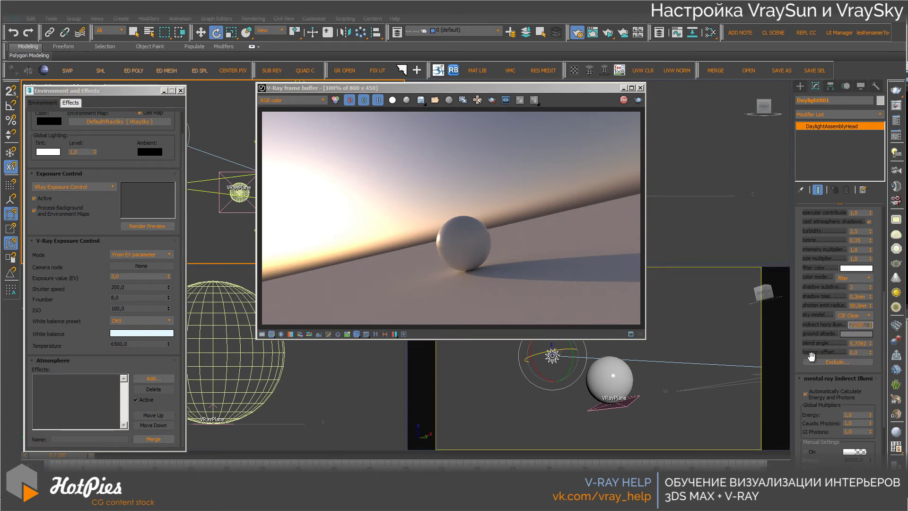
Keep the VRaySun sky model set to Hosek et al
click(858, 316)
click(841, 342)
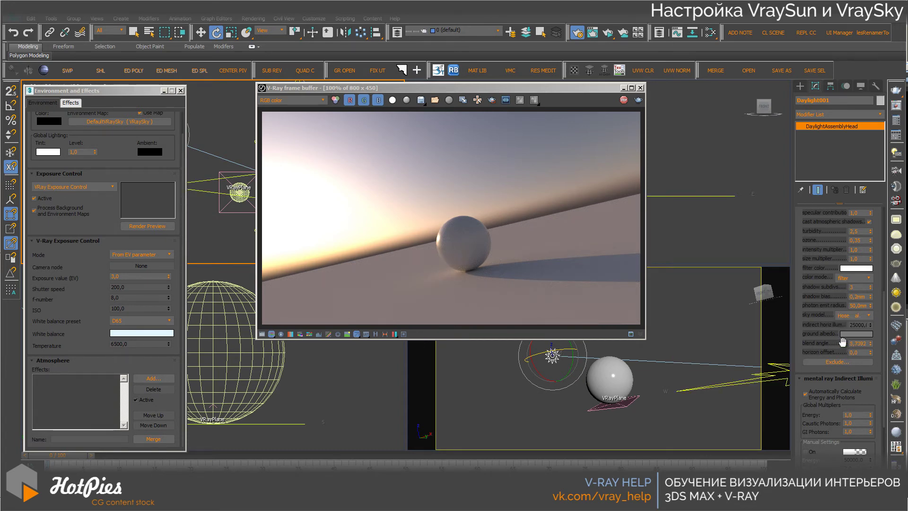
click(865, 316)
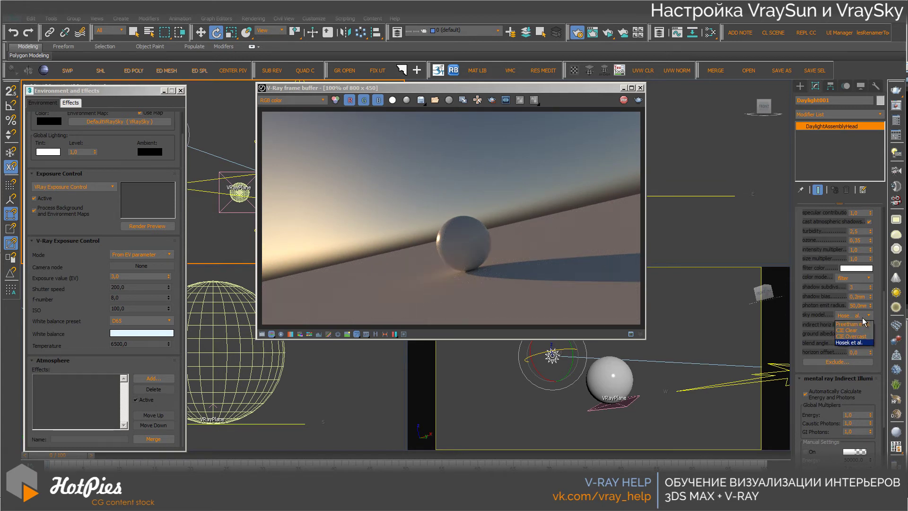
click(820, 332)
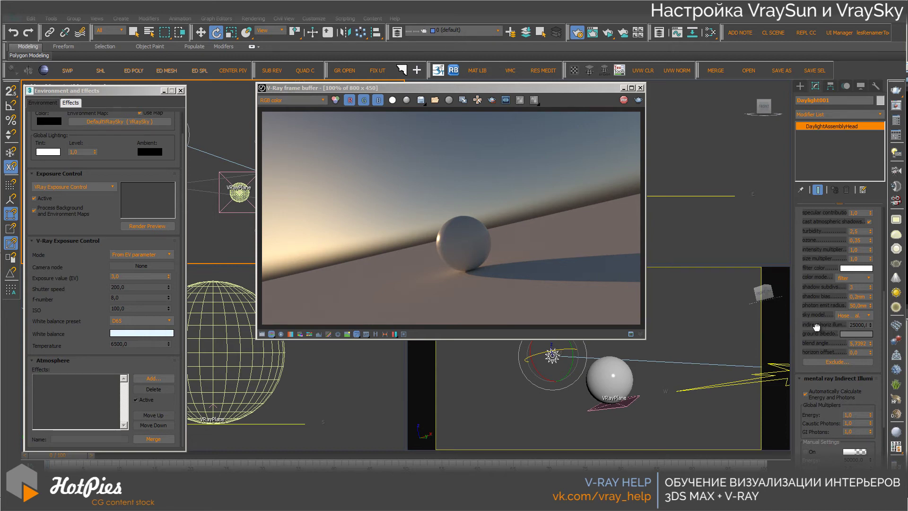
drag(832, 326, 826, 232)
scroll(826, 233, up, 2)
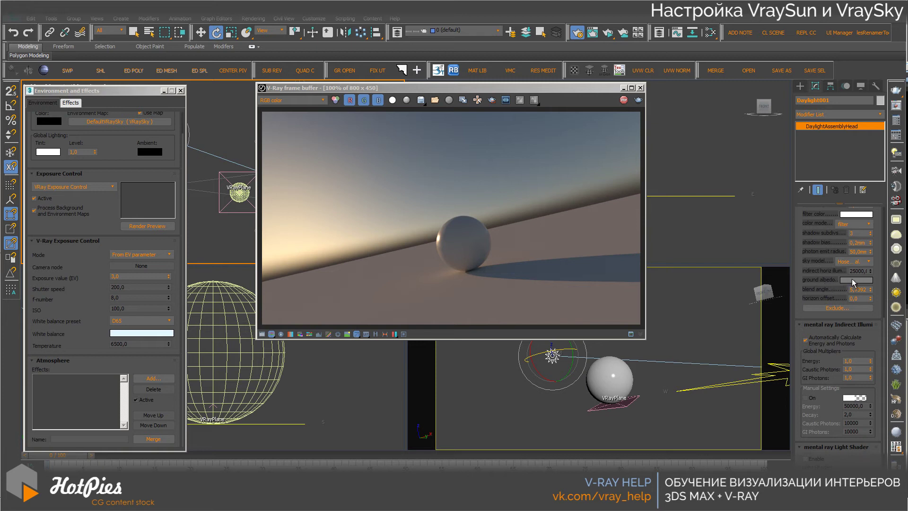
Hide the VRayPlane ground object from the scene
click(617, 408)
right_click(618, 410)
click(638, 287)
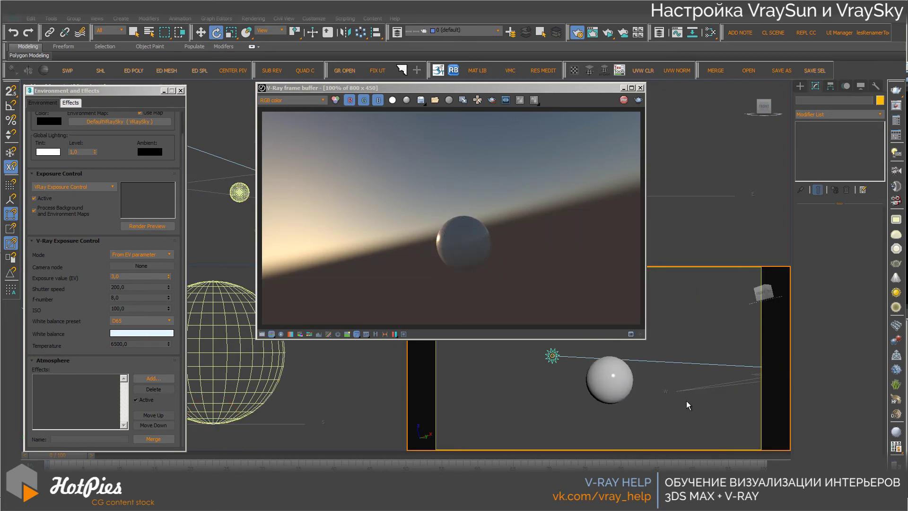
Move the Environment and Effects window lower and select the Daylight001 sun system
click(118, 93)
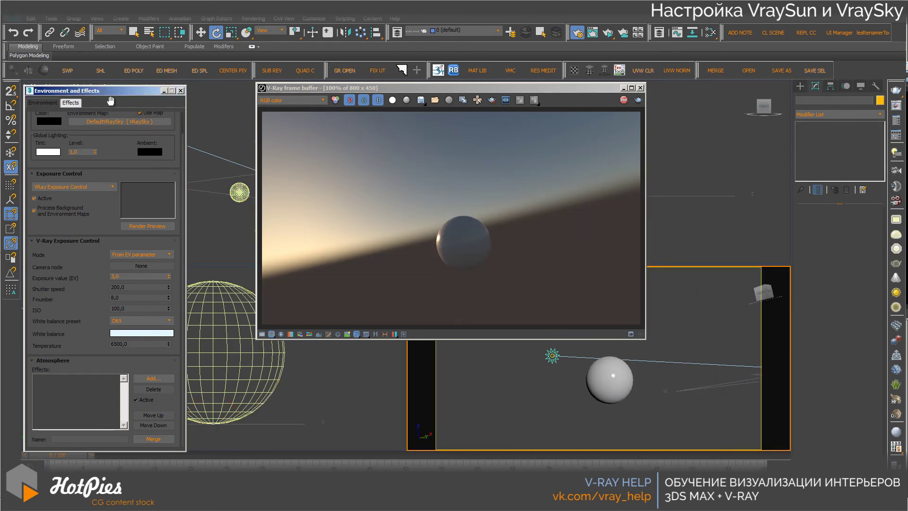
drag(136, 91, 136, 164)
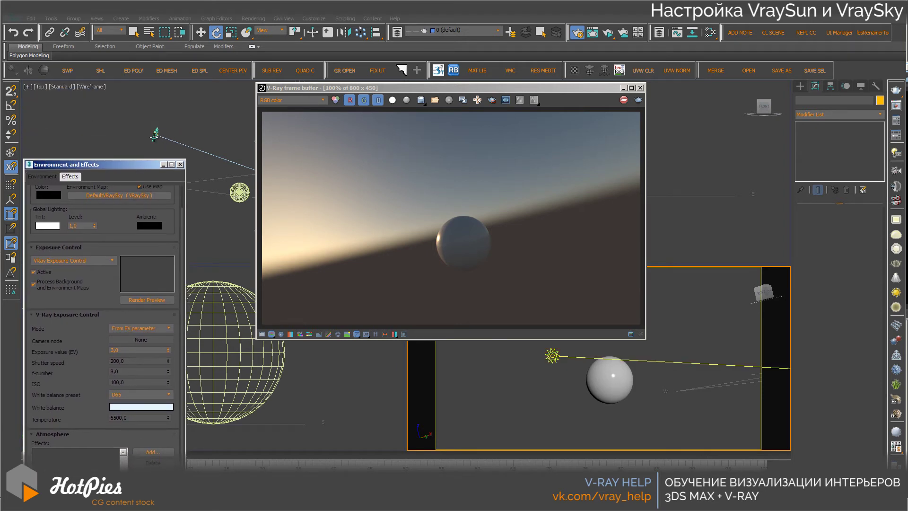
click(154, 136)
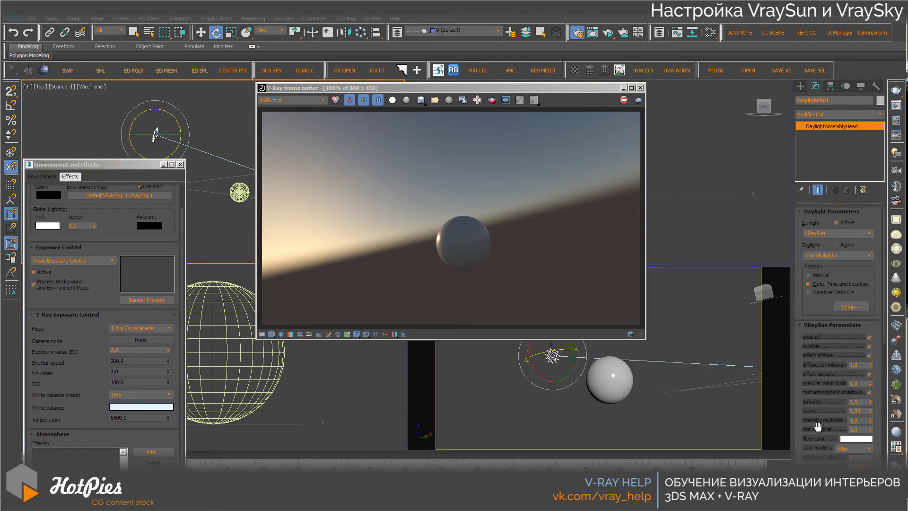
scroll(819, 426, down, 3)
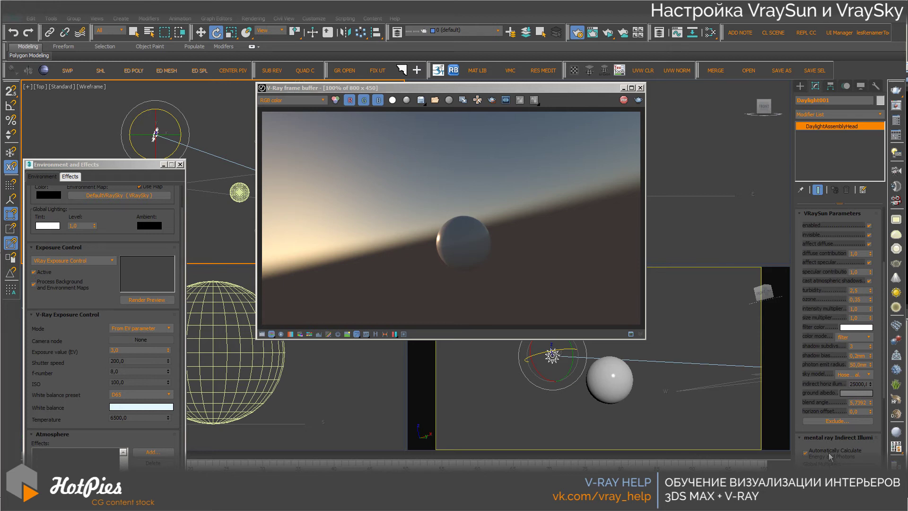
click(856, 392)
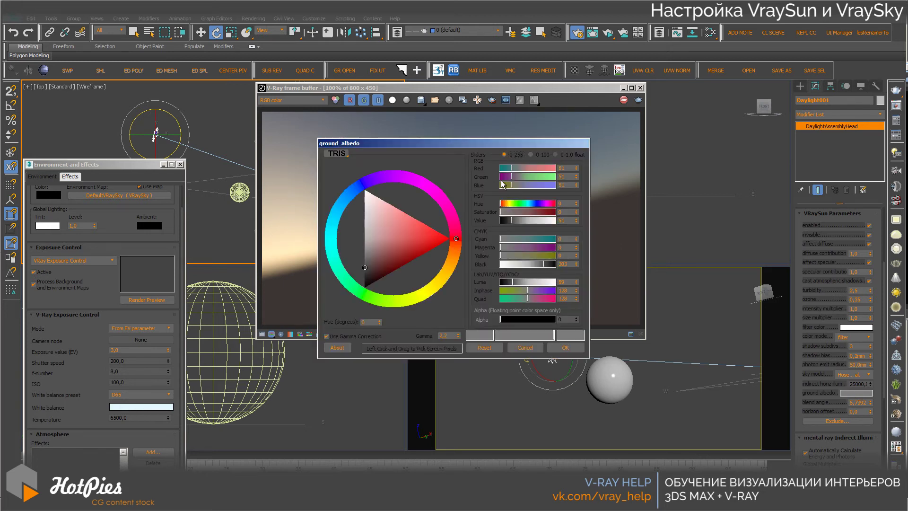
mouse_move(498, 147)
mouse_down()
mouse_move(543, 157)
mouse_move(751, 133)
mouse_up()
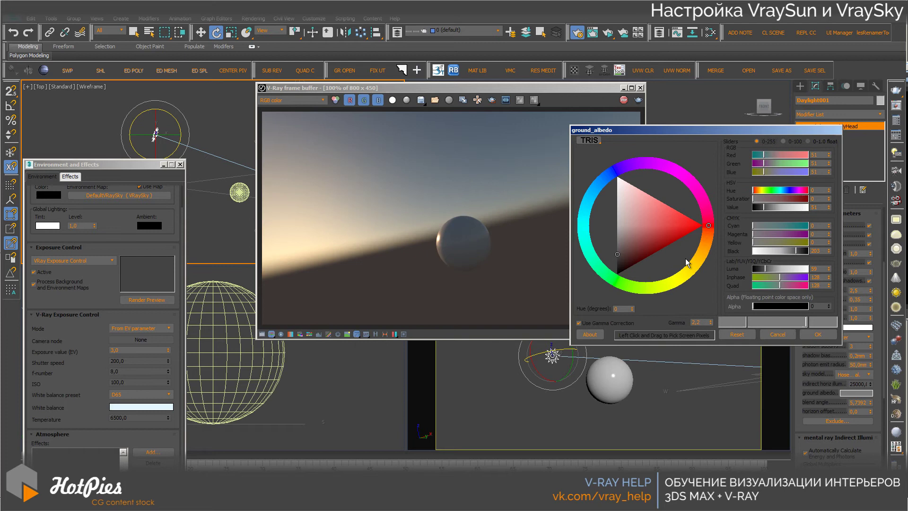
click(613, 278)
click(649, 252)
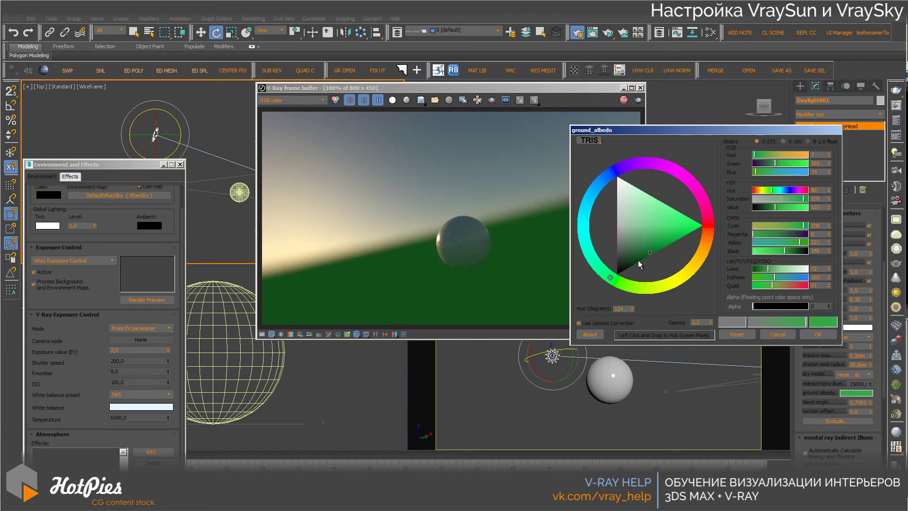
drag(638, 260, 622, 257)
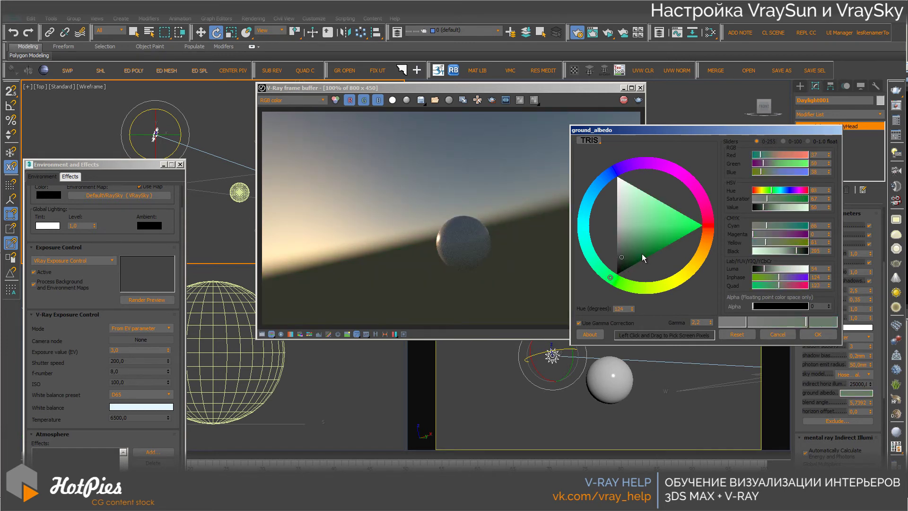
click(641, 254)
click(626, 288)
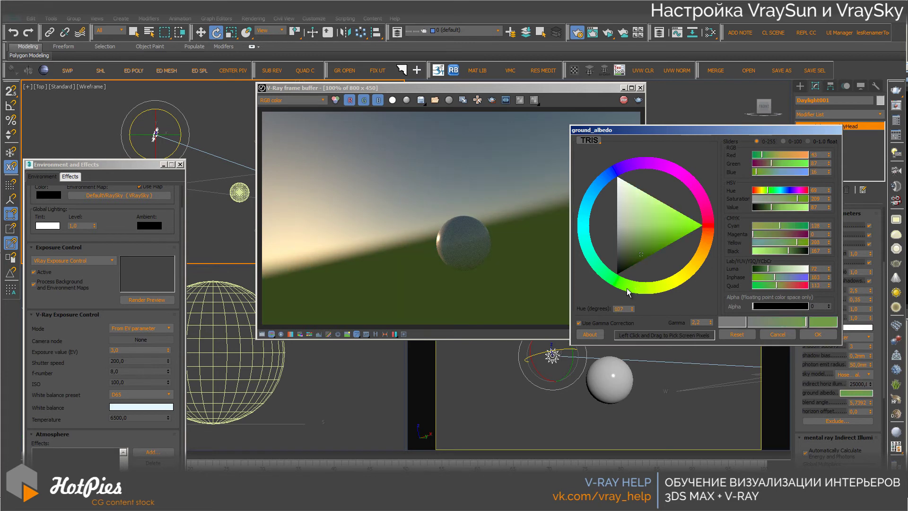
click(626, 288)
Discard the ground colour change, then set blend angle 5.0 and horizon offset 0.0
click(779, 336)
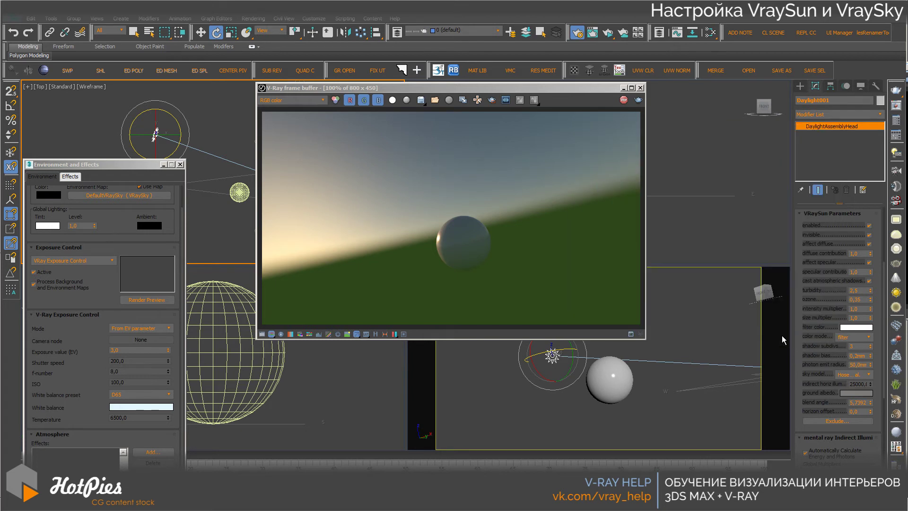
double_click(860, 403)
text(0)
key(Return)
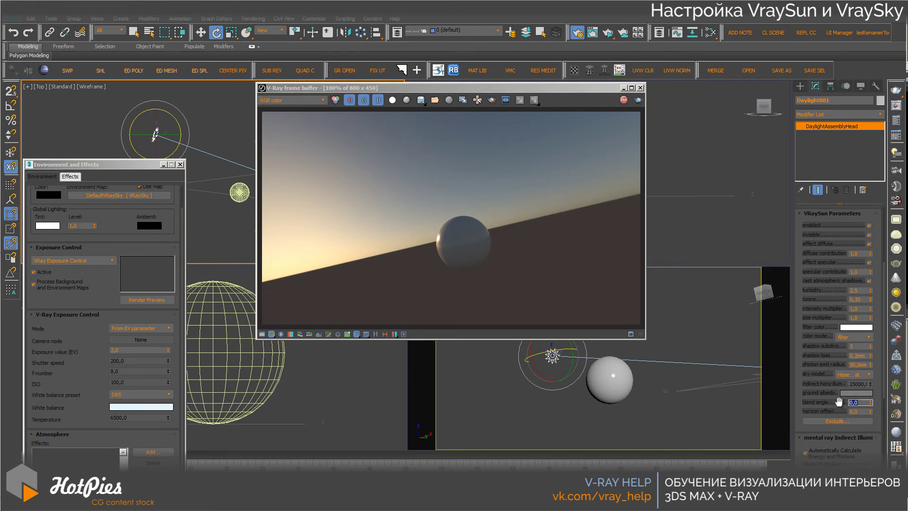
text(5)
key(Return)
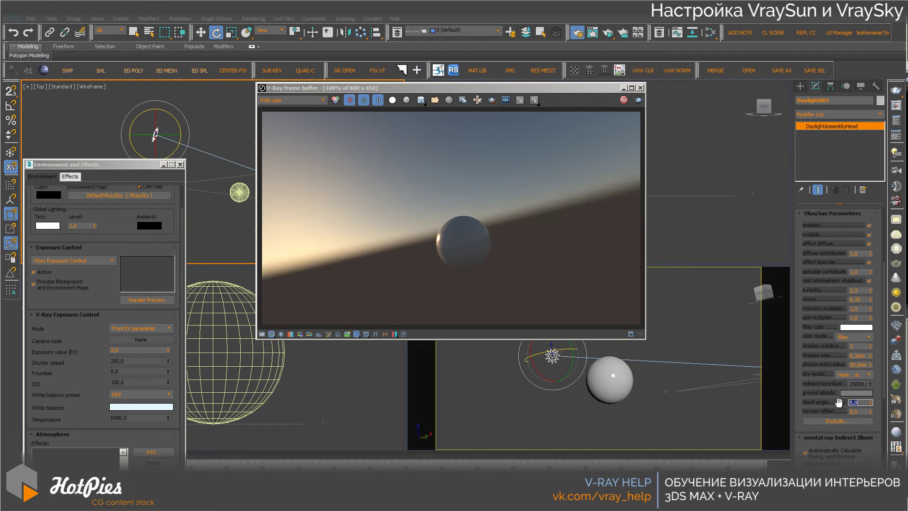
key(Tab)
text(5)
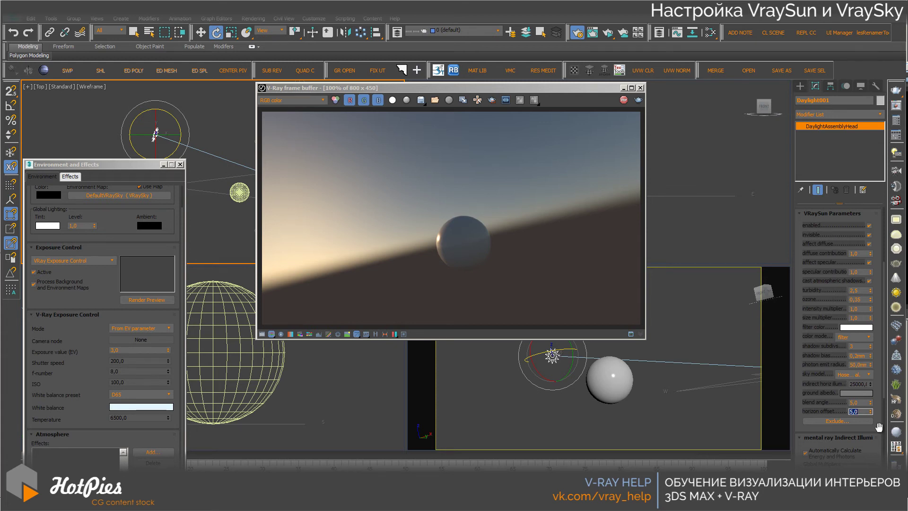
text(0,0)
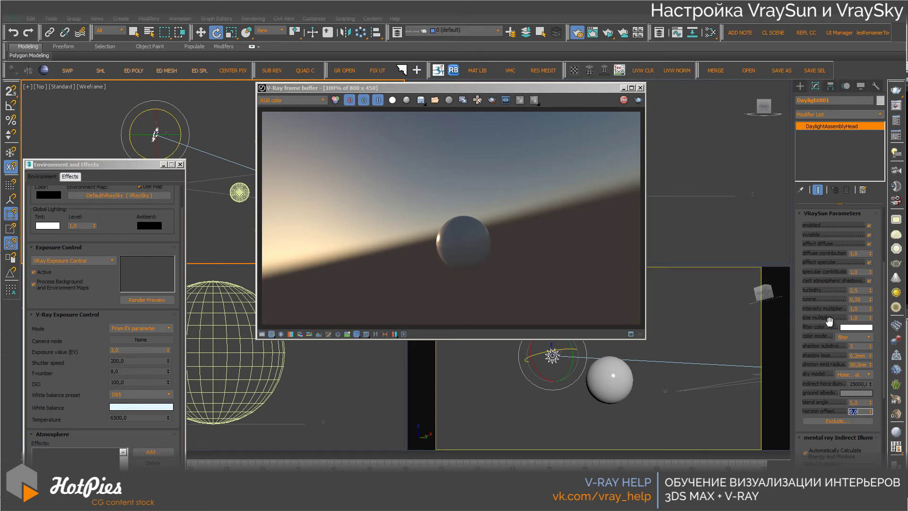
Unhide all objects so the VRayPlane ground returns under the sphere
right_click(815, 306)
click(722, 272)
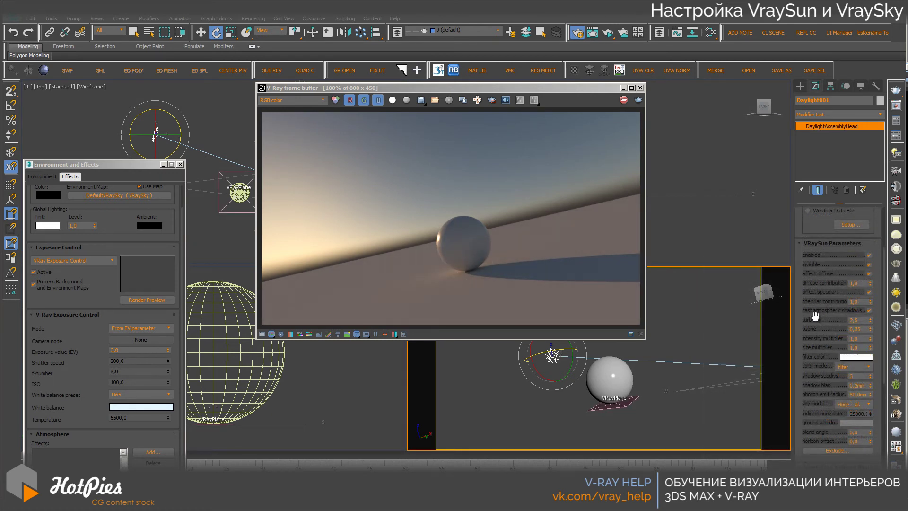
scroll(823, 334, down, 1)
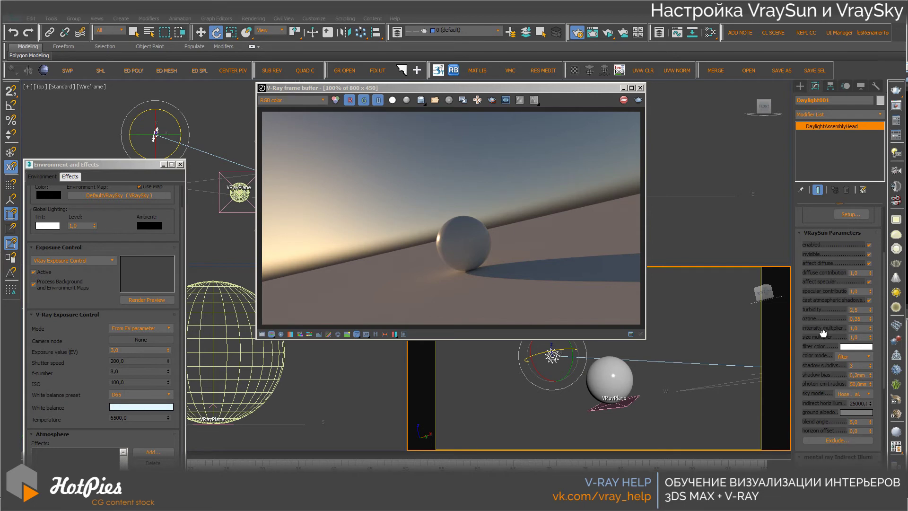
scroll(824, 318, down, 1)
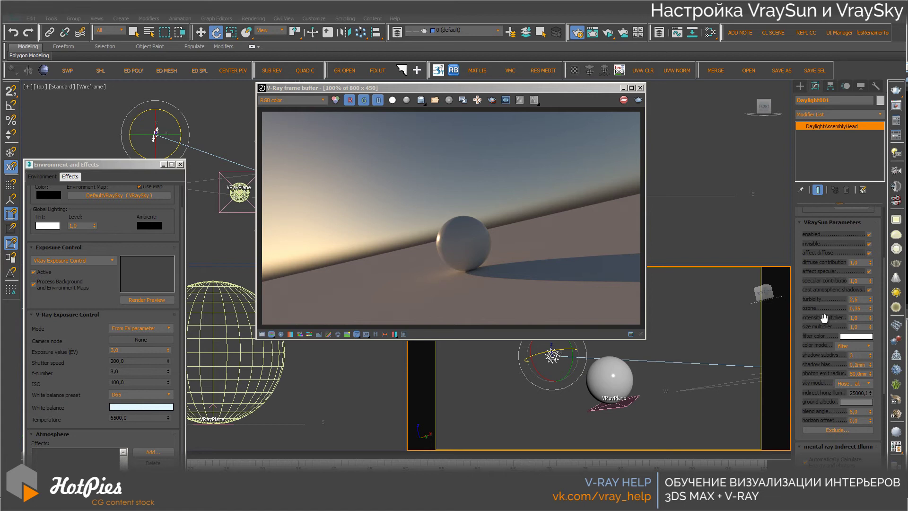
scroll(824, 318, up, 3)
Review the sun's time and location, then try turbidity 5 before lowering it to 2
click(846, 249)
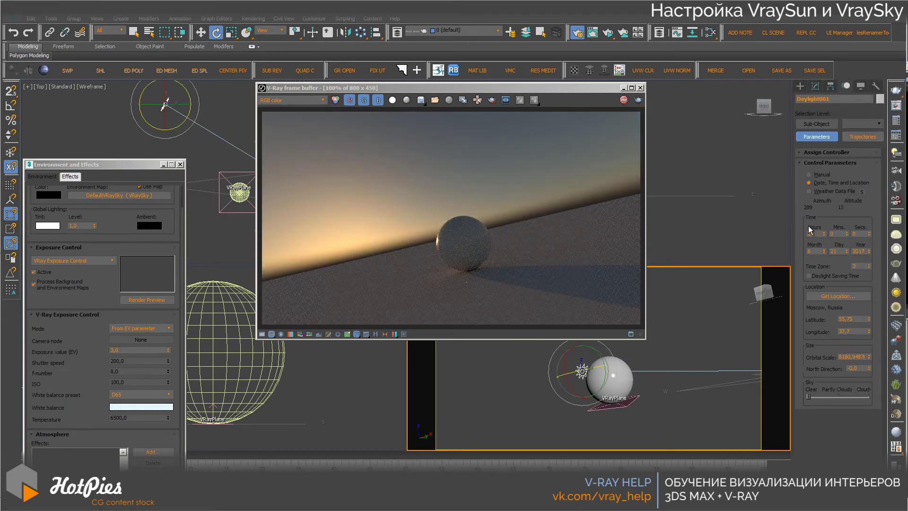
click(818, 87)
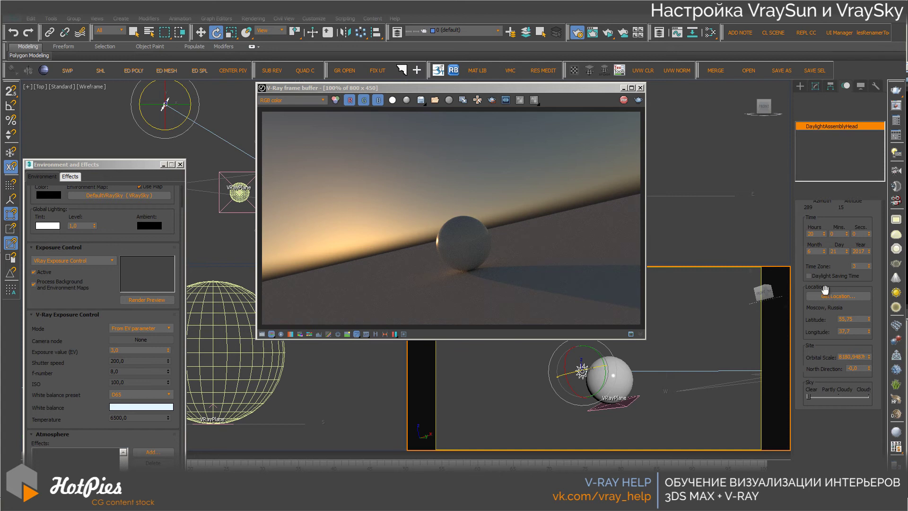
drag(824, 289, 842, 242)
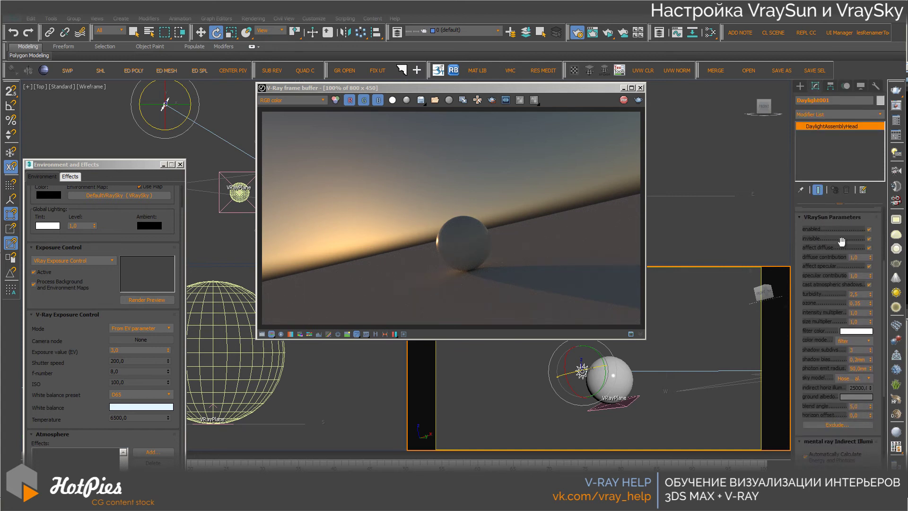
double_click(857, 294)
text(5)
key(Return)
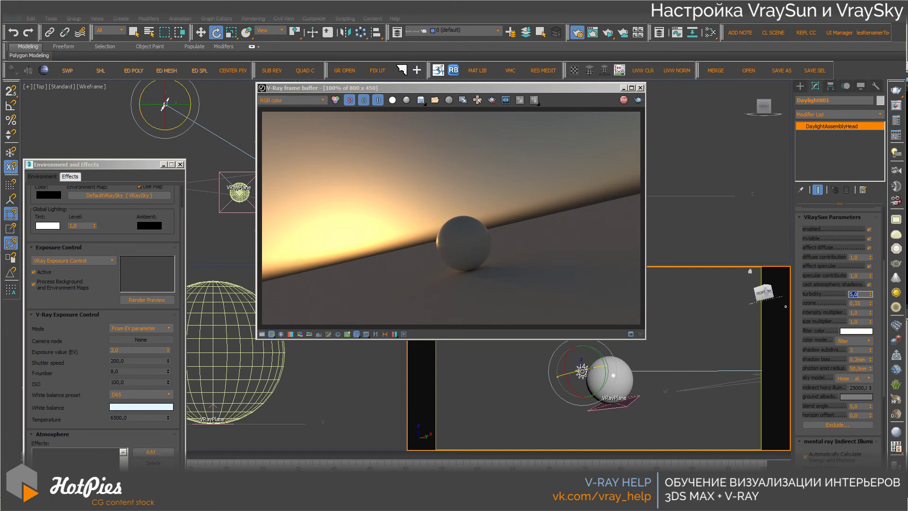
drag(870, 294, 871, 303)
drag(869, 350, 869, 361)
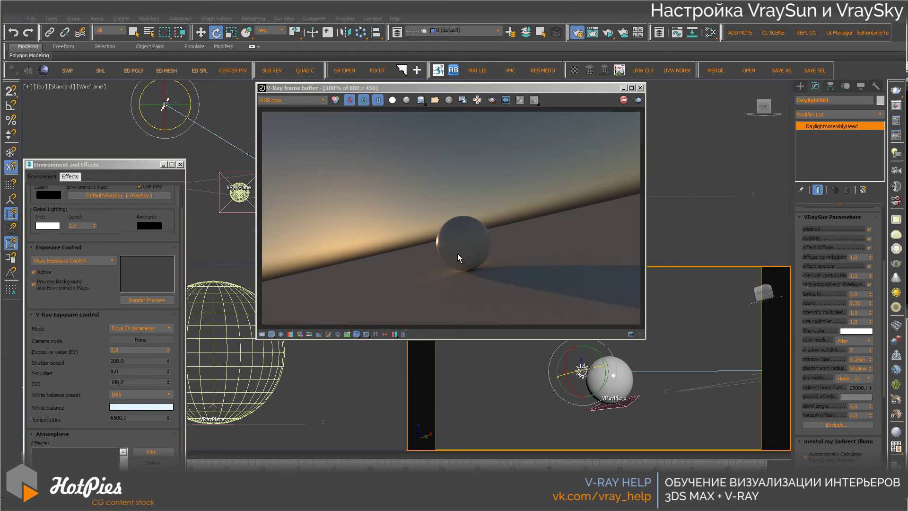
double_click(854, 294)
text(5)
key(Return)
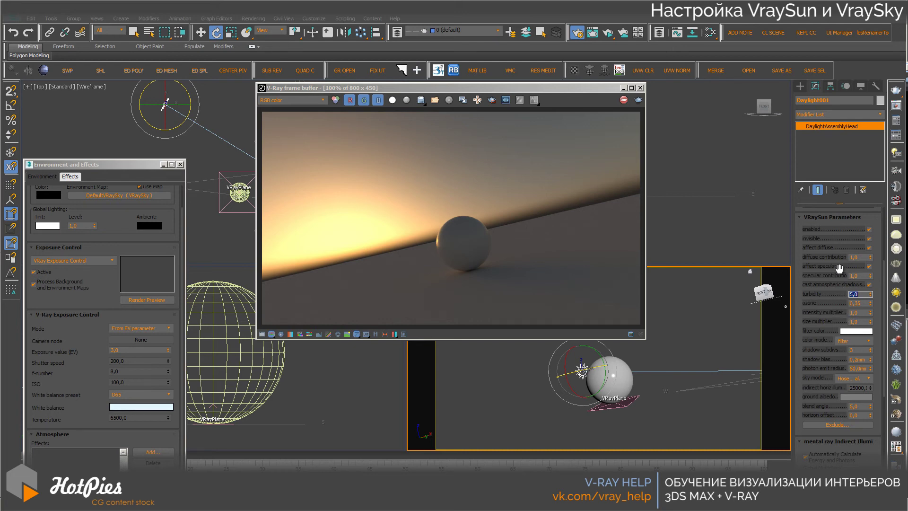
text(2)
key(Return)
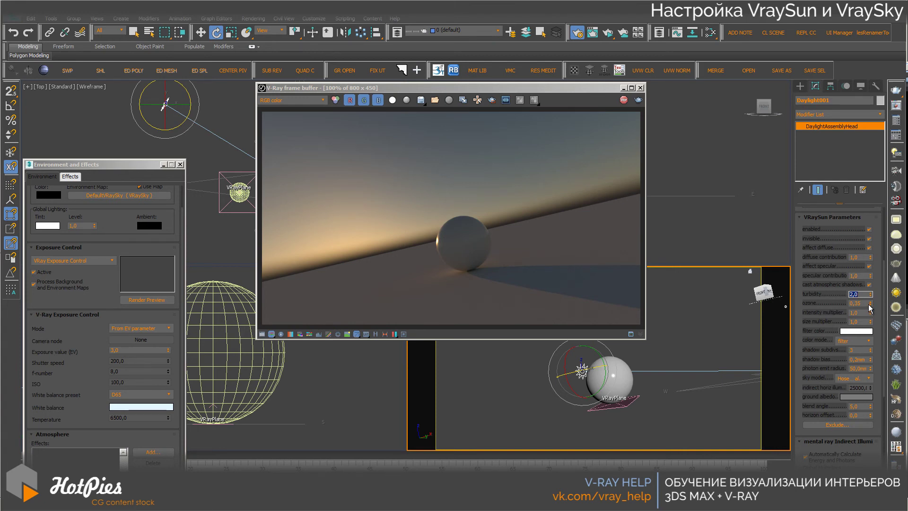
Test VRaySun ozone at 1.0, then reset it to 0.0
right_click(870, 305)
drag(871, 303, 832, 160)
right_click(871, 303)
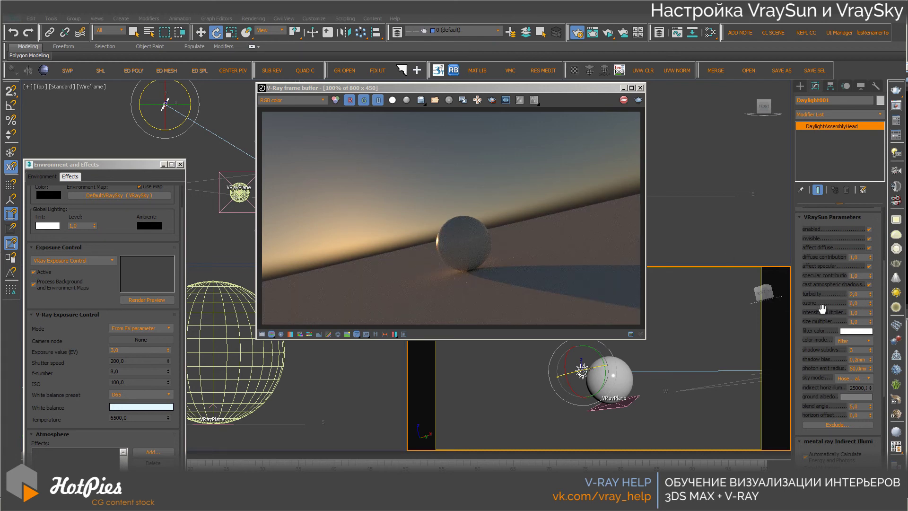
drag(822, 309, 822, 267)
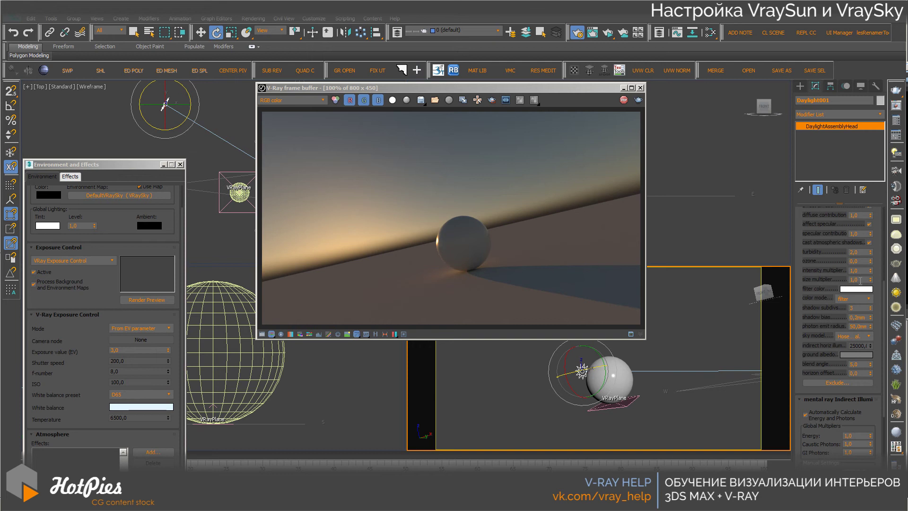
Set the VRaySun size multiplier to 20 and turbidity to 4
double_click(860, 280)
text(20)
key(Return)
click(864, 252)
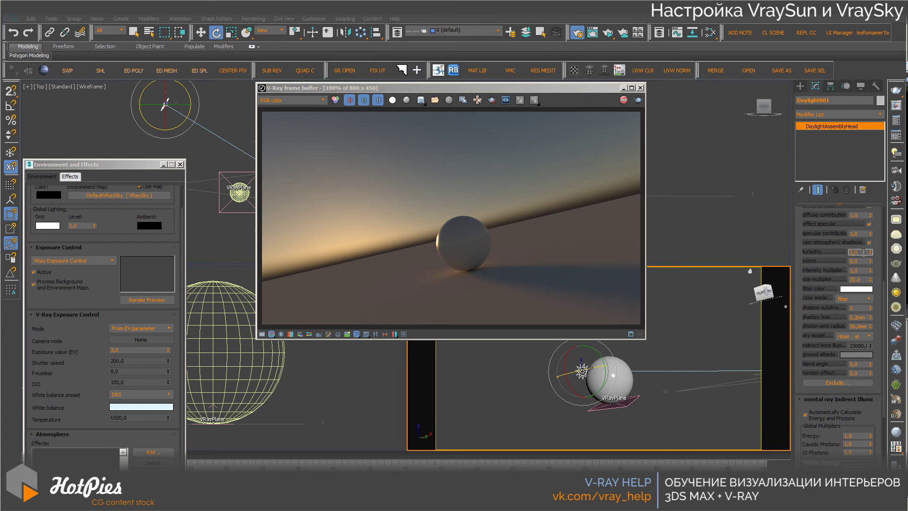
double_click(864, 252)
text(4)
key(Return)
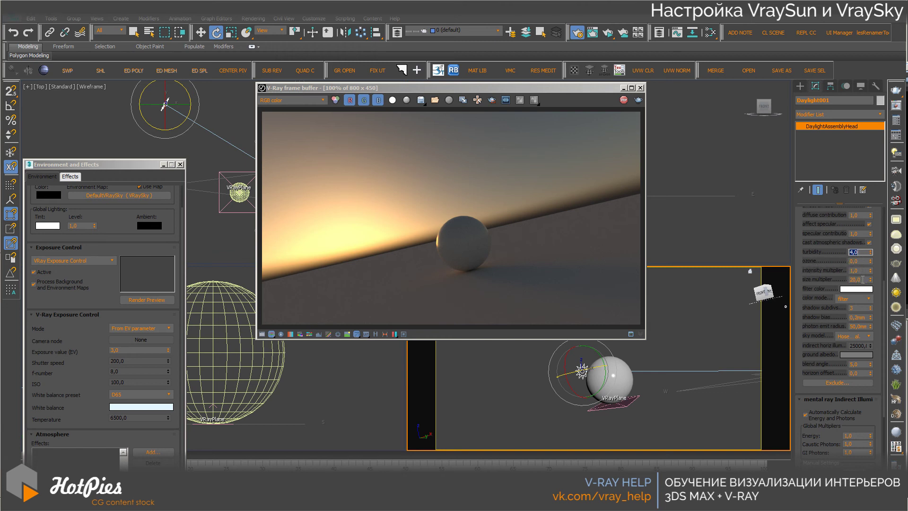
Change the VRaySun size multiplier to 17 and start a new render with Shift+Q
double_click(863, 279)
drag(124, 166, 127, 96)
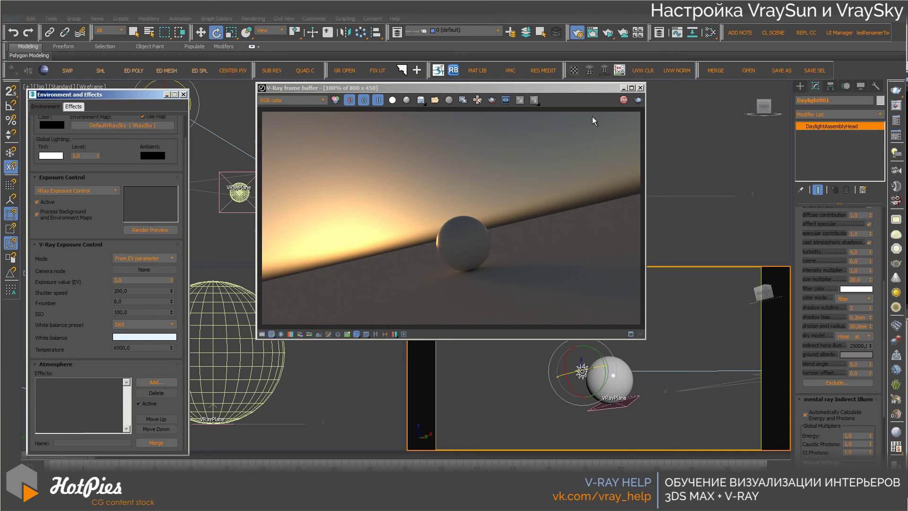
click(624, 100)
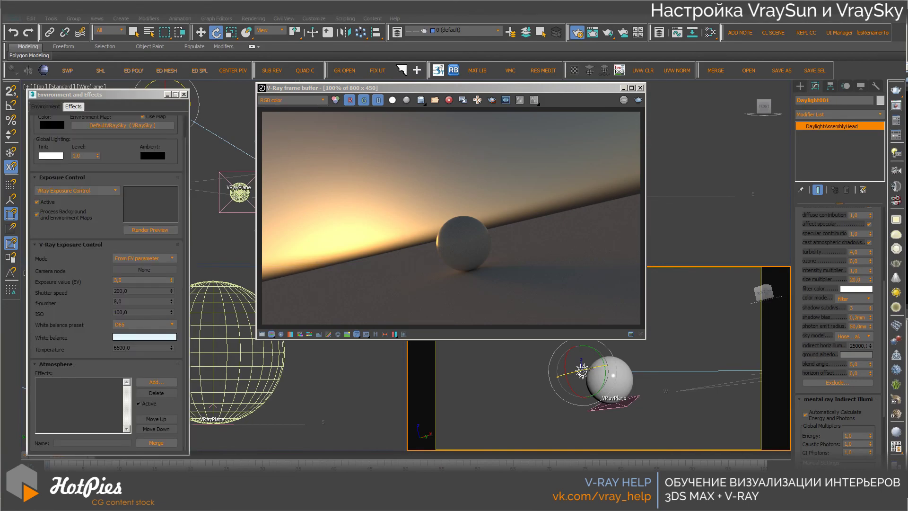
double_click(857, 280)
text(17)
key(Return)
drag(379, 88, 351, 61)
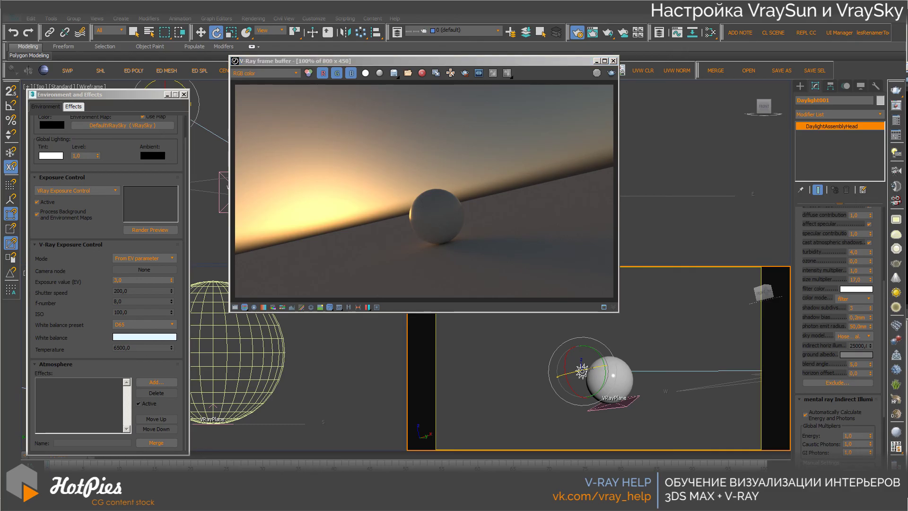
key(shift+q)
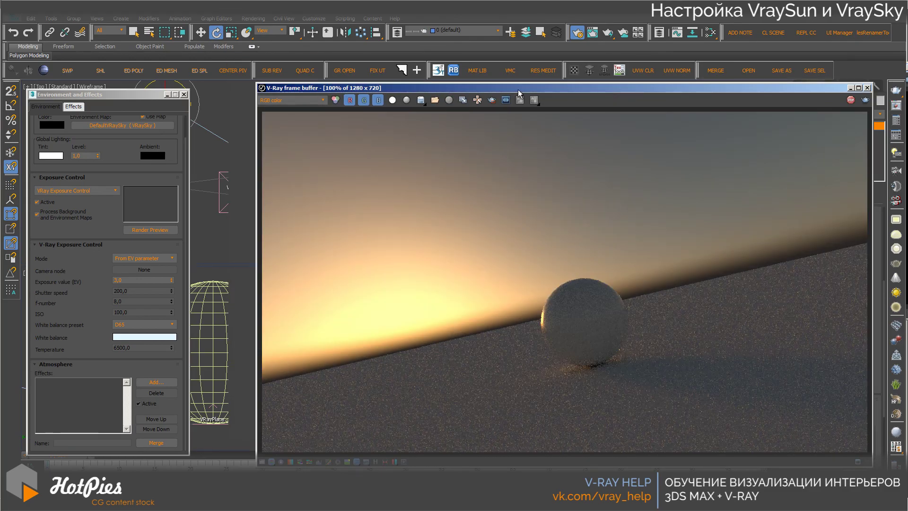
Stop the render, make the VRaySun disc visible, and re-render
mouse_move(554, 90)
mouse_down()
mouse_move(516, 95)
mouse_move(462, 47)
mouse_up()
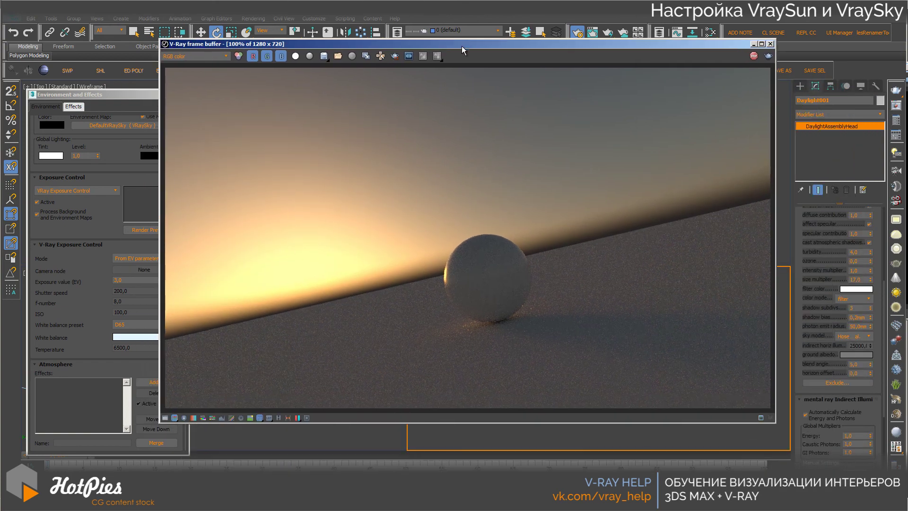
click(754, 56)
drag(812, 235, 812, 304)
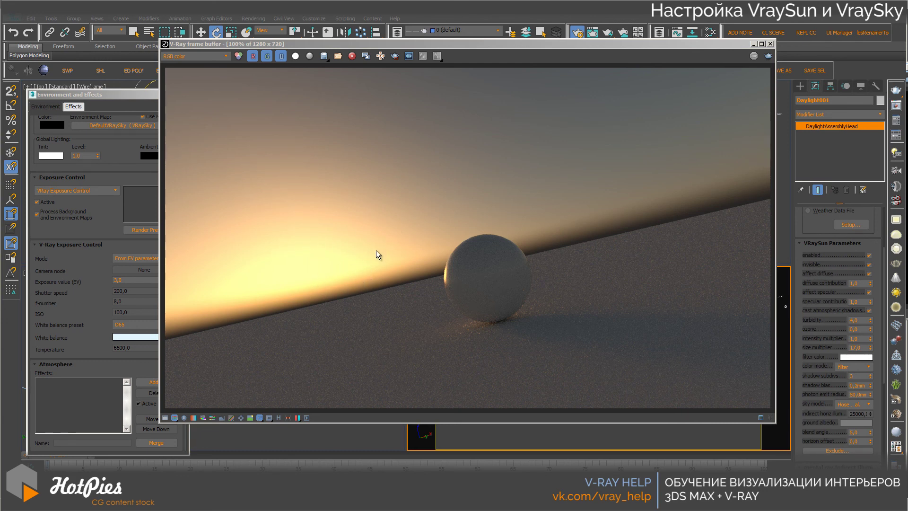
click(869, 264)
click(769, 58)
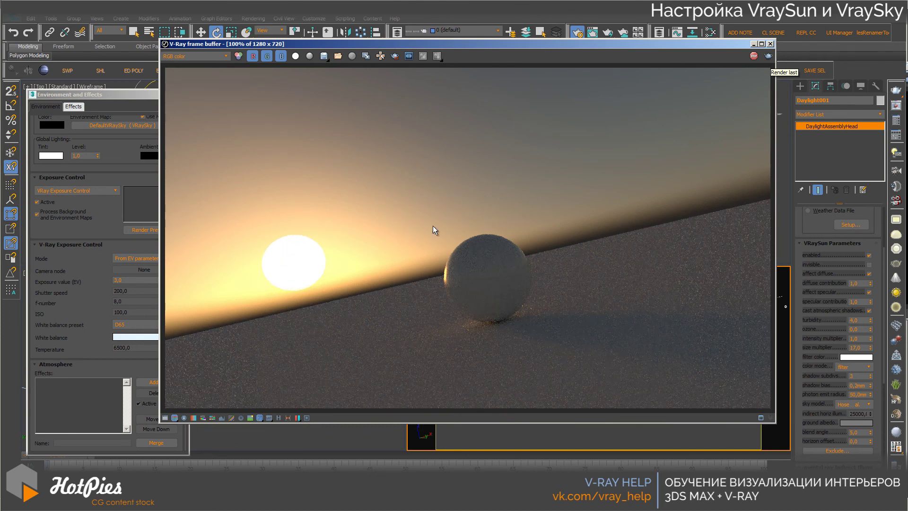
Reposition the frame buffer and show its lens effects settings
drag(540, 47, 528, 26)
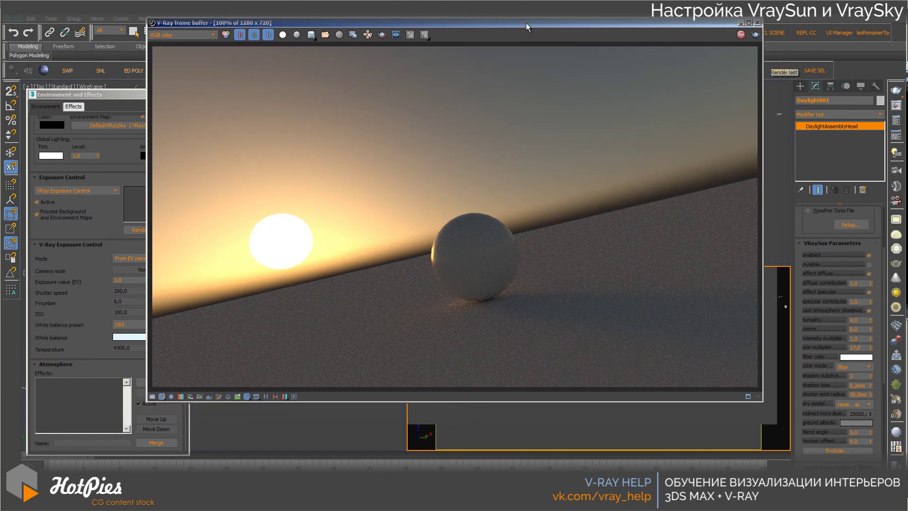
click(850, 347)
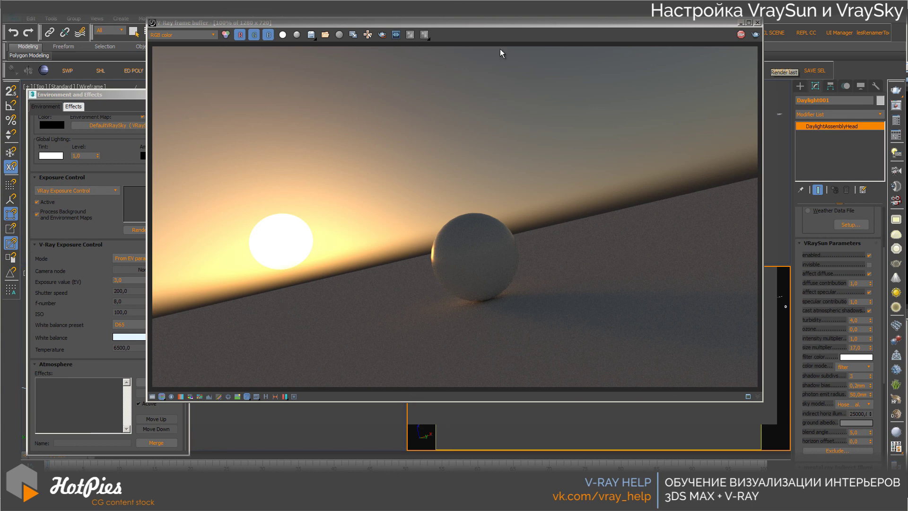
drag(502, 27, 464, 20)
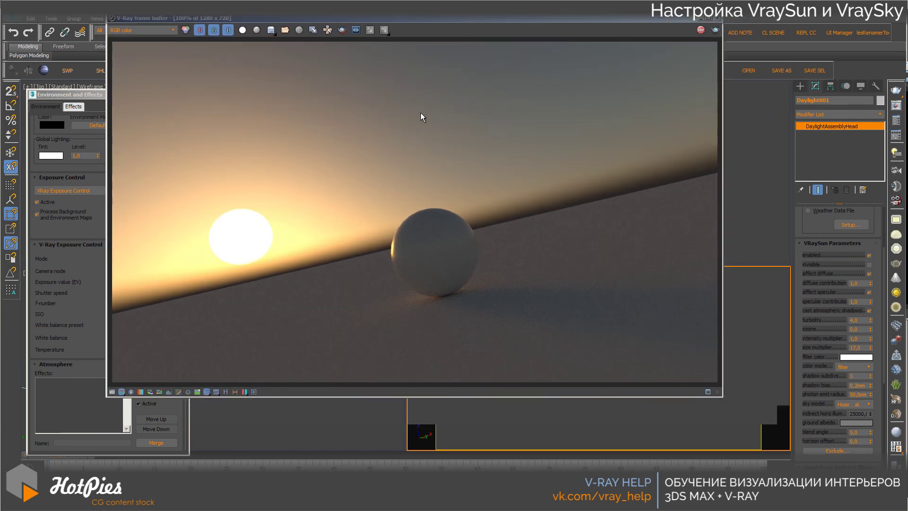
click(254, 392)
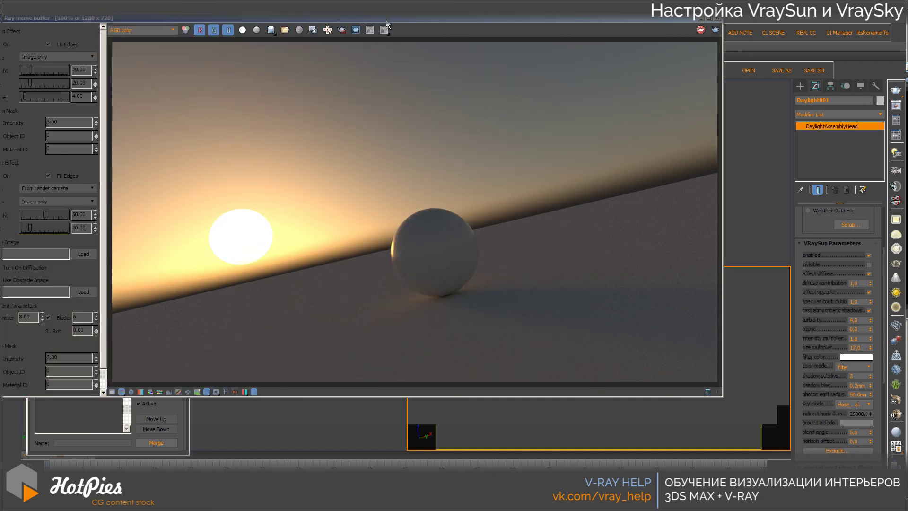
Stop the render and turn on Bloom and Glare in the lens effects
drag(376, 22, 438, 22)
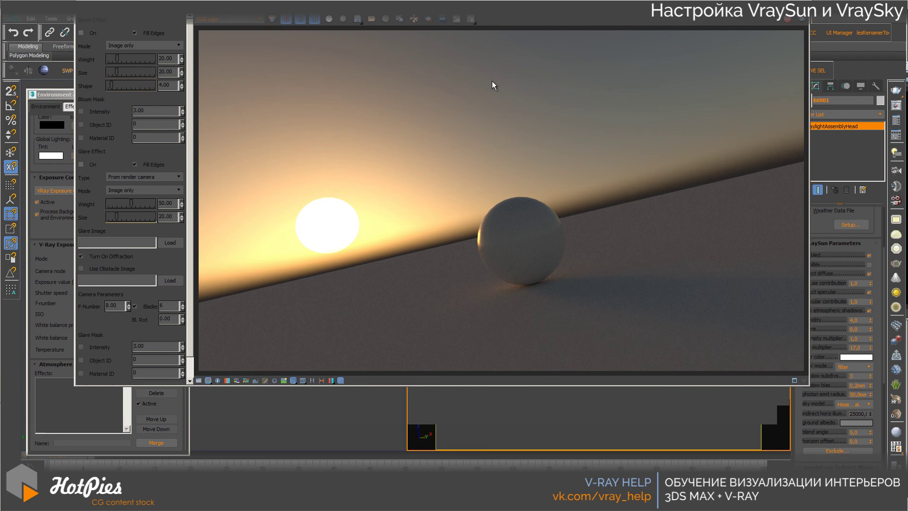
click(786, 20)
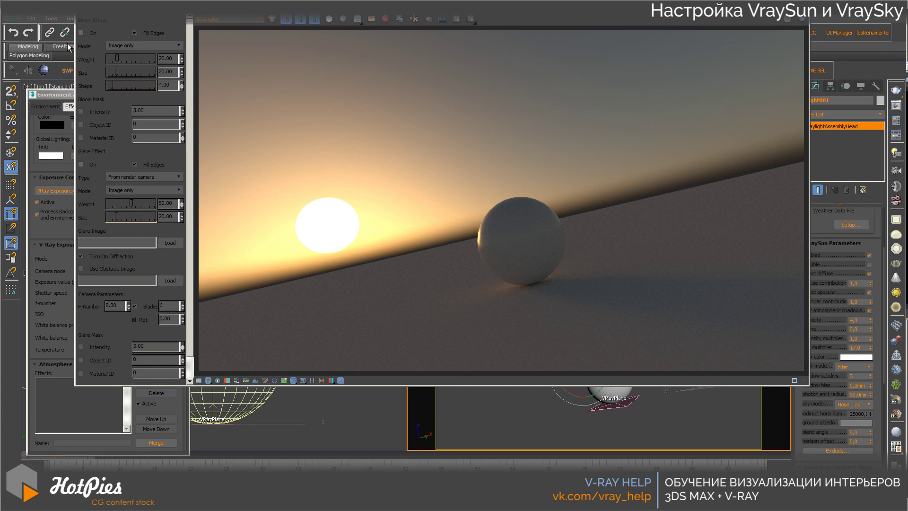
click(80, 32)
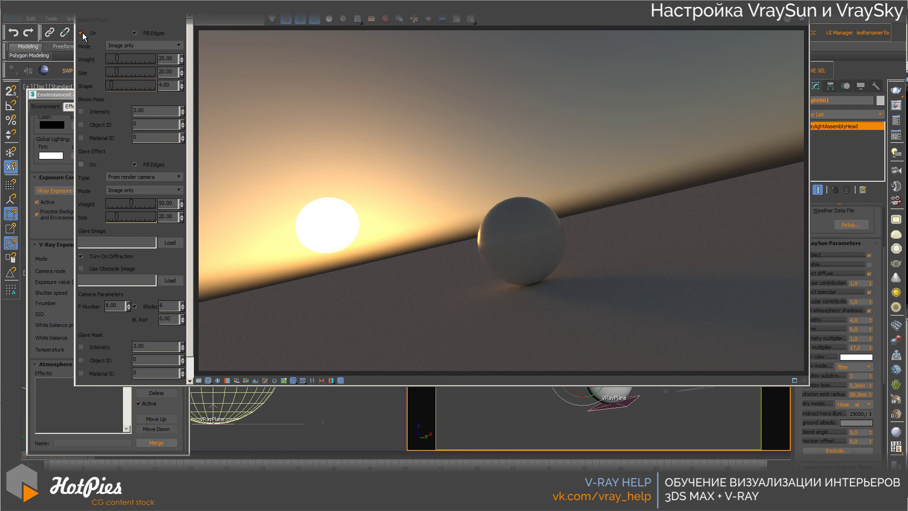
click(81, 165)
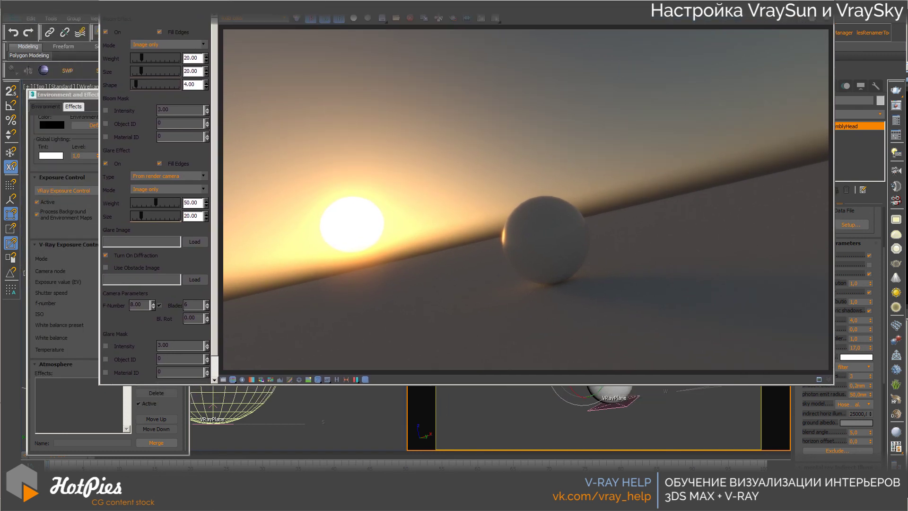
Set glare size 100, glare weight 14.29 and bloom weight 31.63
mouse_move(656, 9)
mouse_down()
mouse_move(665, 24)
mouse_move(657, 19)
mouse_up()
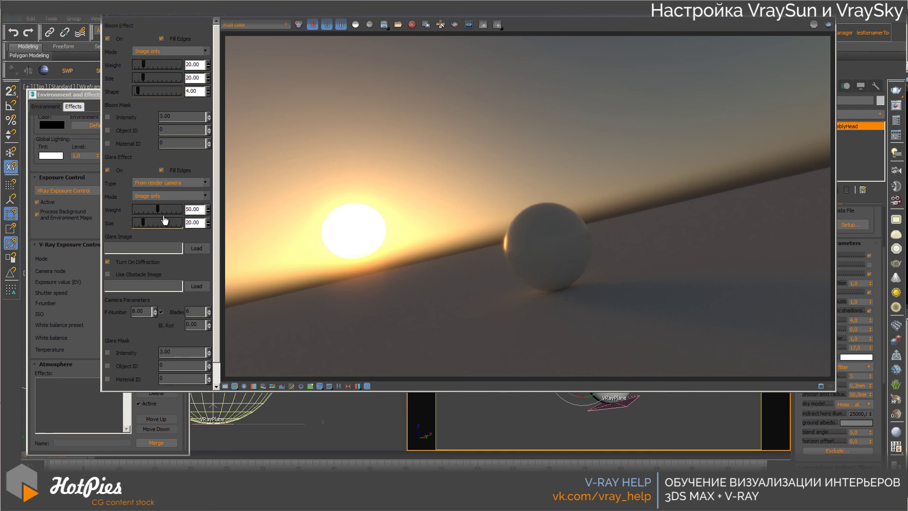
mouse_move(143, 223)
mouse_down()
mouse_move(182, 226)
mouse_move(146, 214)
mouse_up()
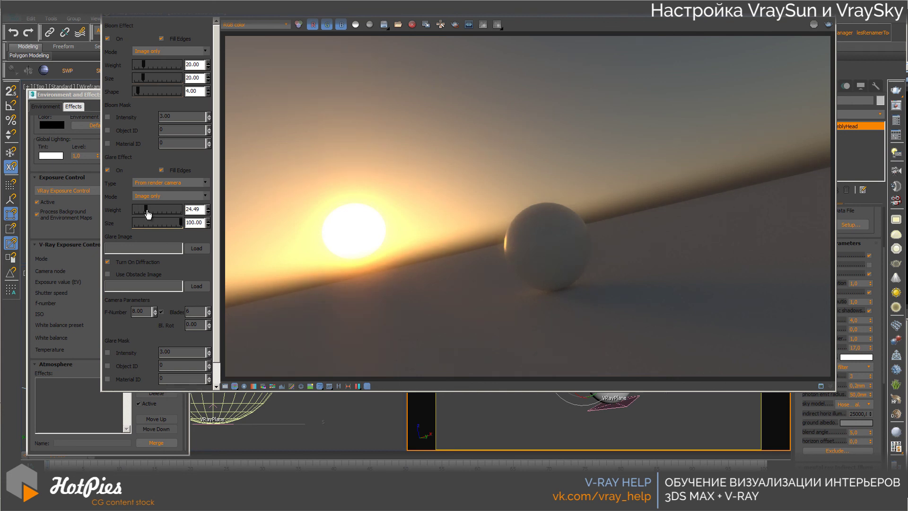
drag(148, 214, 142, 215)
drag(144, 65, 149, 65)
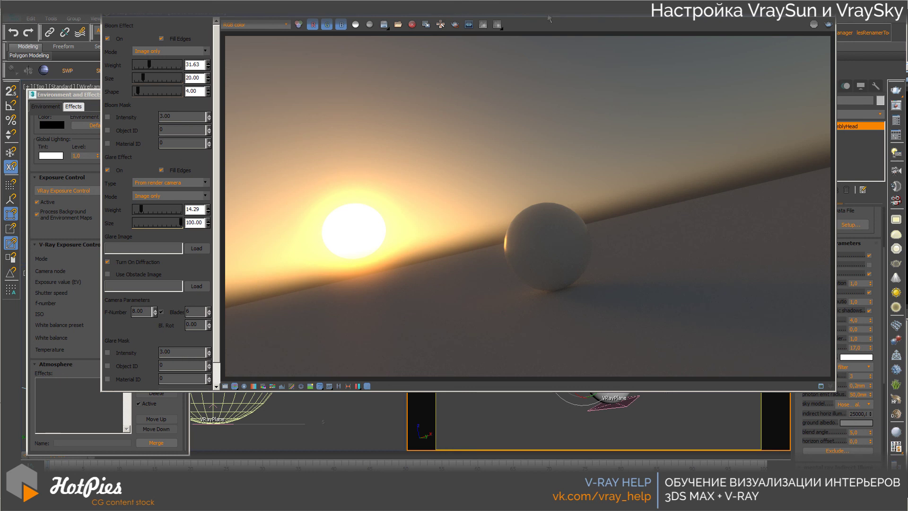
Reposition the frame buffer and show its colour corrections panel
drag(548, 19, 535, 26)
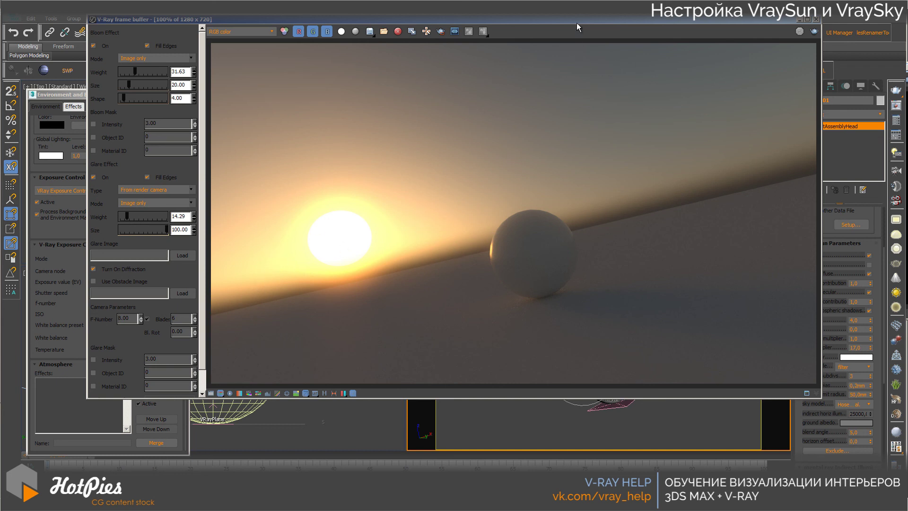
drag(577, 23, 581, 8)
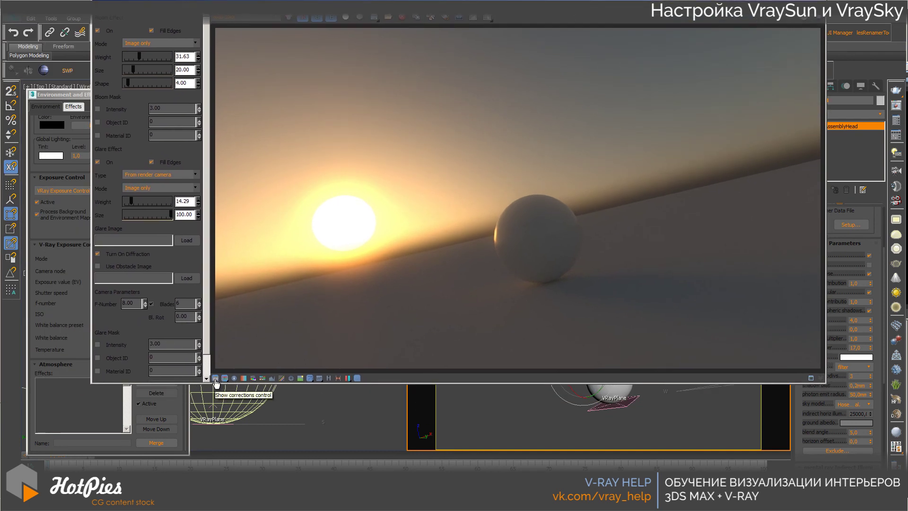
click(215, 378)
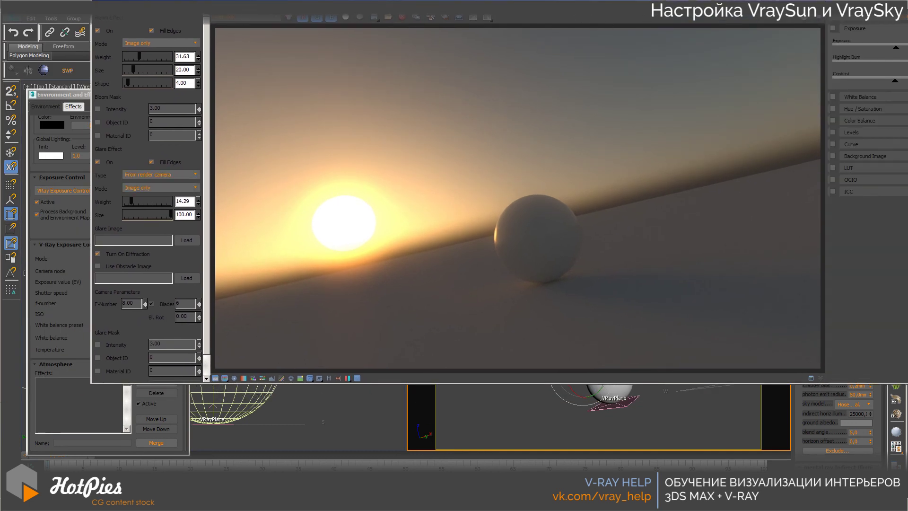
drag(742, 11, 618, 26)
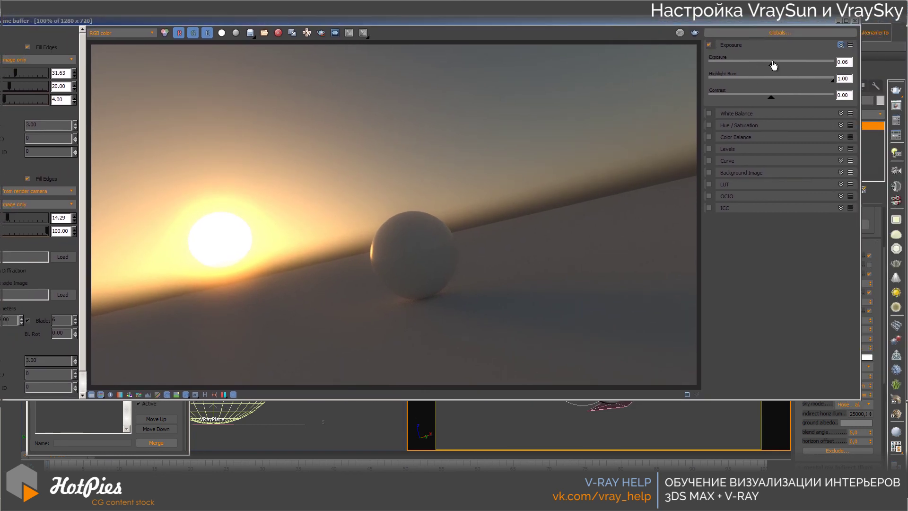
Adjust exposure to 0.58, contrast to 0.27 and highlight burn to 0.66
mouse_move(774, 65)
mouse_down()
mouse_move(780, 106)
mouse_move(788, 97)
mouse_up()
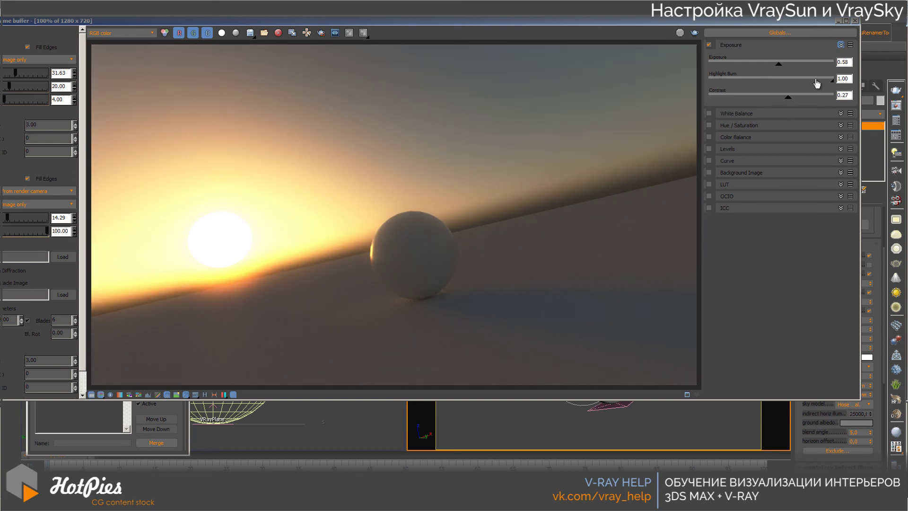
drag(832, 81, 802, 88)
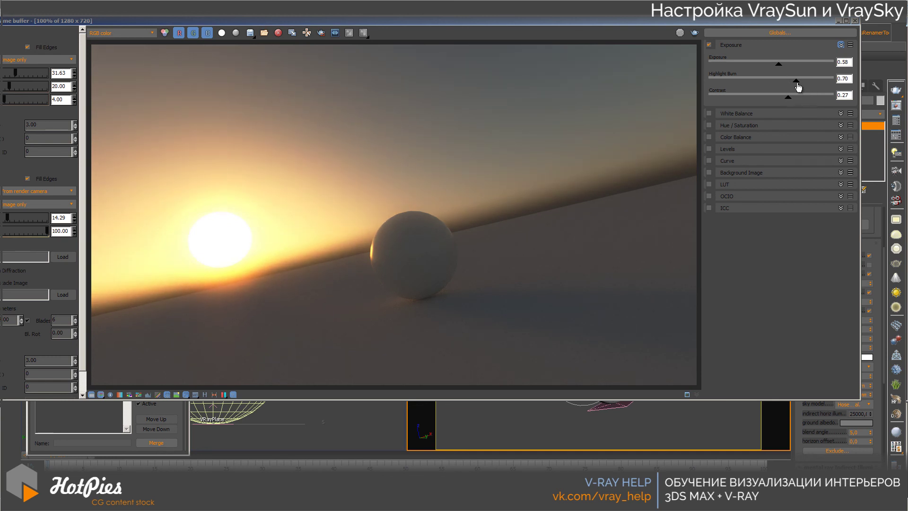
drag(793, 80, 792, 85)
Enable VFB White Balance, adjust Temperature to 7147 K, then turn the correction off again
click(733, 113)
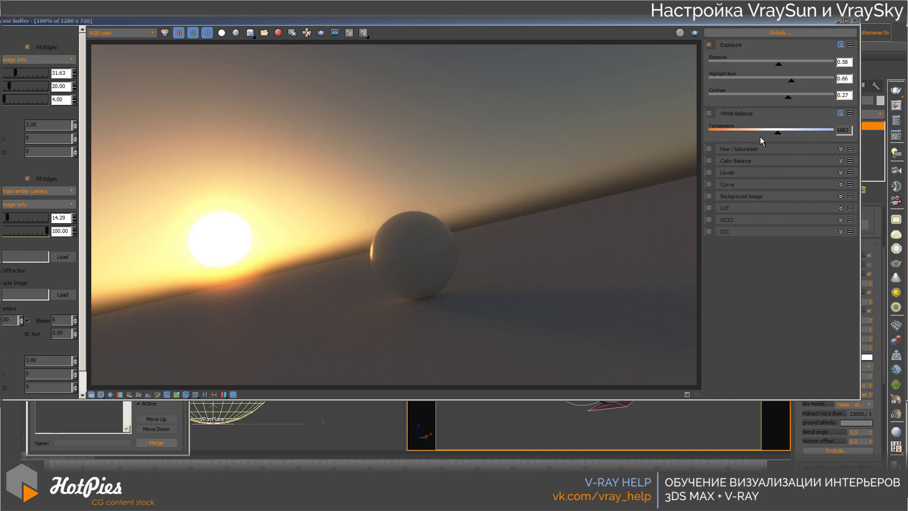
click(709, 114)
mouse_move(777, 133)
mouse_down()
mouse_move(761, 134)
mouse_move(801, 138)
mouse_move(748, 141)
mouse_move(783, 140)
mouse_up()
click(709, 114)
mouse_move(738, 22)
mouse_down()
mouse_move(779, 24)
mouse_move(764, 21)
mouse_up()
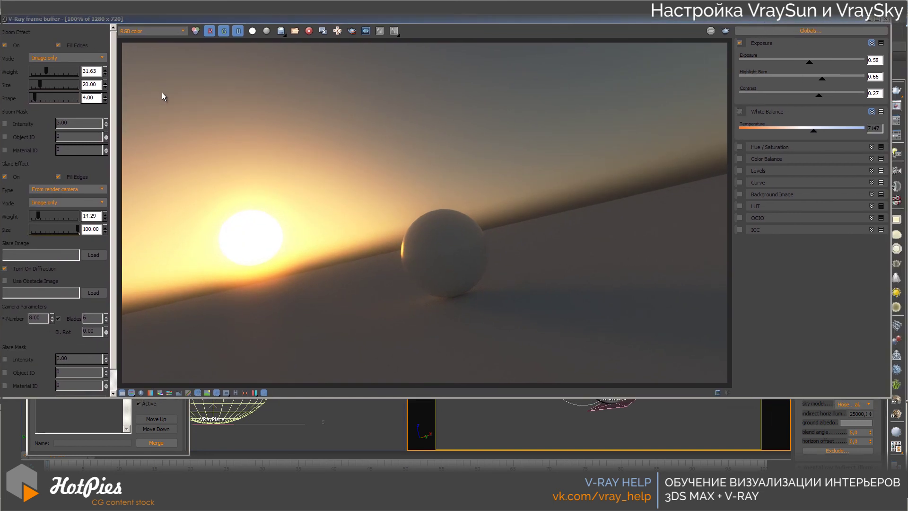